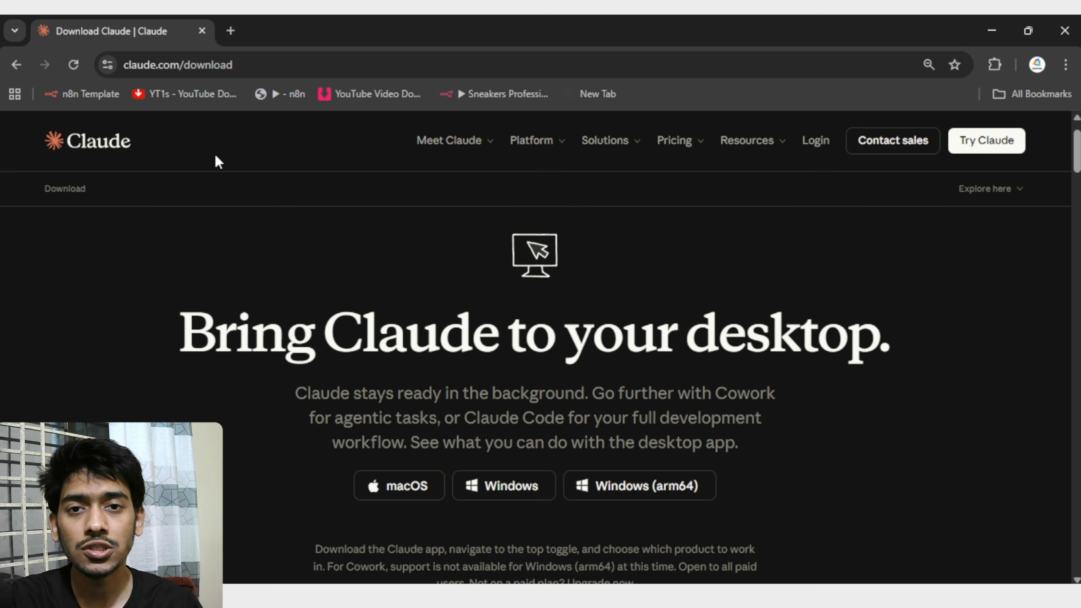
drag(271, 67, 122, 66)
click(300, 194)
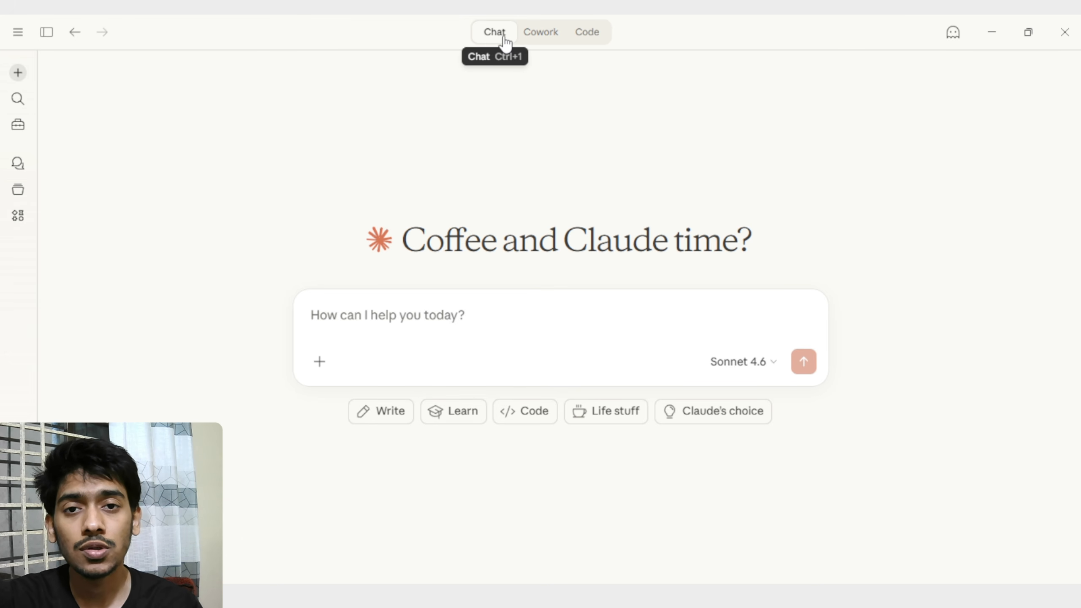
Start a /schedule task in Cowork and paste the prompt for a daily 8am "Stock Brief" PDF report beneath the command.
click(539, 41)
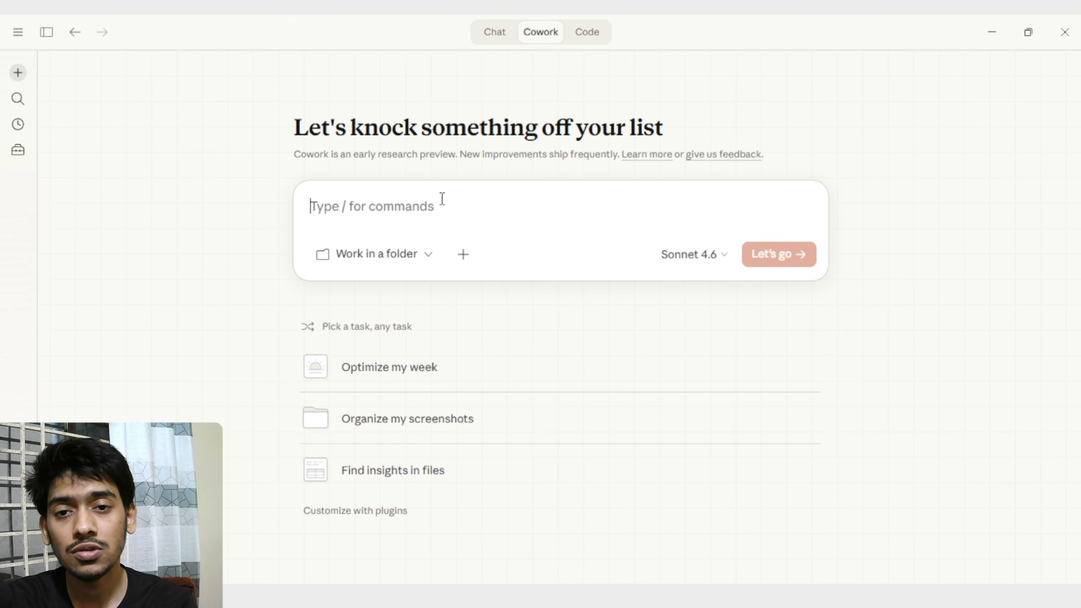
text(/)
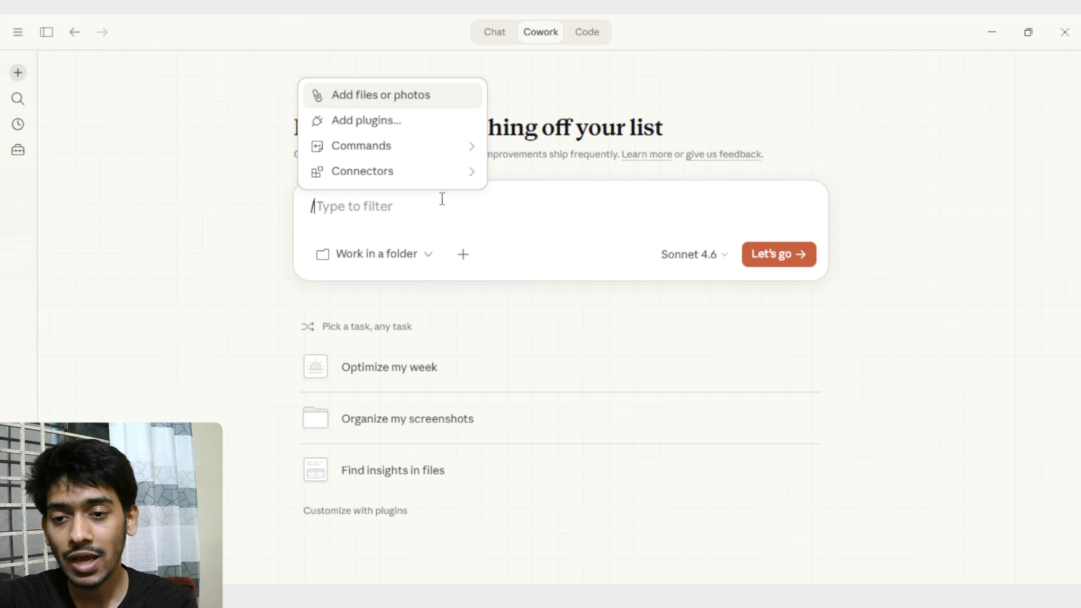
text(sche)
key(Return)
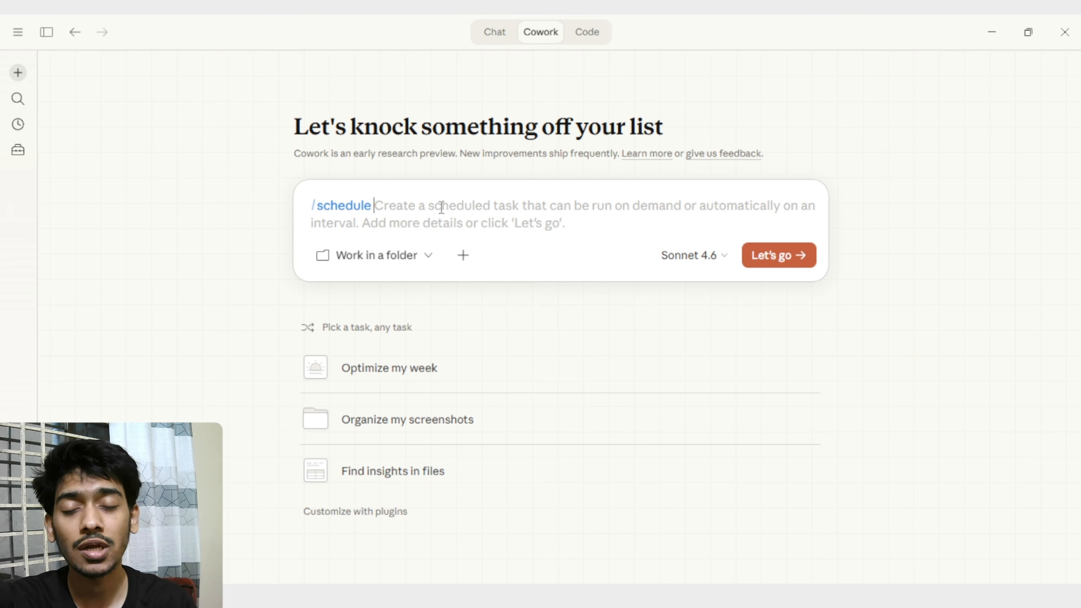
key(shift+Return)
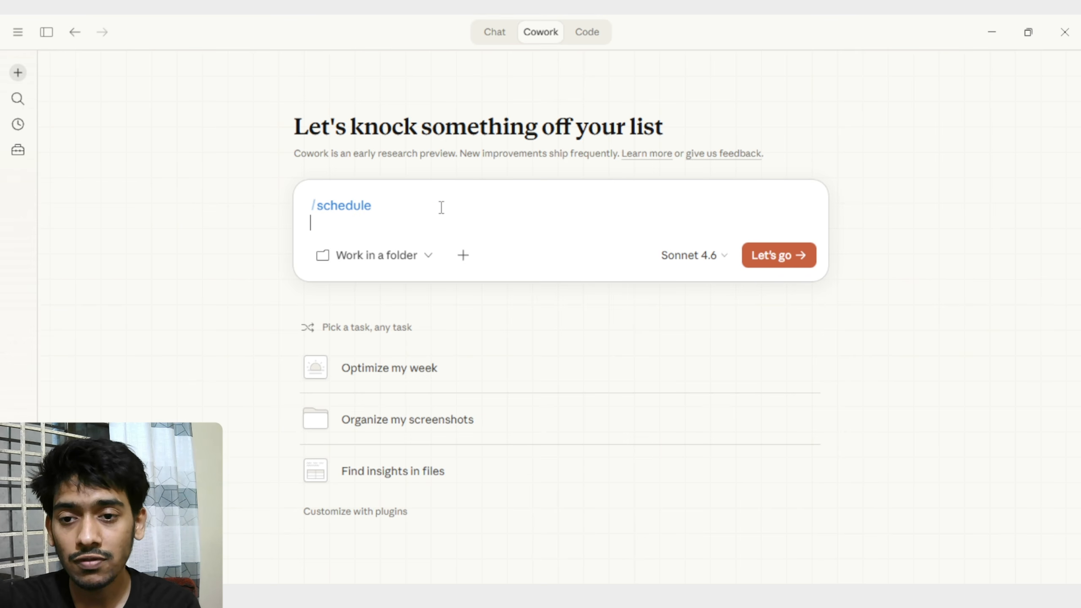
key(ctrl+v)
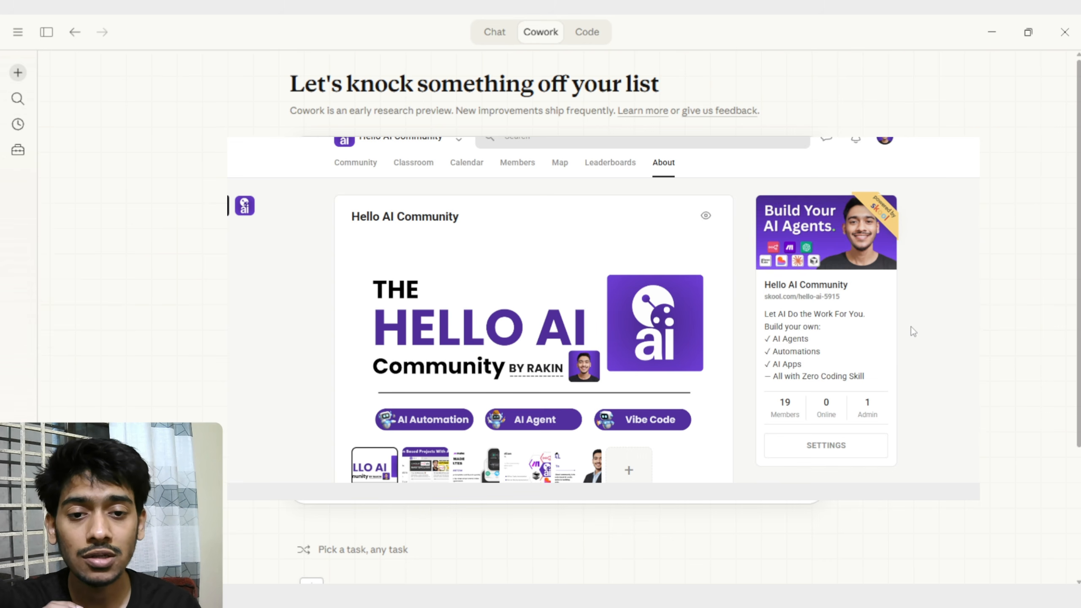
click(419, 174)
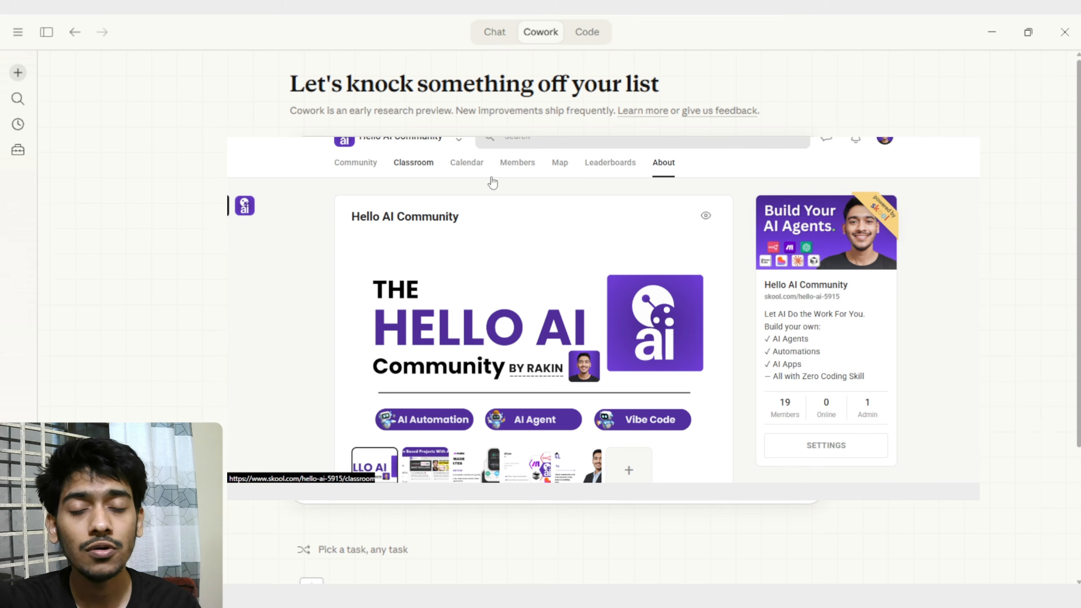
scroll(603, 310, down, 3)
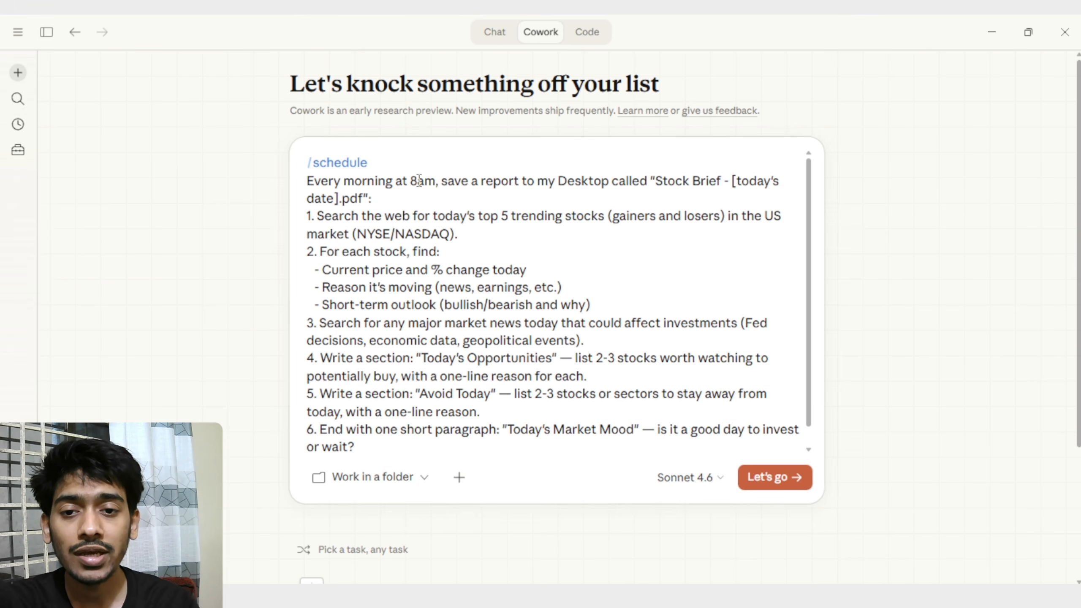
Review the pasted stock brief prompt, from its market news and stock sections to the closing reading-time instruction.
scroll(426, 179, down, 1)
scroll(490, 179, up, 1)
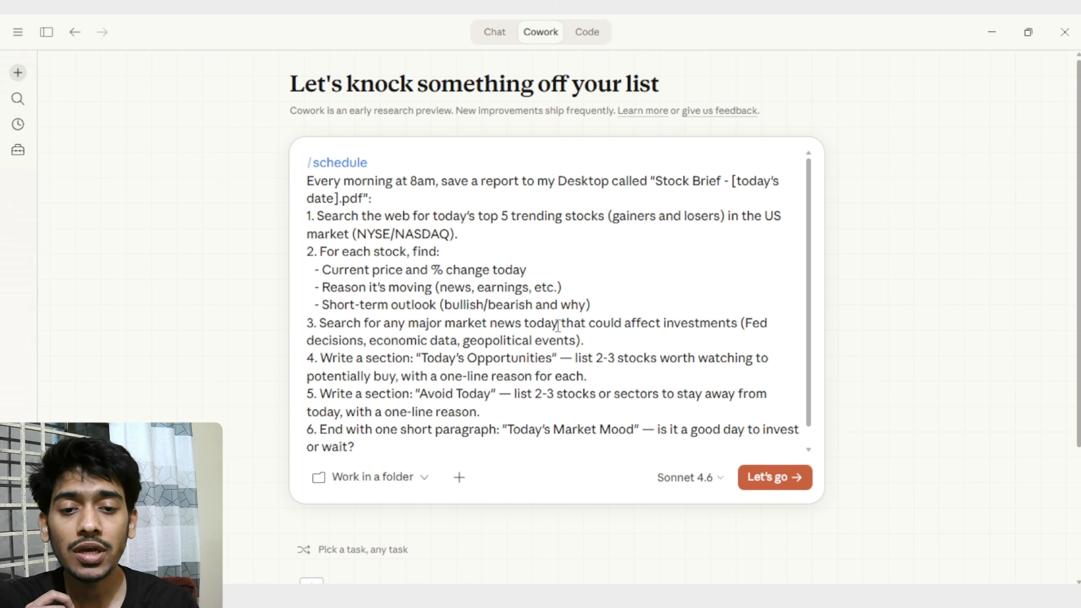
drag(557, 324, 730, 328)
click(481, 327)
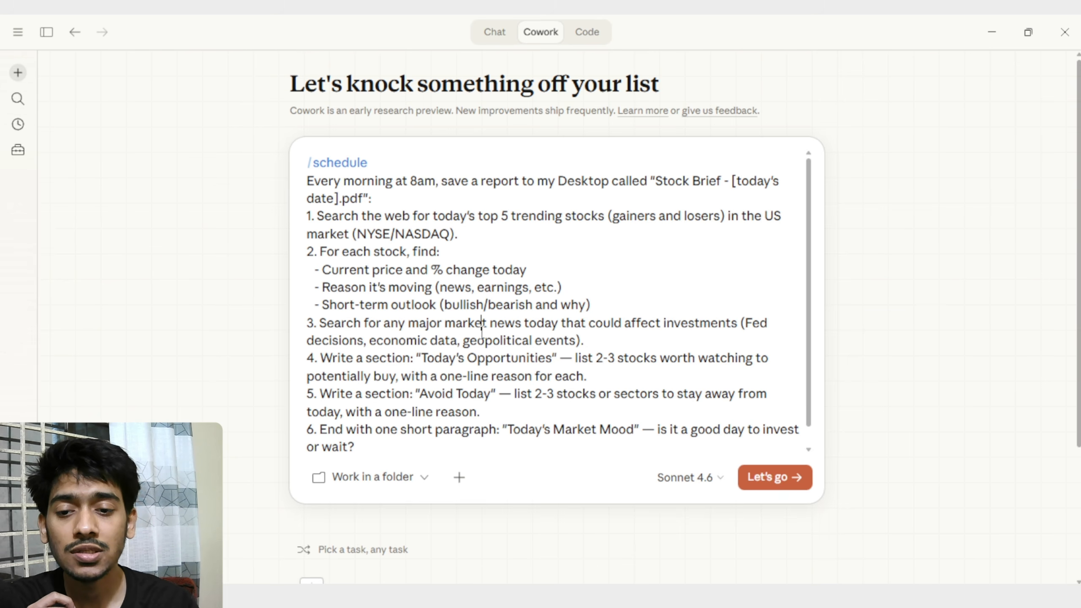
drag(320, 358, 455, 359)
click(485, 358)
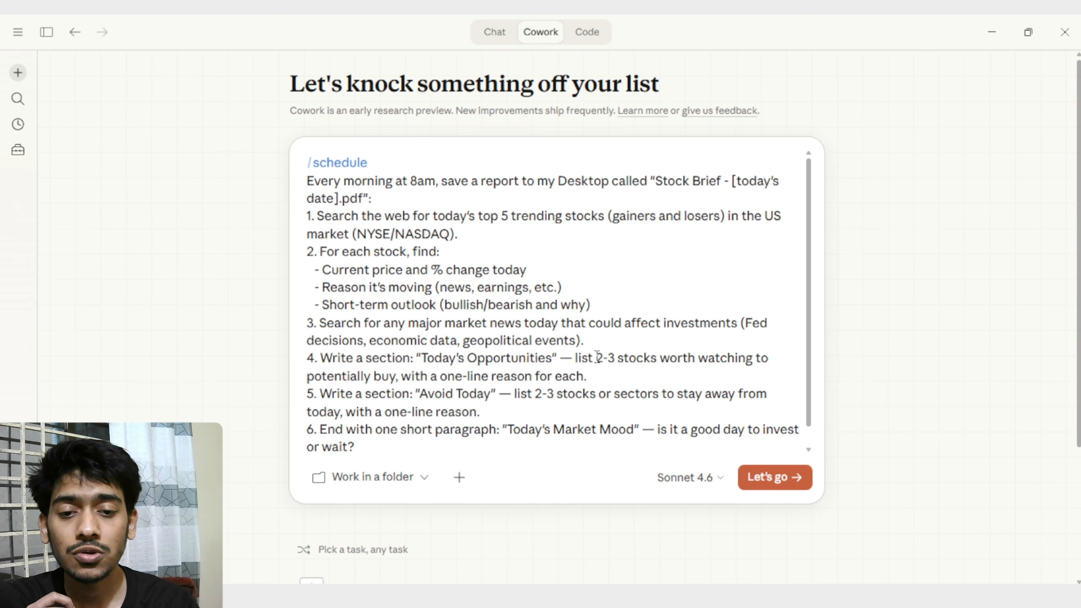
mouse_move(579, 359)
mouse_down()
mouse_move(681, 358)
mouse_move(396, 374)
mouse_move(588, 376)
mouse_up()
scroll(607, 369, down, 1)
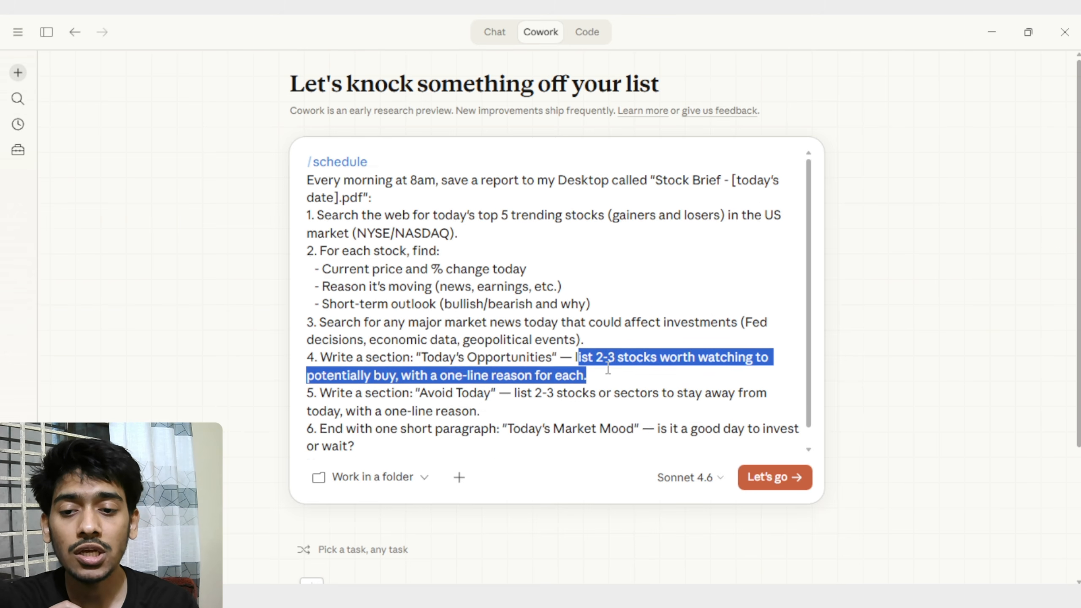
click(417, 366)
drag(426, 376, 487, 393)
click(510, 375)
click(524, 389)
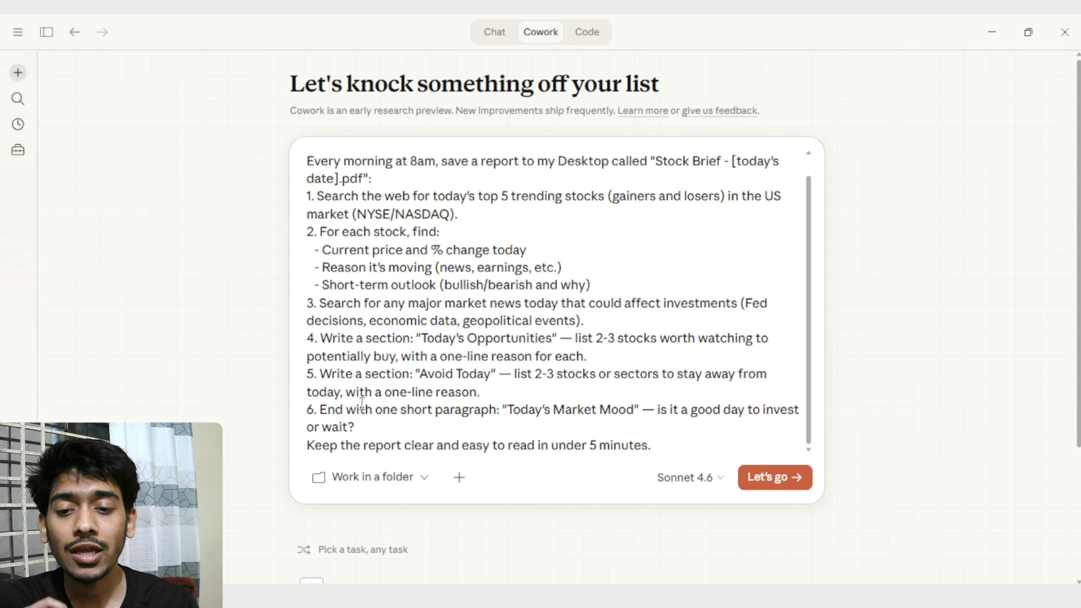
drag(380, 410, 517, 423)
click(509, 411)
click(662, 408)
click(423, 422)
scroll(423, 423, down, 3)
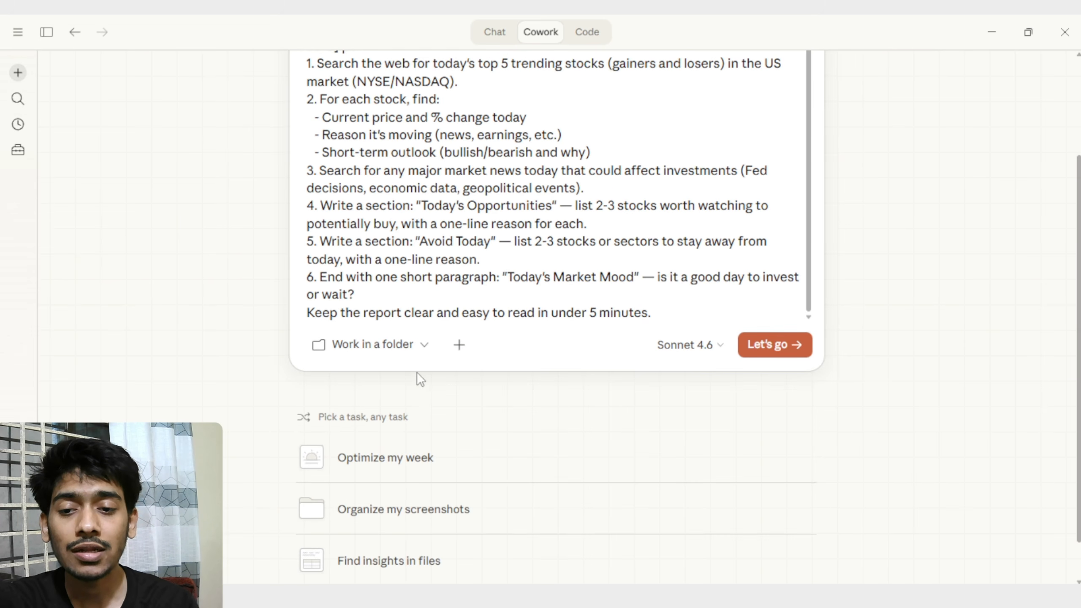
drag(400, 313, 632, 319)
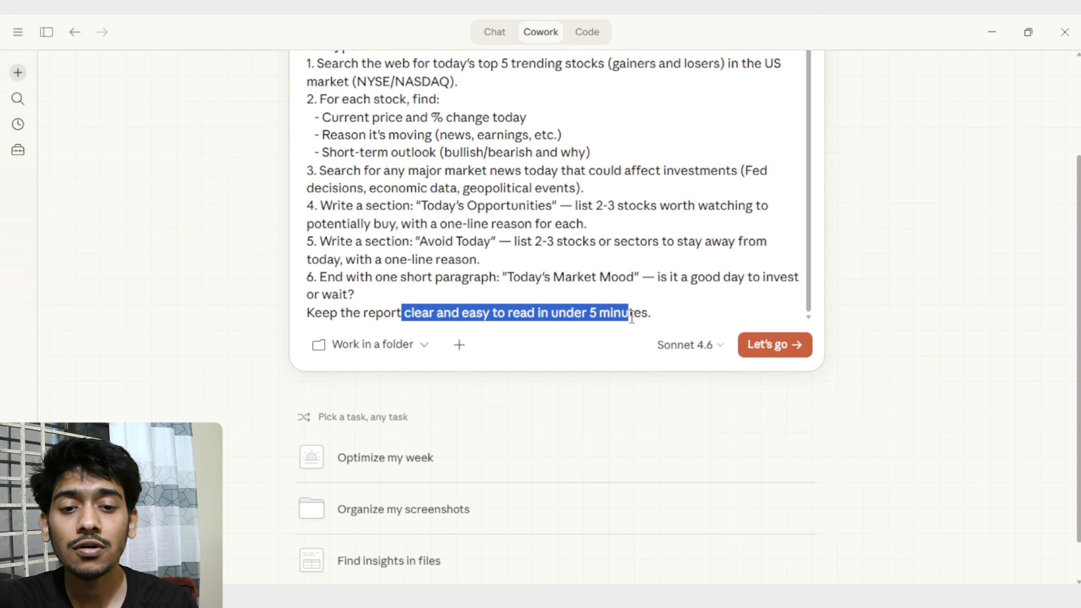
click(681, 309)
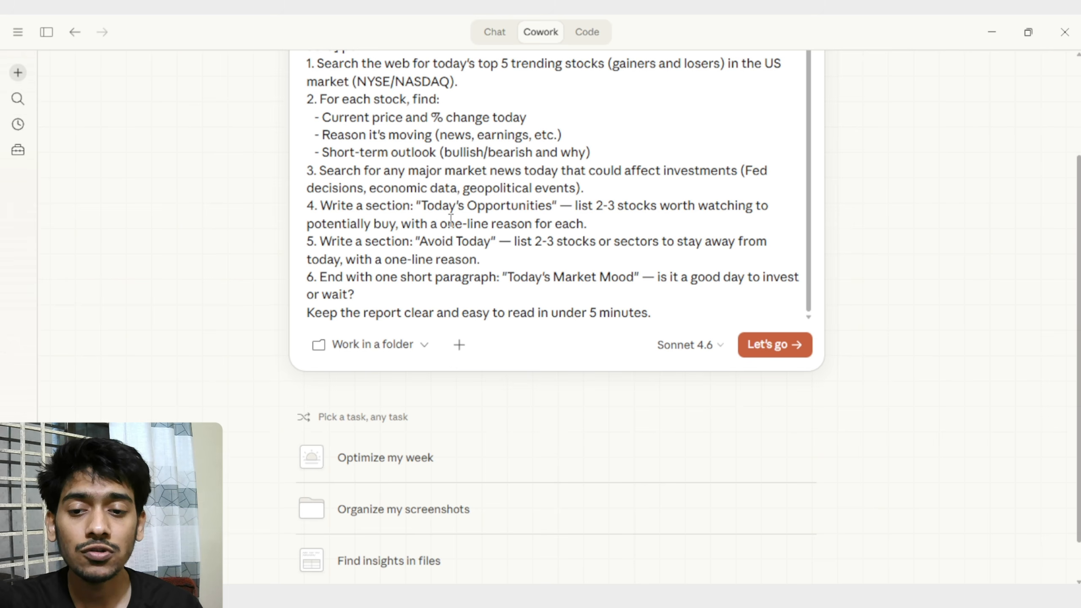
Try to set the New Volume (D:) drive as the task's working folder.
click(380, 344)
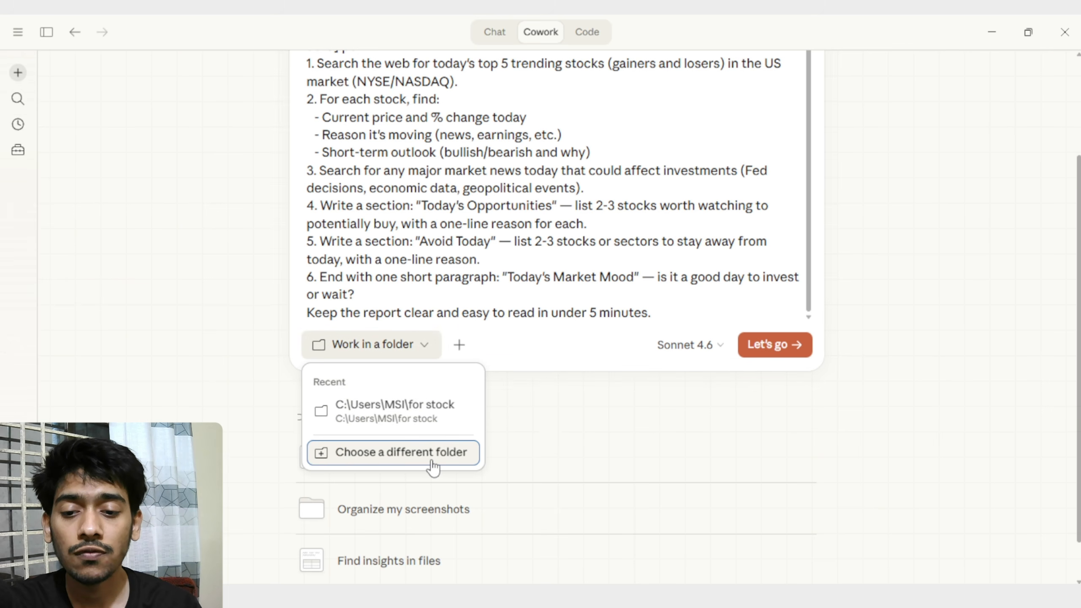
click(419, 461)
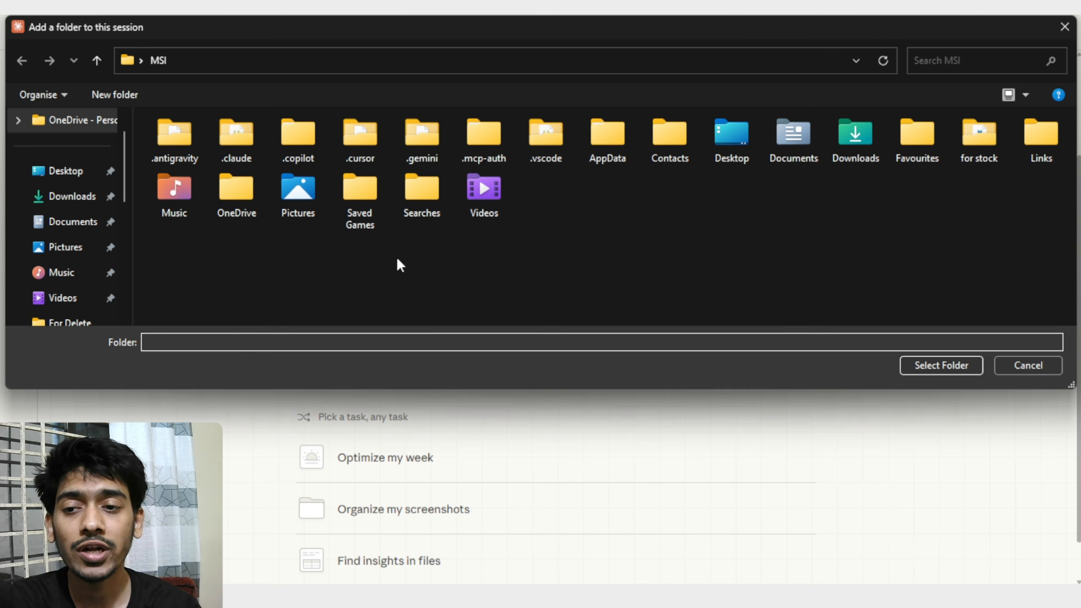
scroll(85, 256, down, 6)
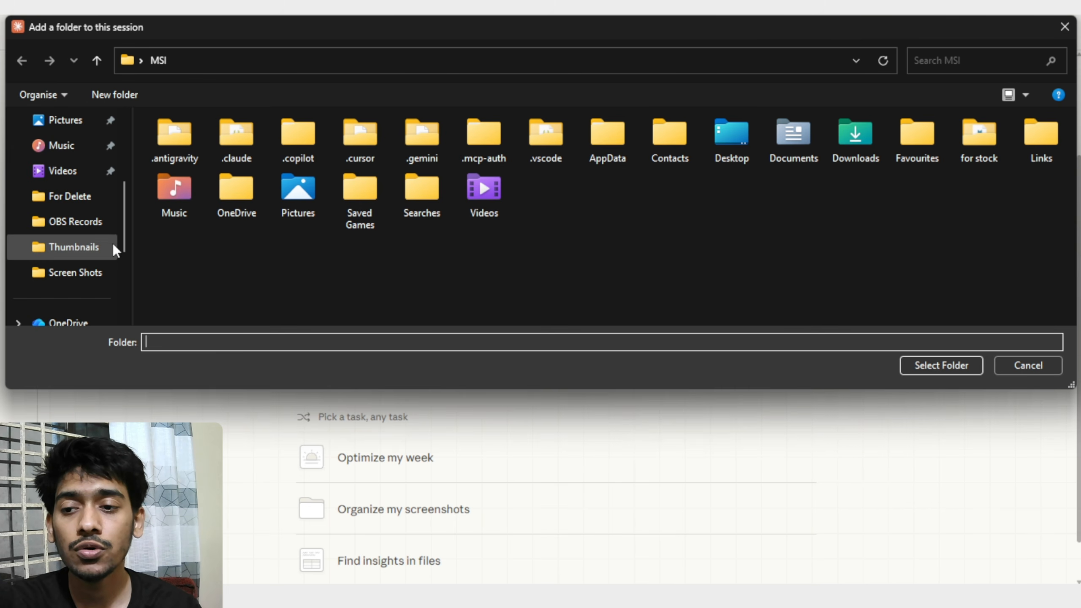
click(85, 247)
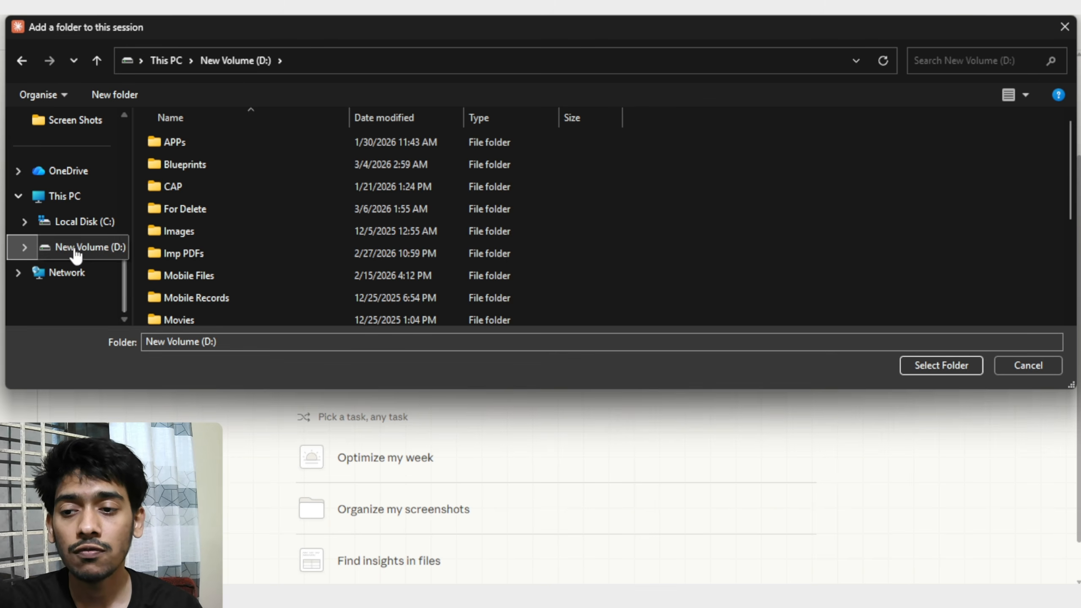
click(950, 369)
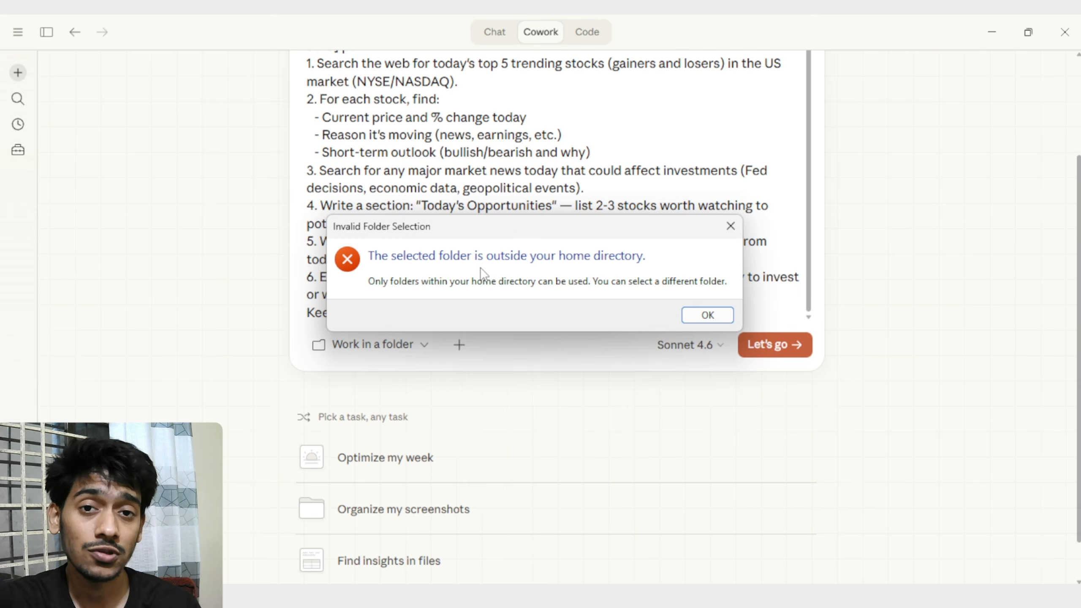
click(731, 226)
Create a folder named "stock ananlysis reports" in the MSI home directory and set it as the task's working folder.
click(407, 347)
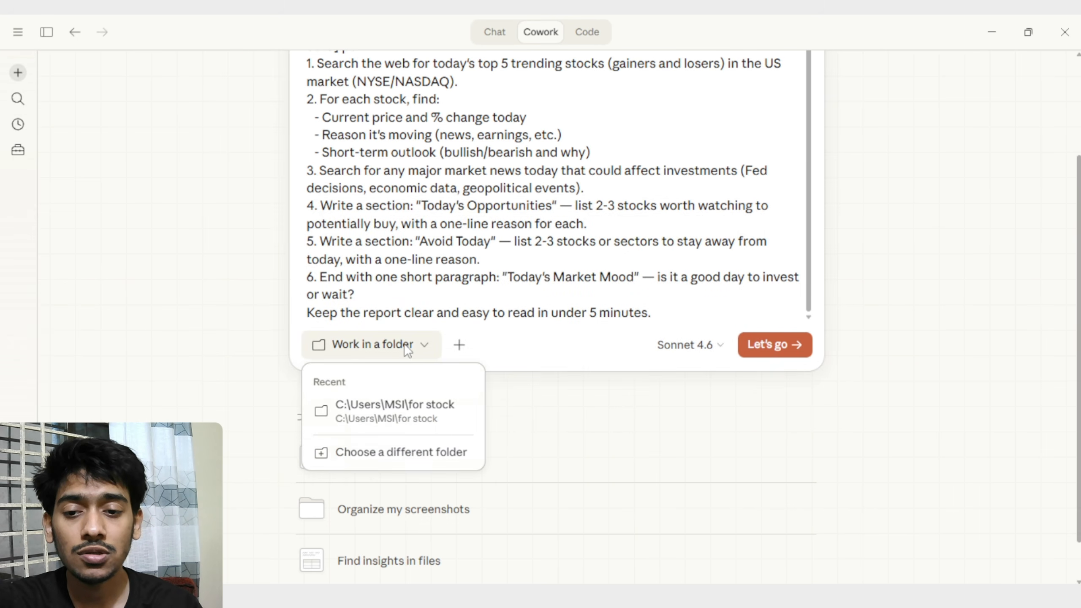
click(394, 453)
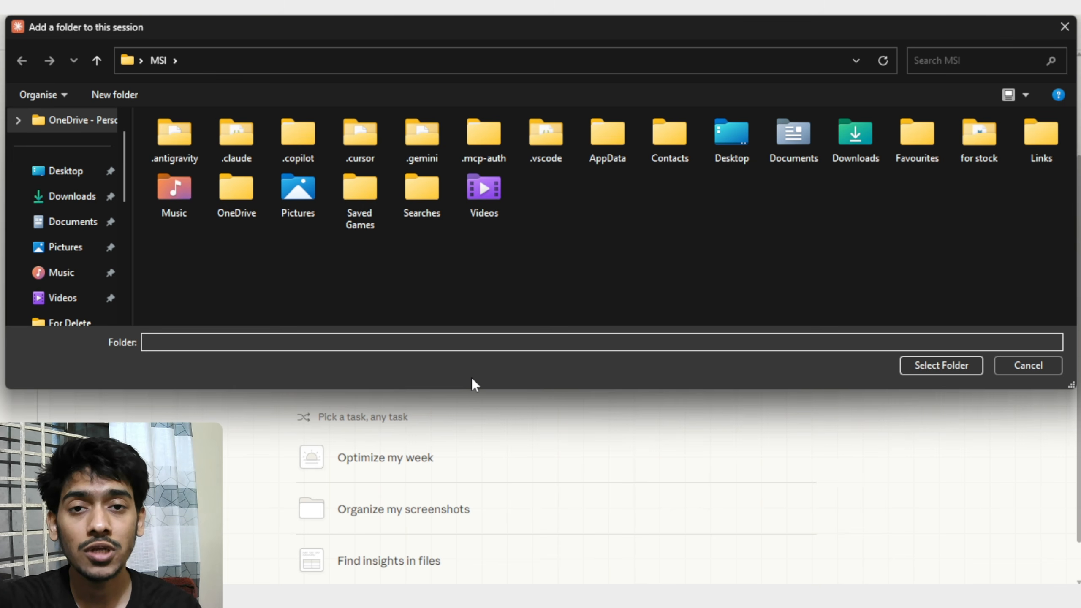
right_click(475, 264)
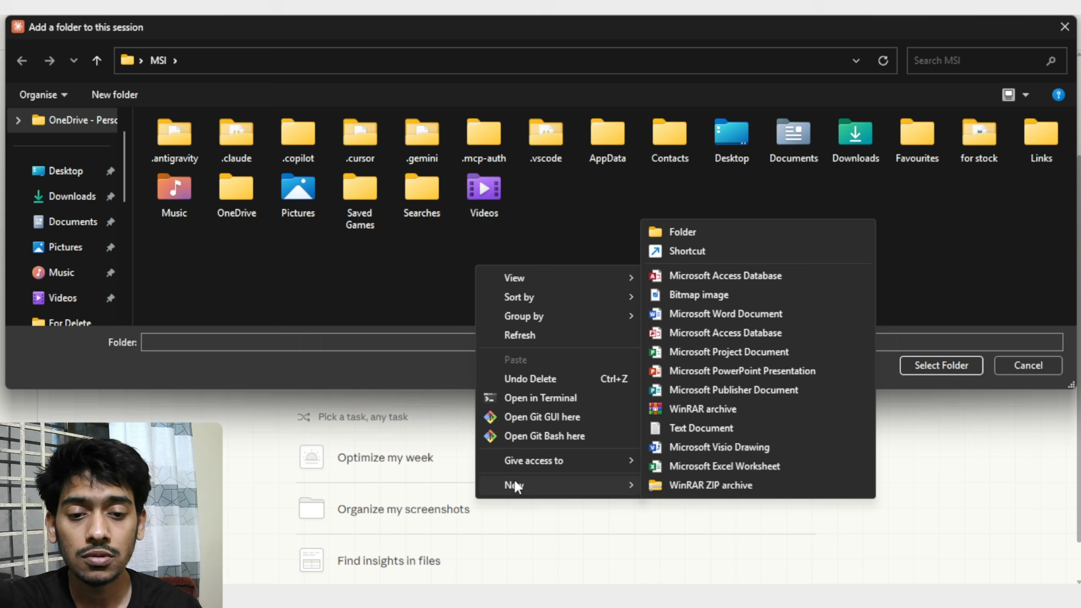
click(728, 234)
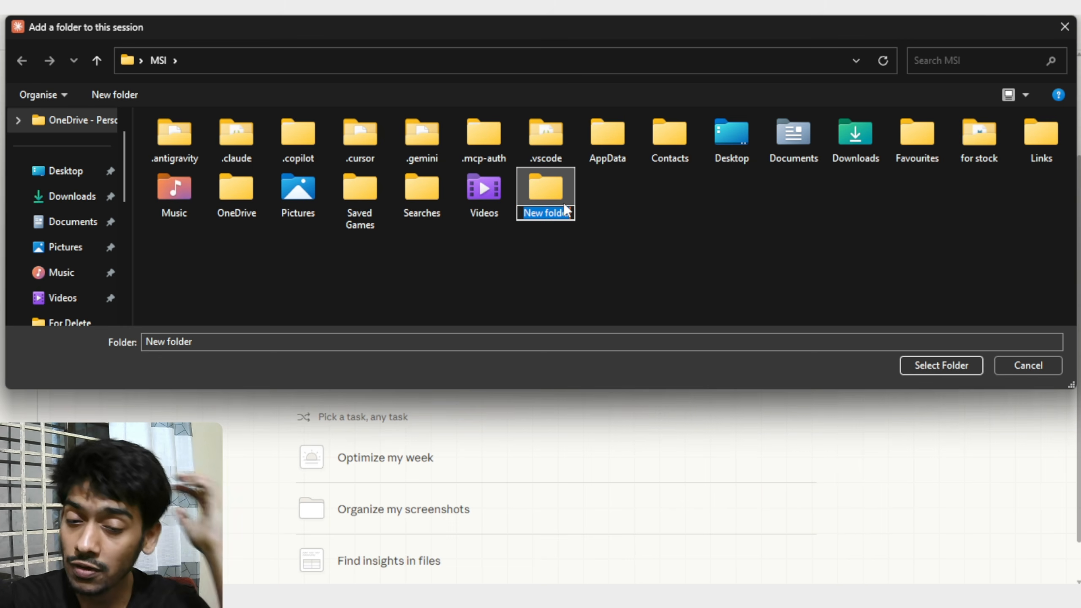
text(sto)
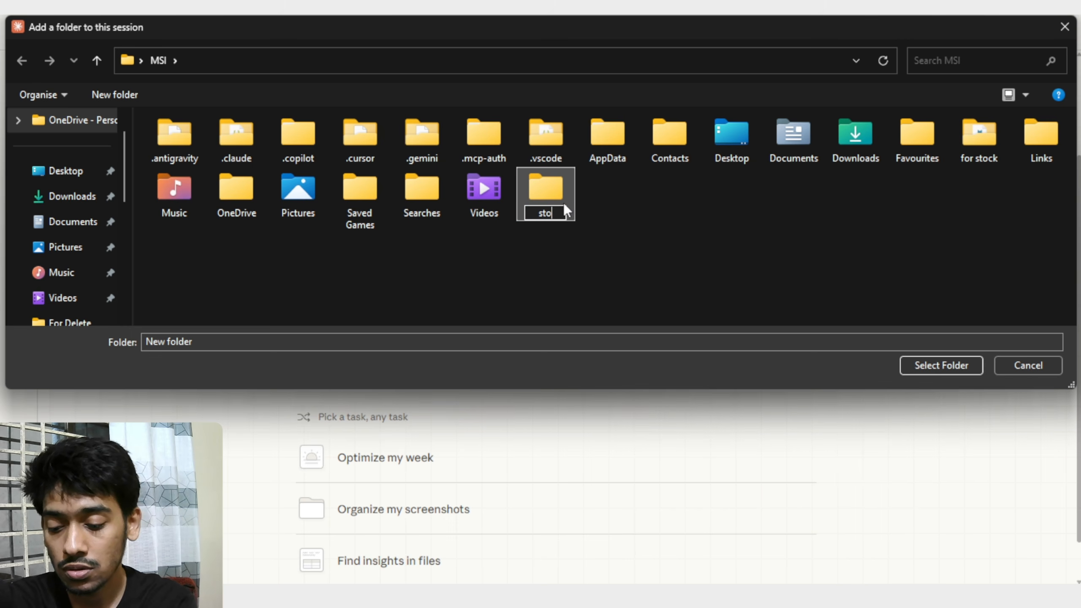
text(ck ananlysis reports)
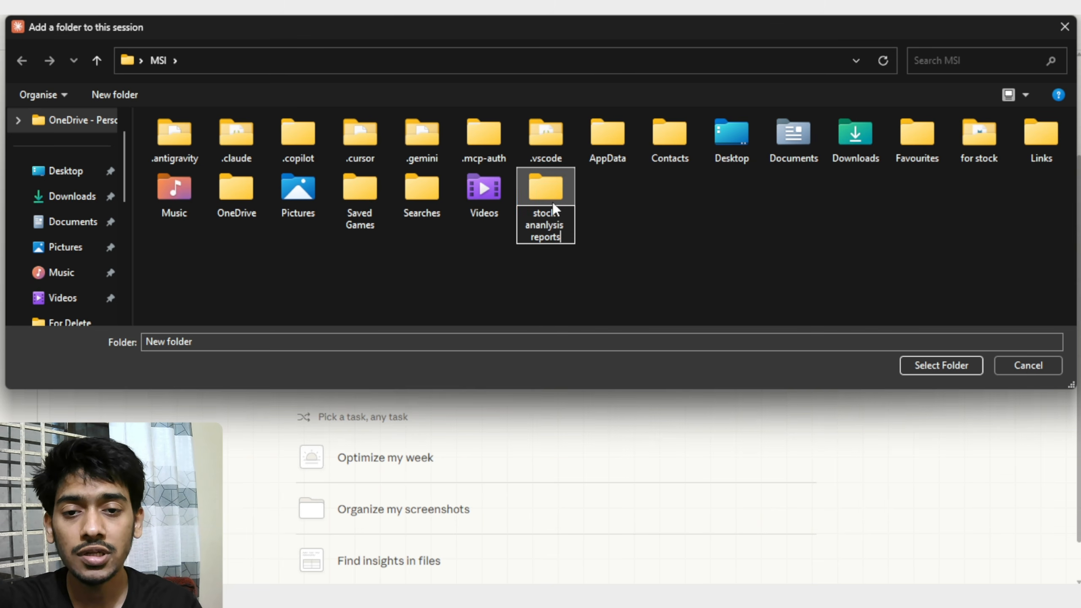
click(558, 191)
click(935, 368)
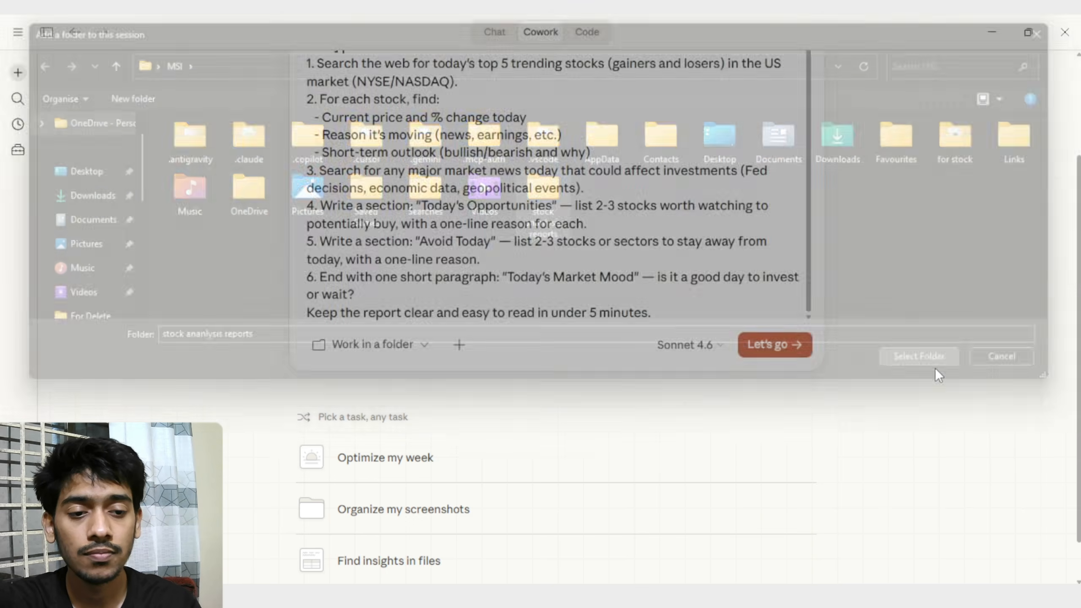
click(553, 397)
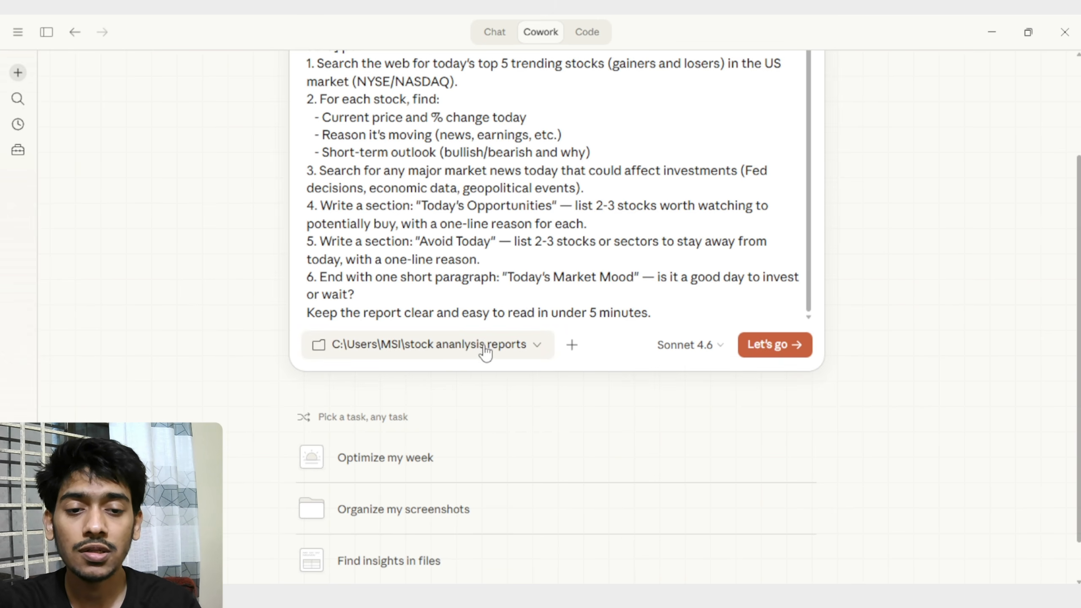
Submit the daily stock brief scheduling request using Sonnet 4.6.
scroll(569, 262, up, 1)
scroll(569, 261, up, 3)
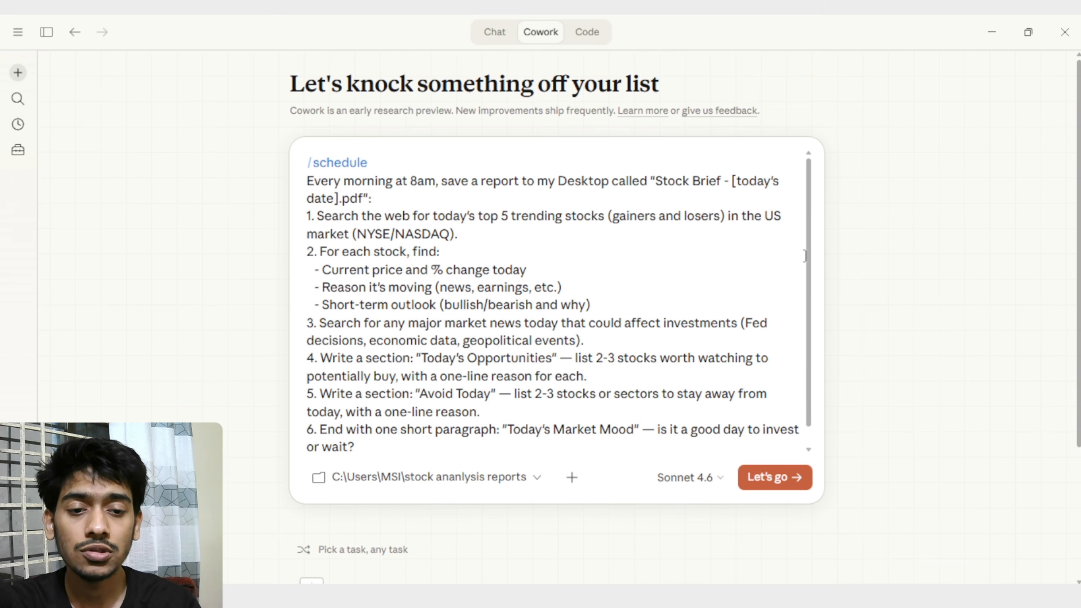
click(787, 478)
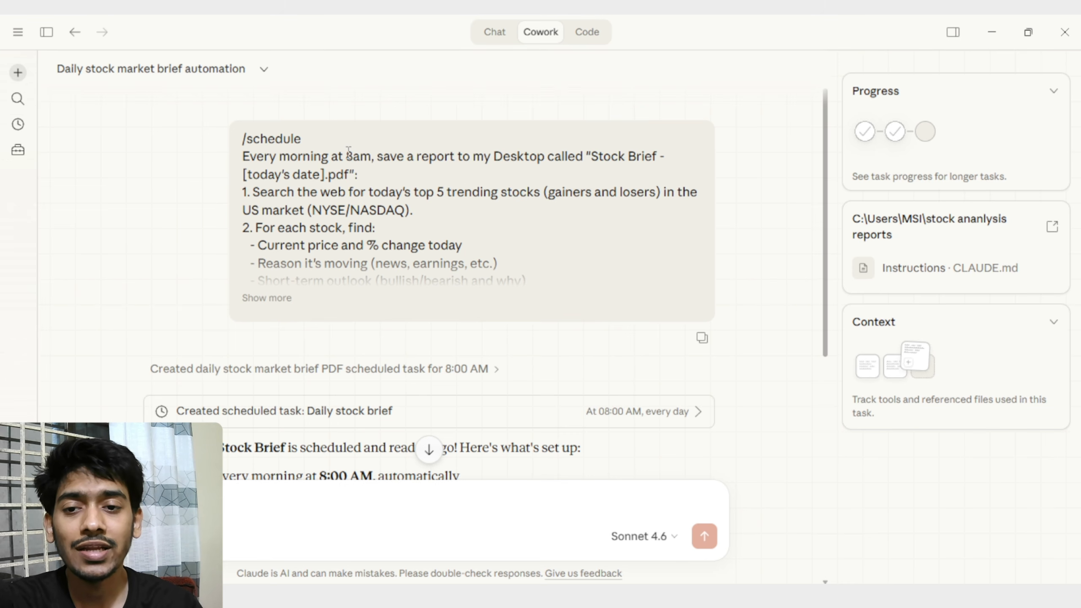
Check the submitted 8am schedule and read the reply's summary of daily actions, PDF output and manual run option.
drag(348, 151, 372, 157)
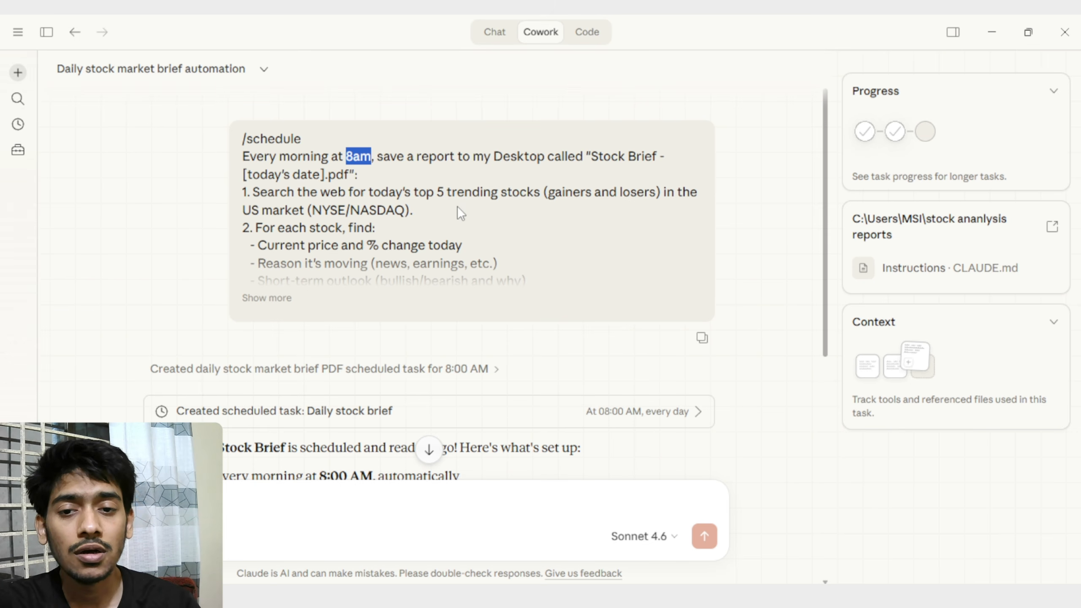
click(631, 221)
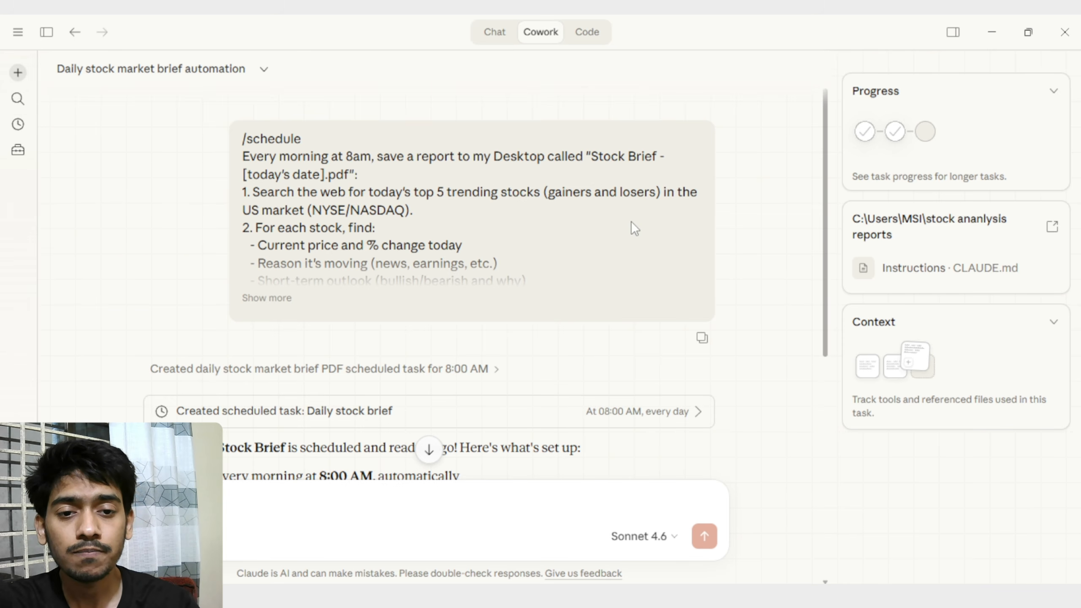
scroll(699, 230, down, 10)
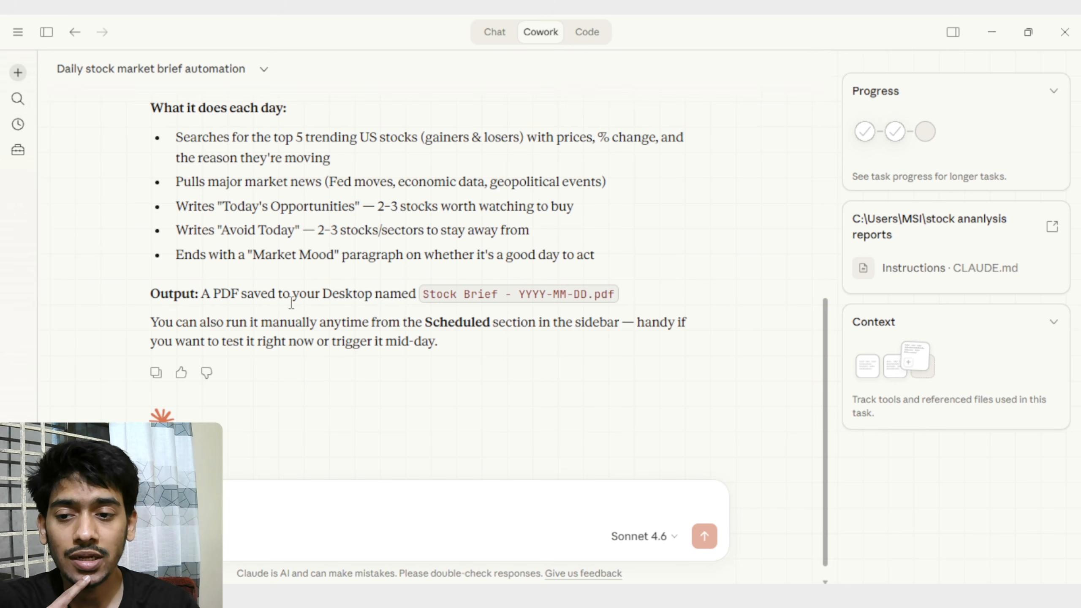
drag(213, 322, 450, 324)
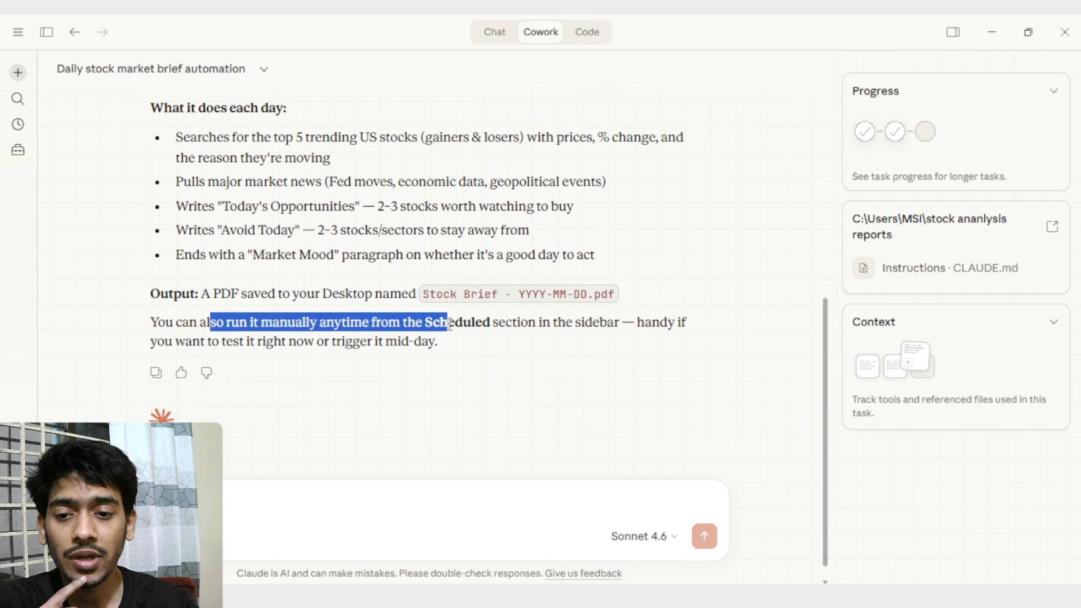
Open the Daily stock brief task from the list of scheduled tasks.
click(492, 326)
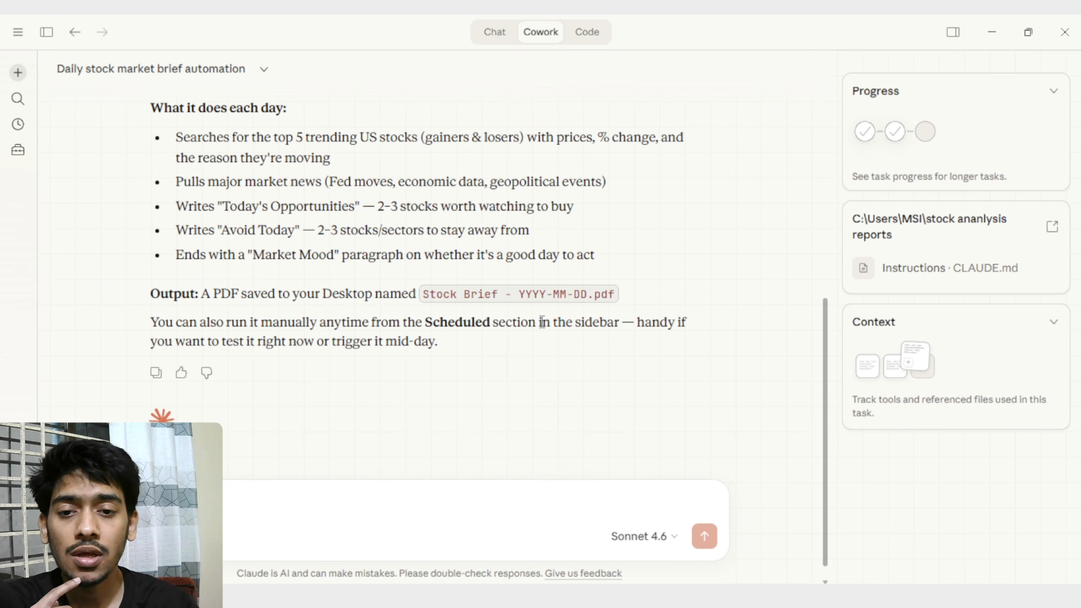
scroll(570, 279, up, 3)
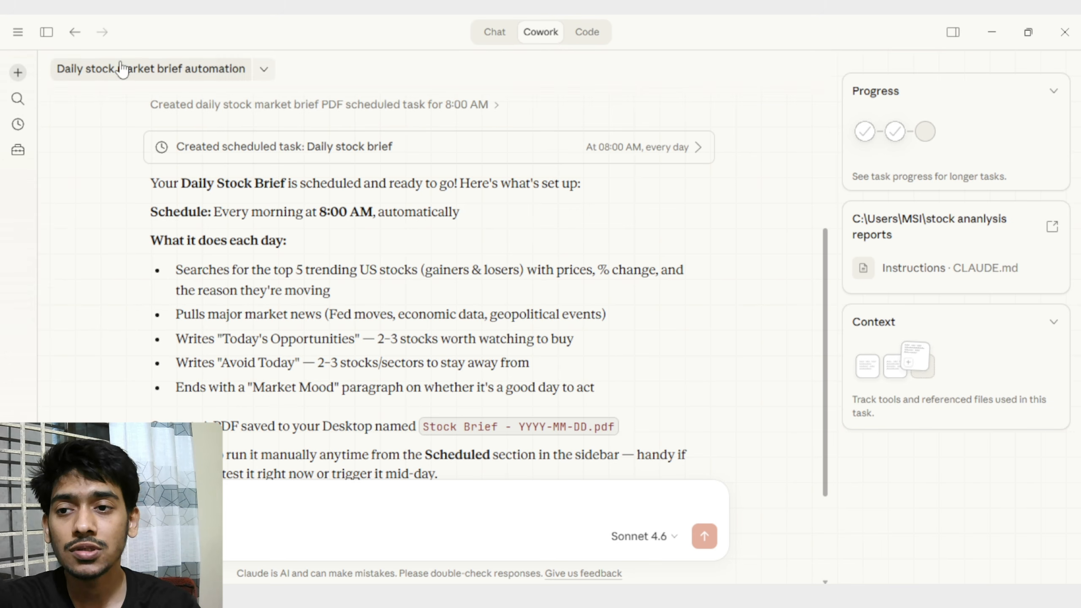
click(55, 38)
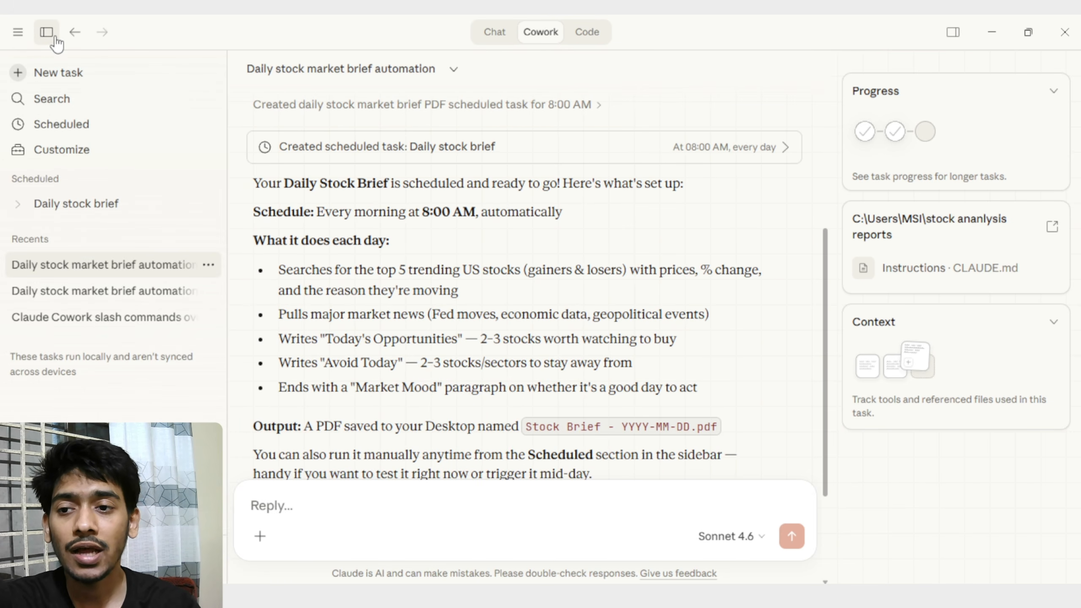
click(90, 125)
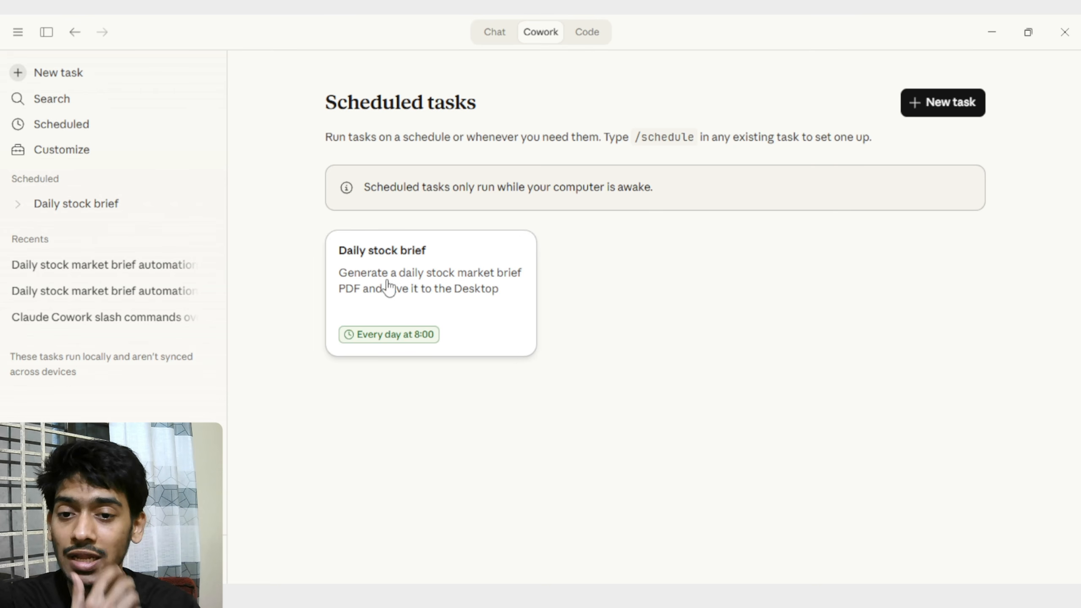
click(452, 302)
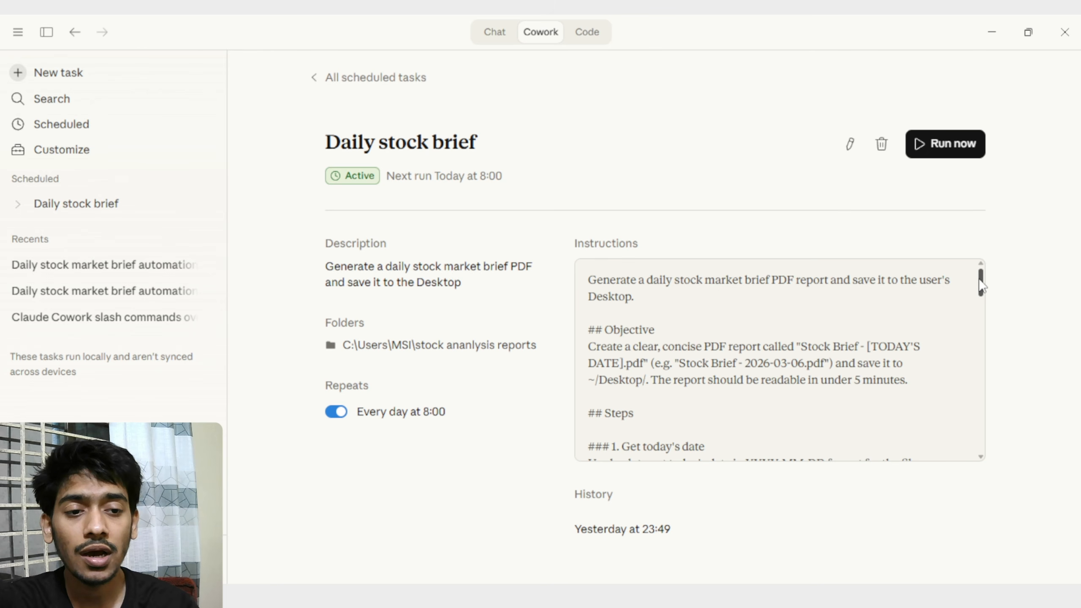
Check the Daily stock brief's instructions and next run time, and start an immediate run with its session open.
drag(981, 286, 1004, 446)
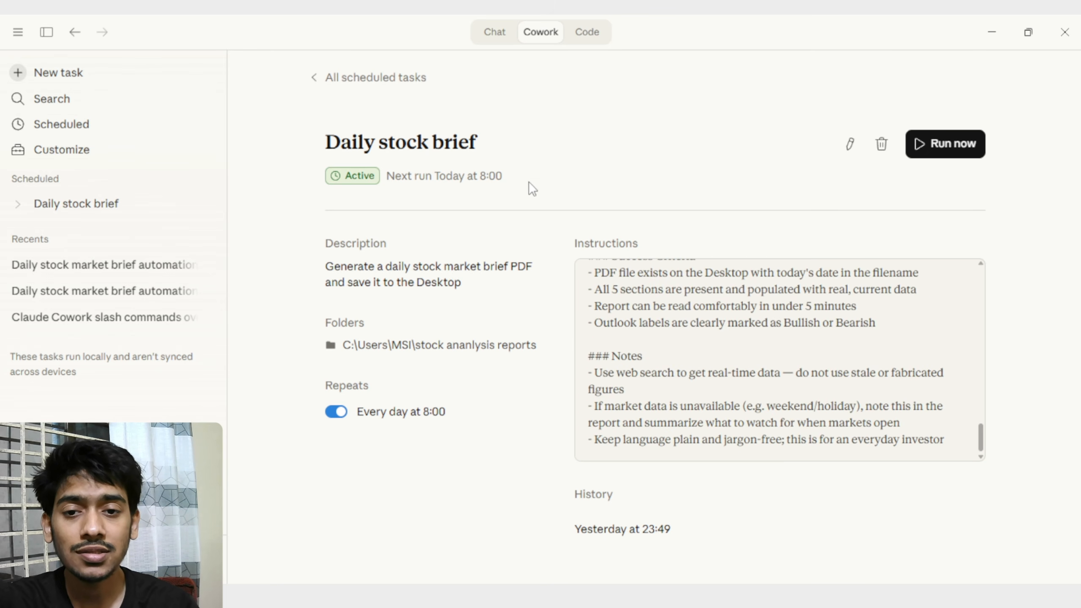
drag(503, 176, 477, 176)
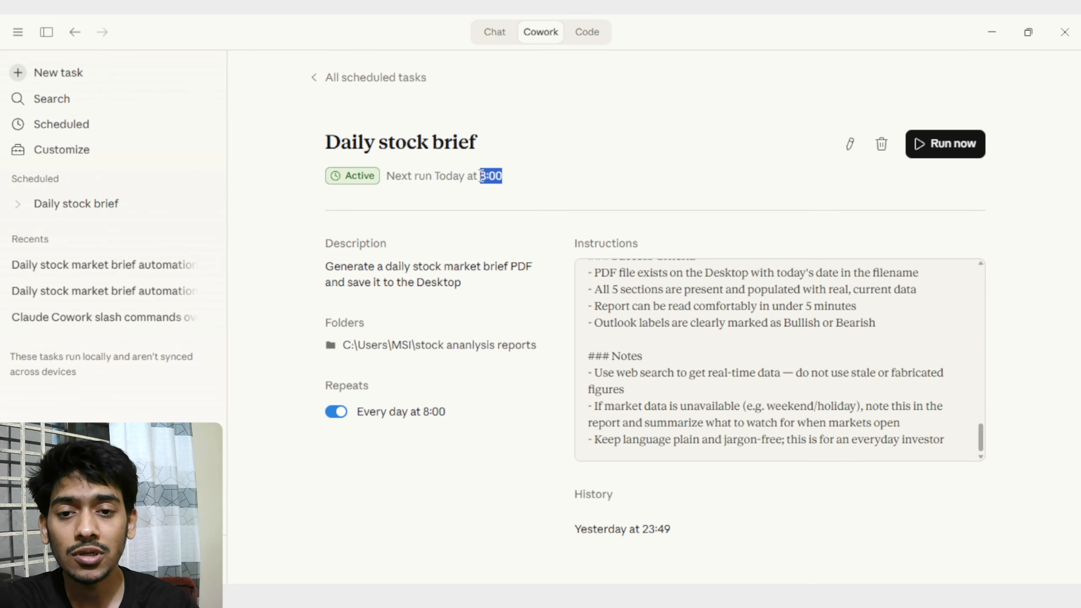
click(552, 182)
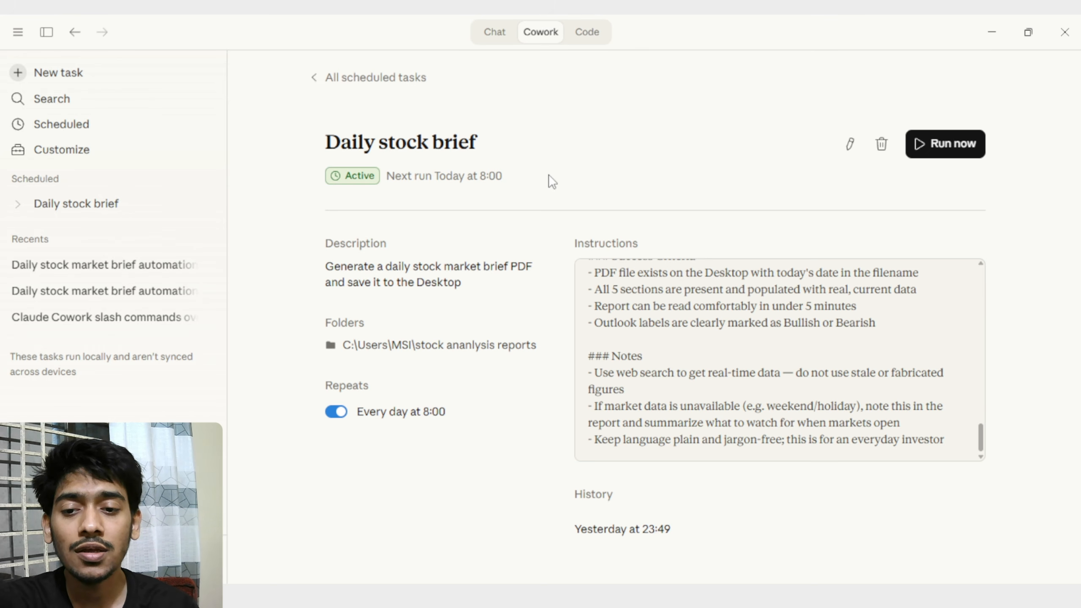
click(955, 137)
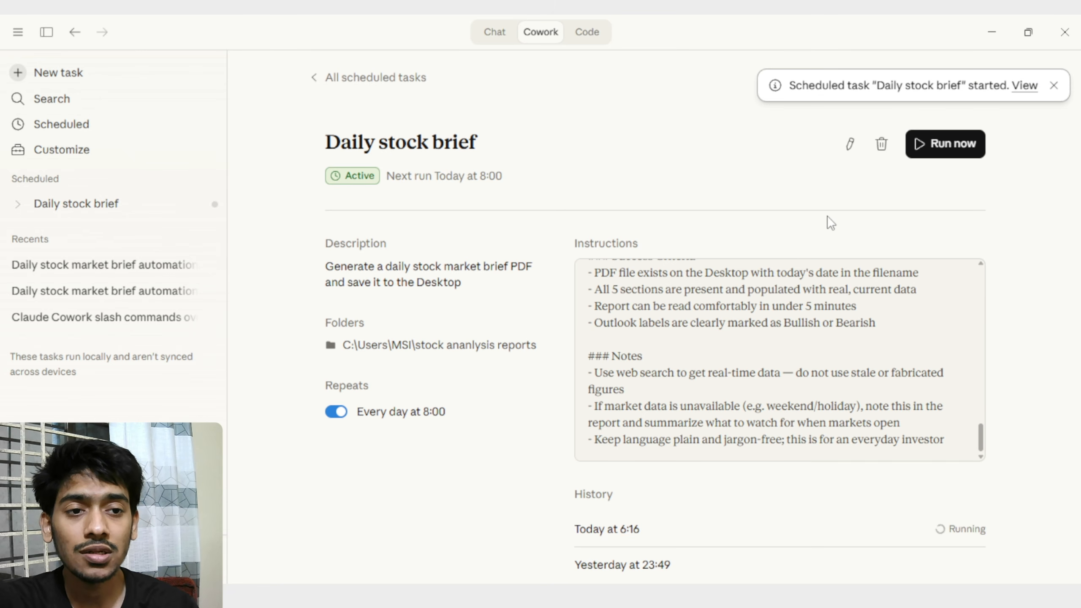
click(1018, 86)
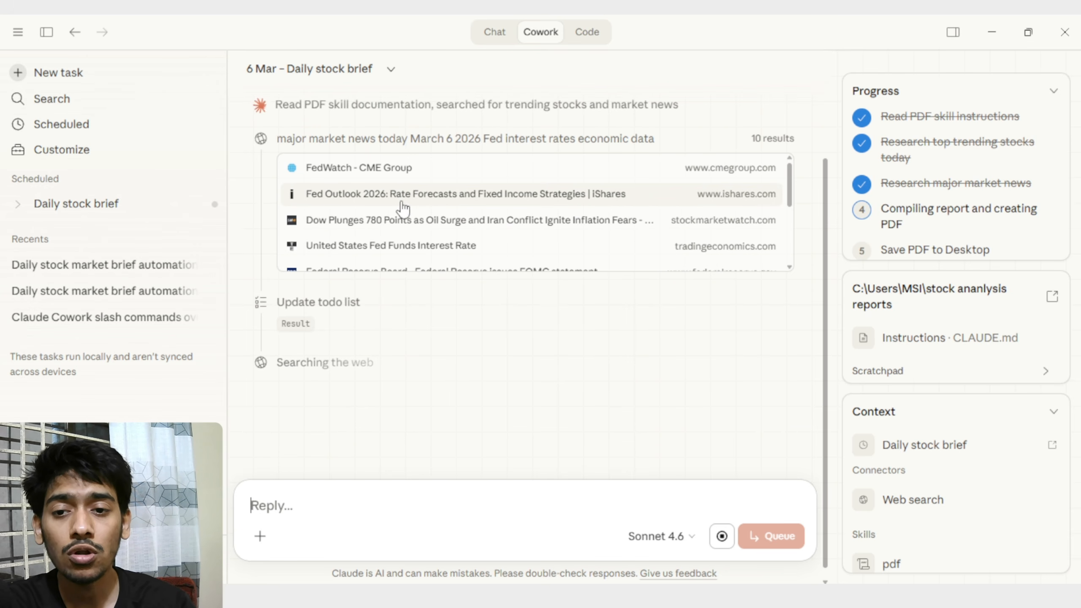
Examine the 6 Mar run's web searches, sources, compiled trending-stock data and PDF creation steps.
scroll(397, 189, up, 2)
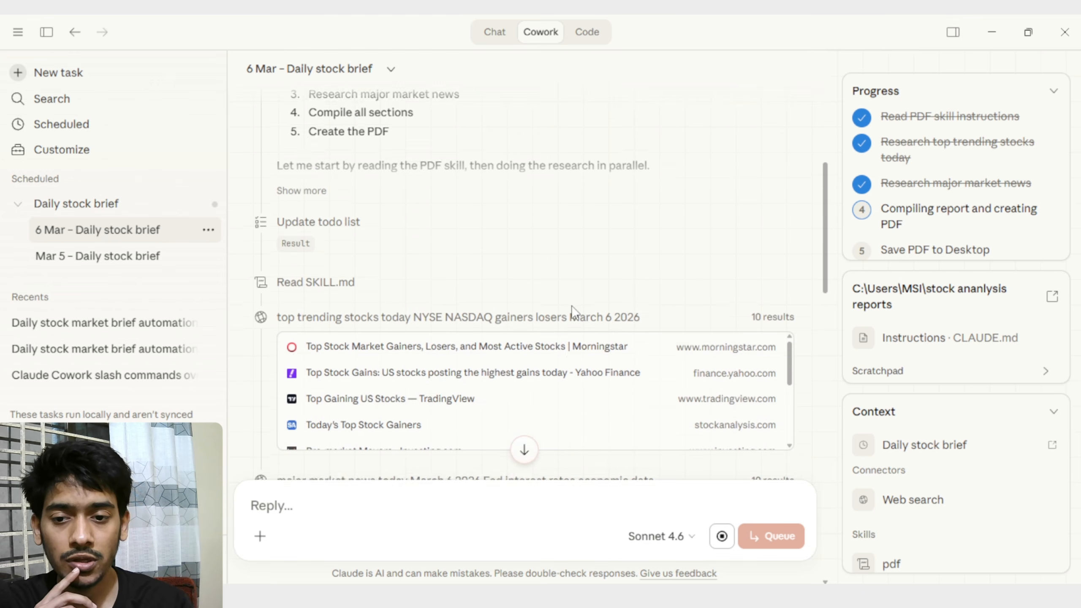
scroll(572, 310, down, 3)
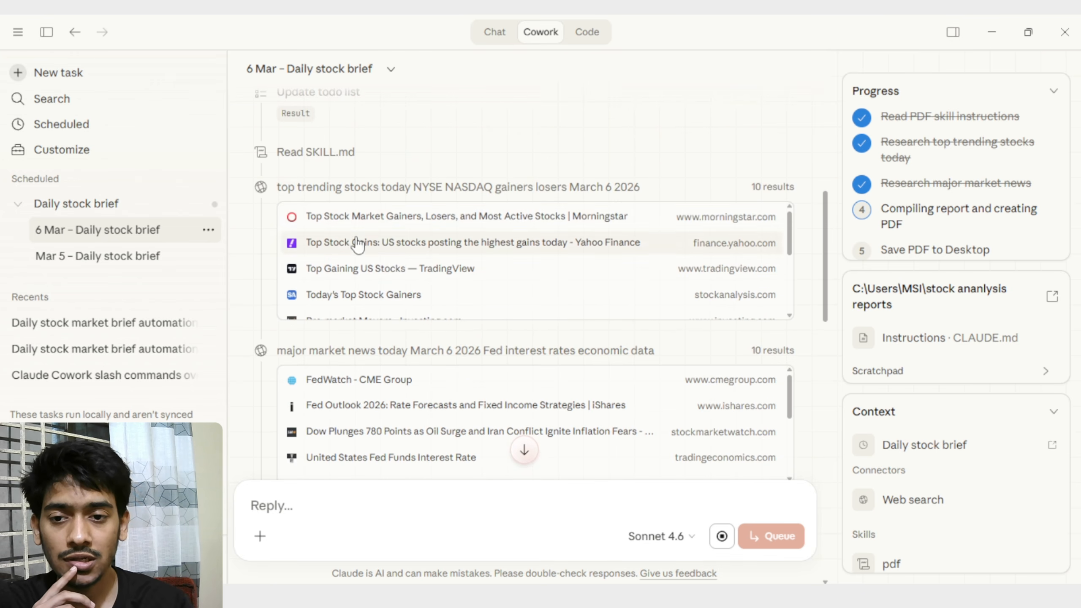
scroll(788, 233, down, 2)
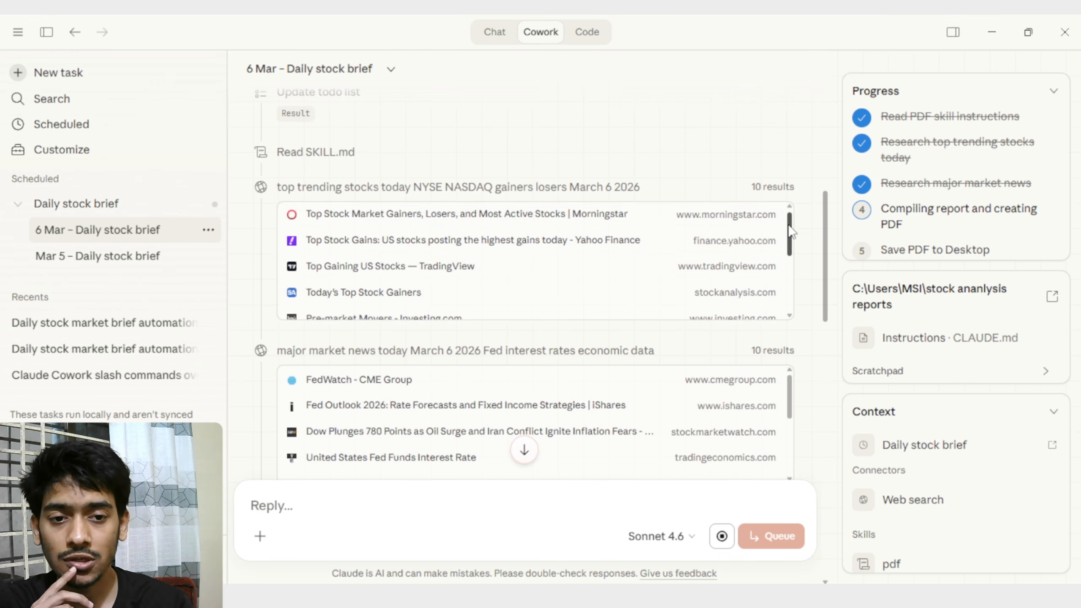
drag(791, 242, 794, 277)
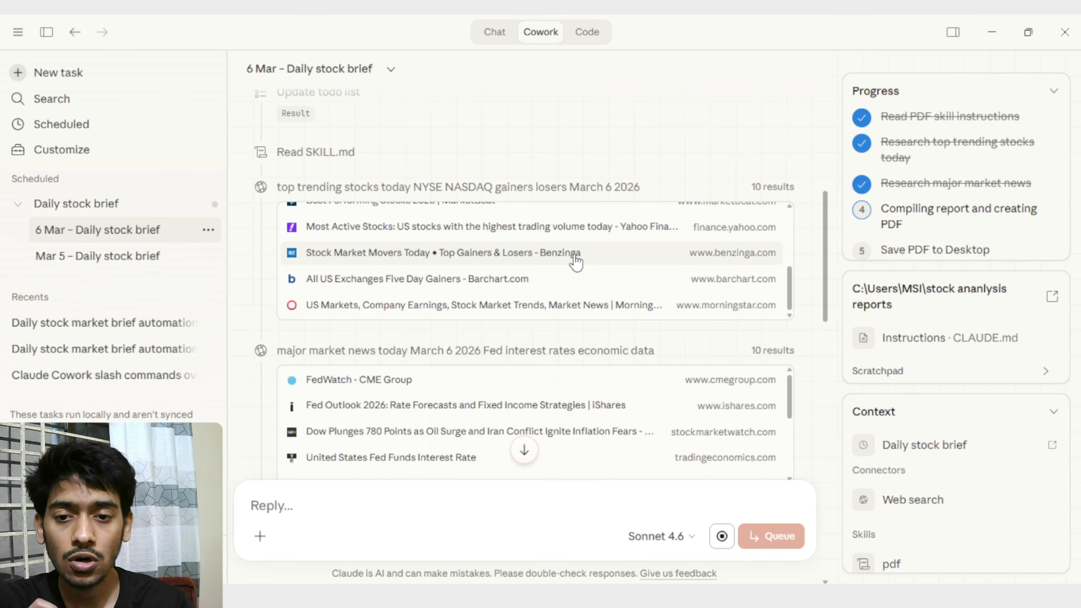
scroll(581, 277, down, 3)
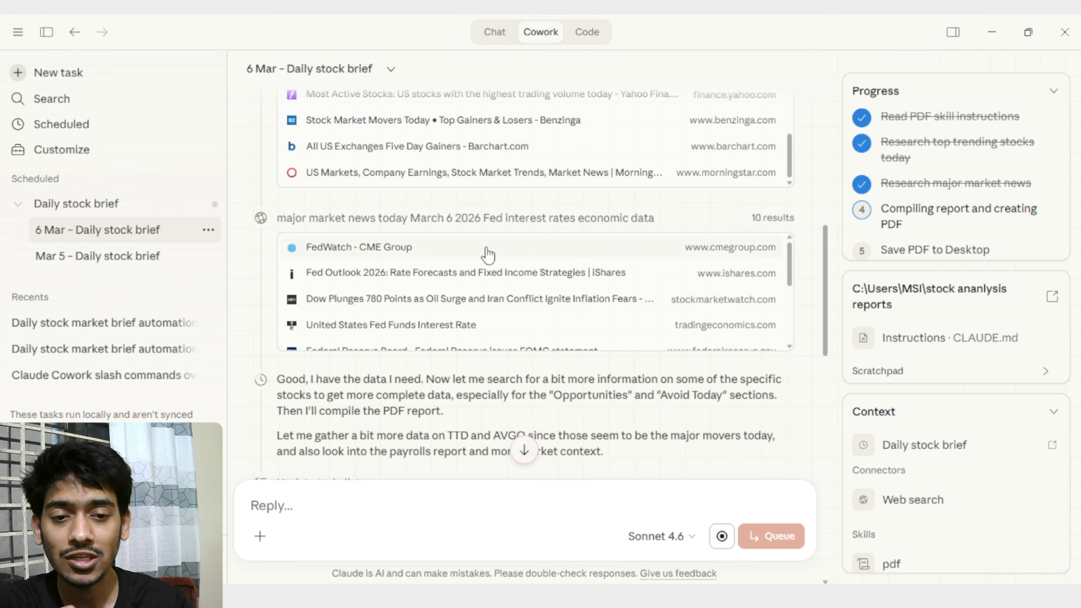
scroll(489, 273, down, 3)
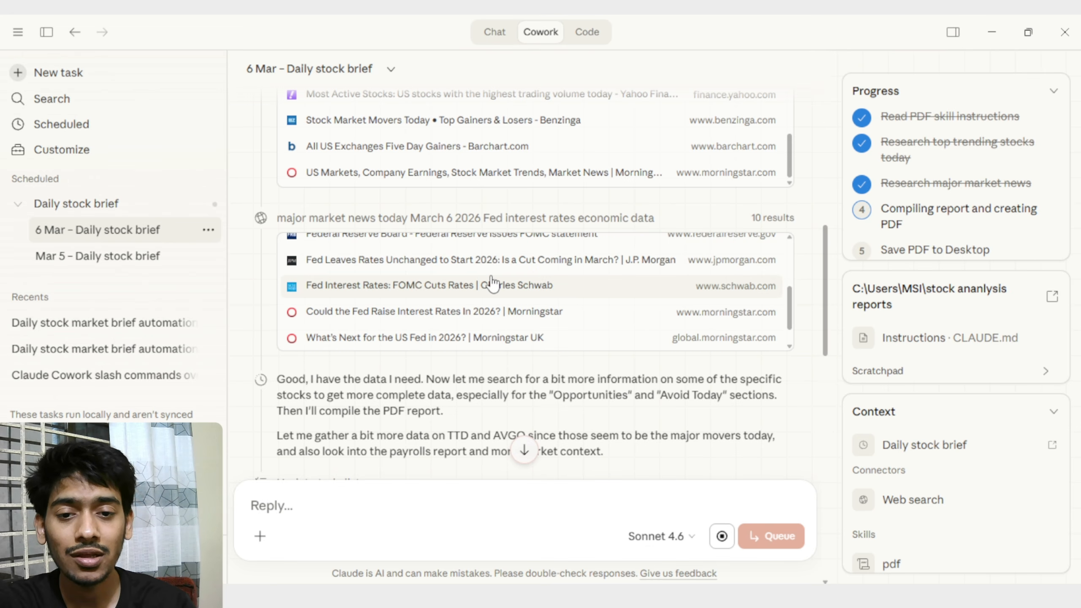
scroll(493, 284, down, 1)
scroll(587, 353, down, 3)
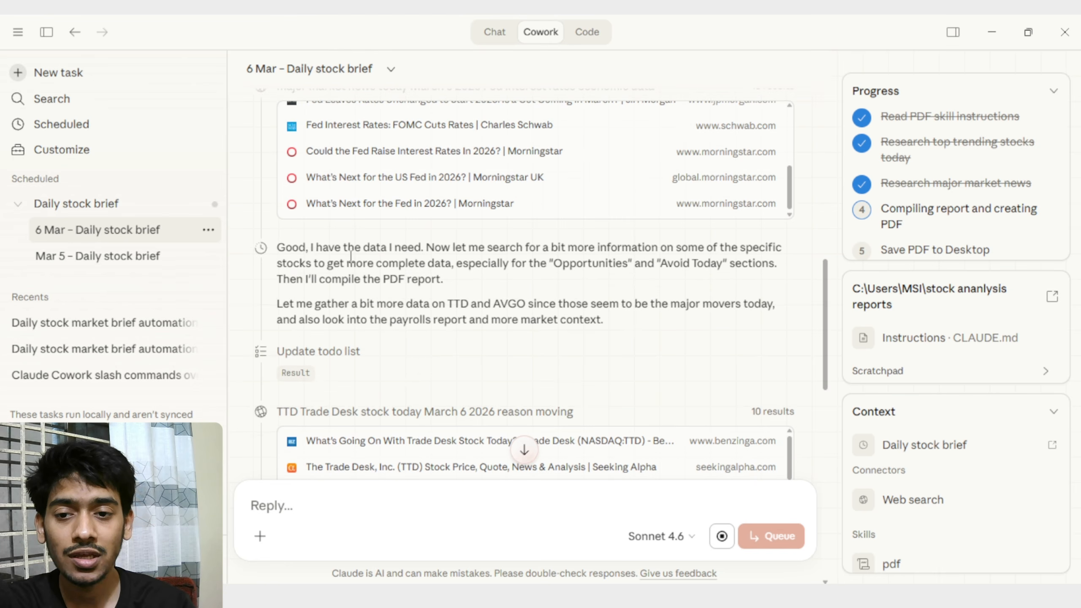
scroll(426, 249, down, 9)
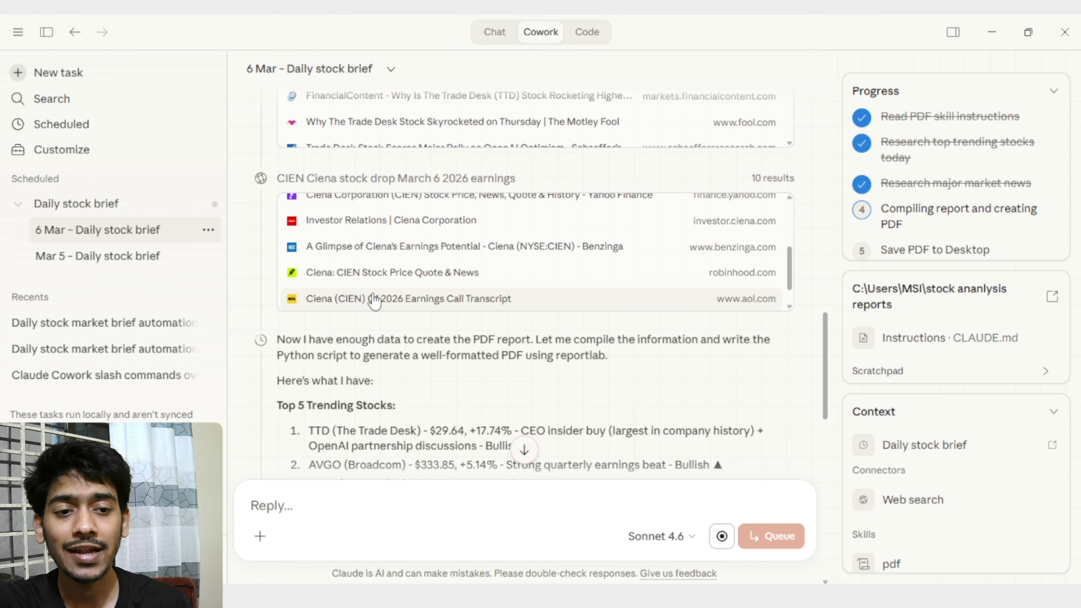
scroll(374, 301, down, 5)
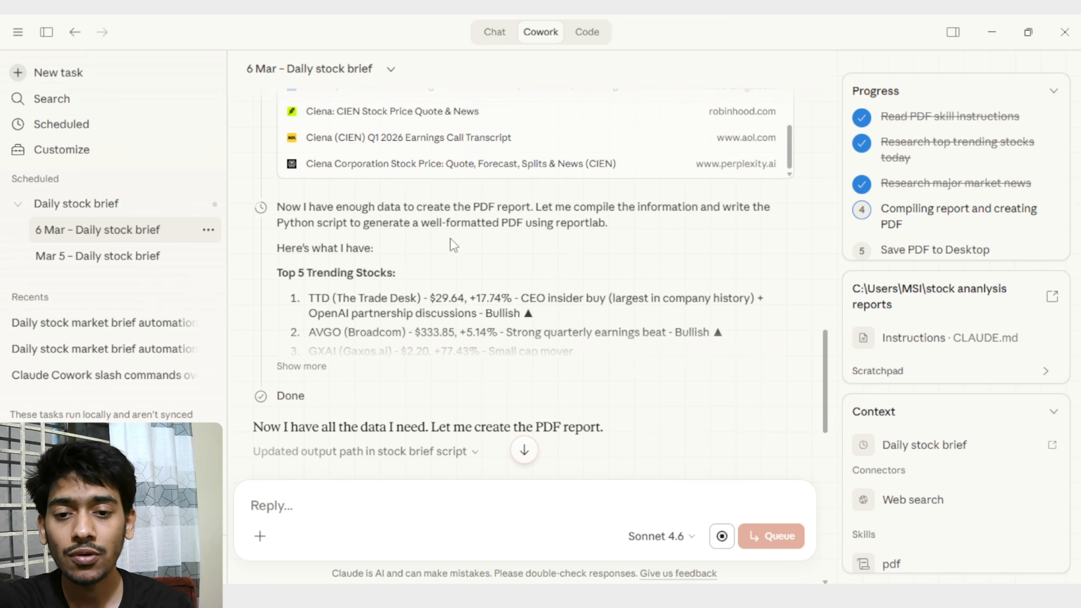
scroll(545, 270, down, 6)
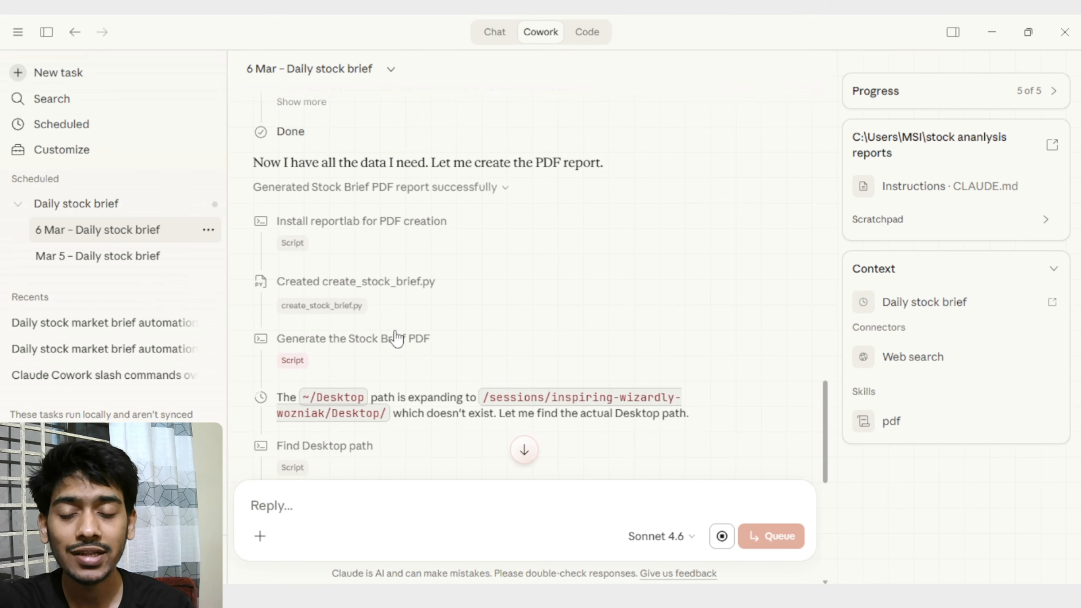
scroll(395, 330, down, 10)
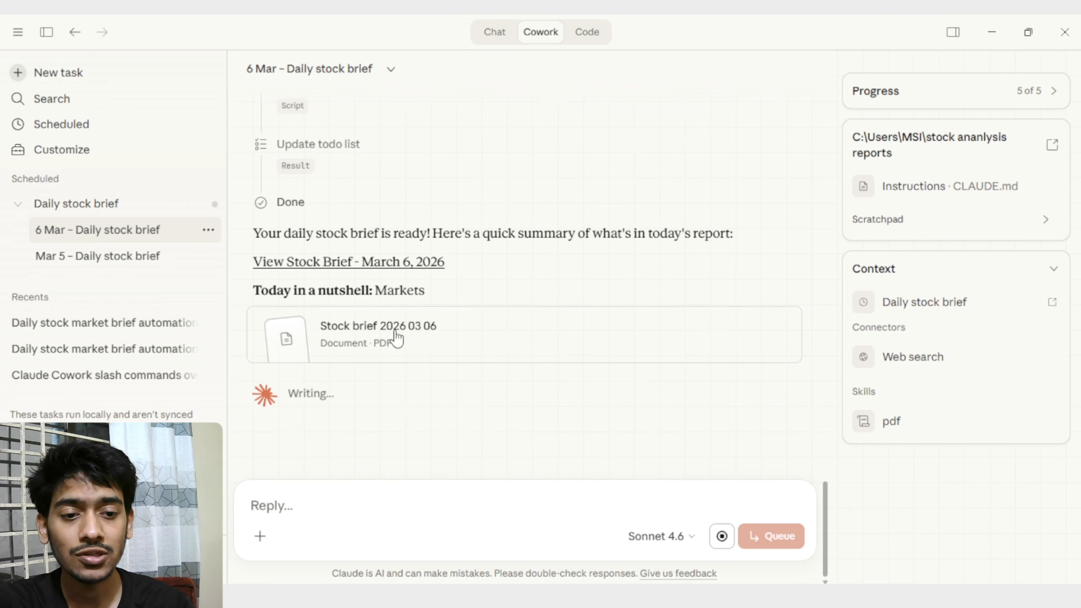
Read the finished run's closing message and its summary of today's stock report.
scroll(501, 273, up, 3)
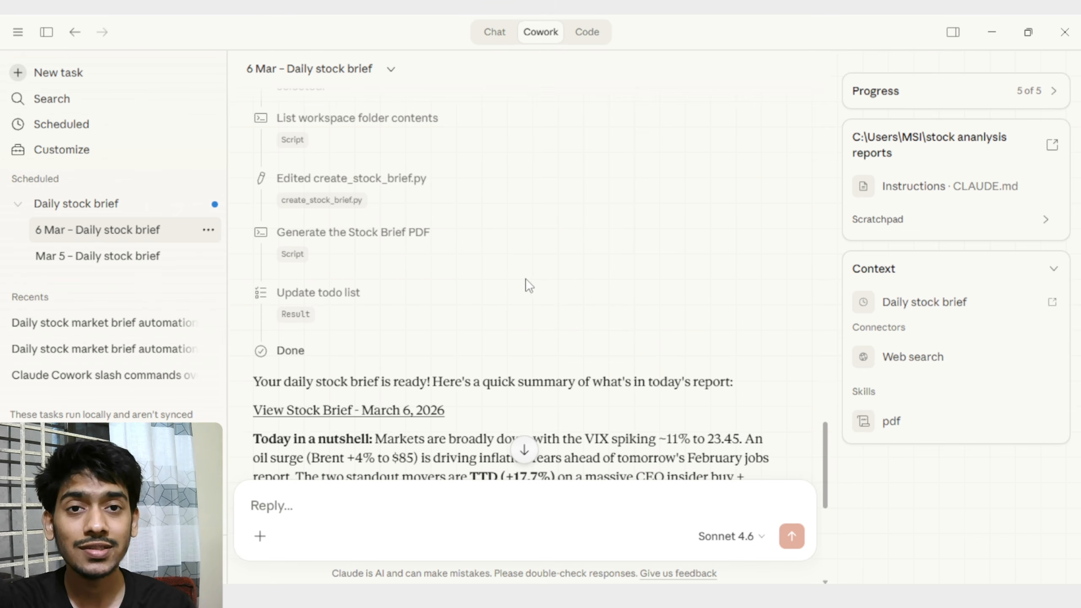
scroll(526, 281, down, 3)
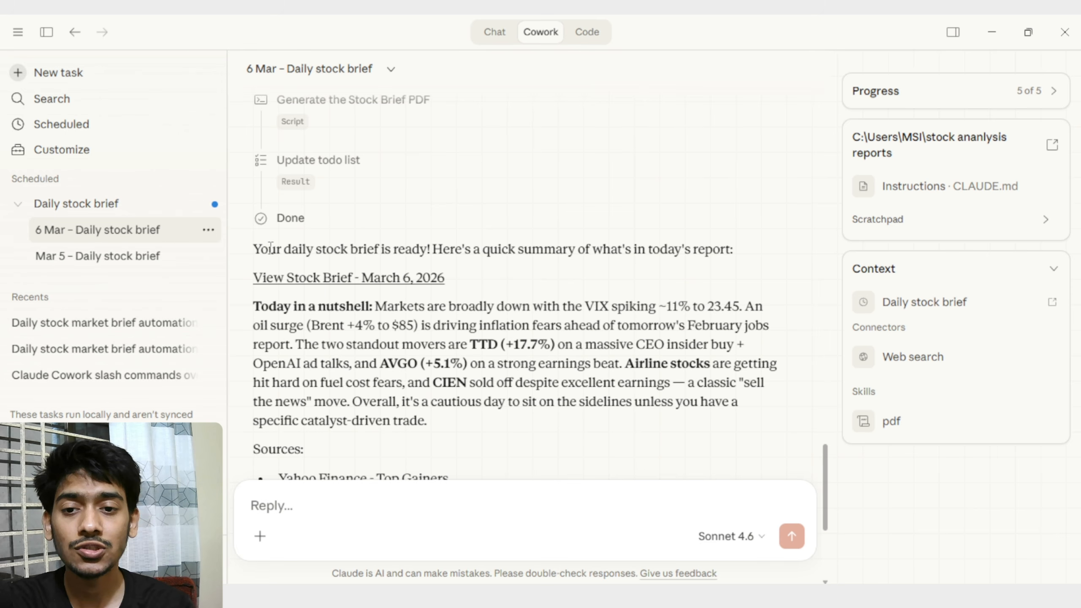
drag(270, 248, 450, 249)
click(490, 261)
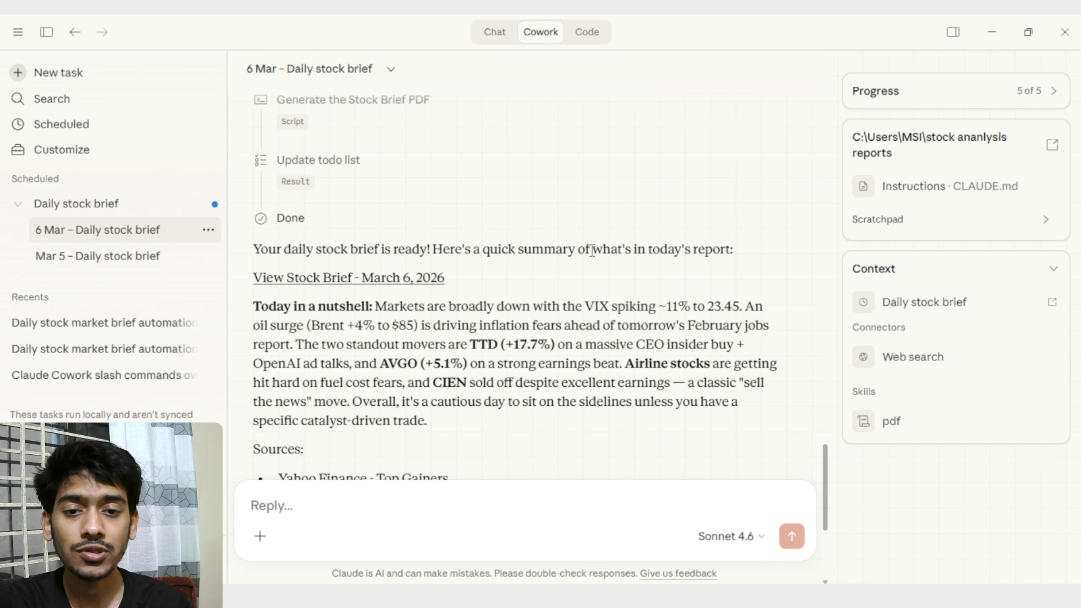
Open the generated Stock Brief - 2026-03-06 PDF in Chrome from the "stock ananlysis reports" folder.
click(411, 277)
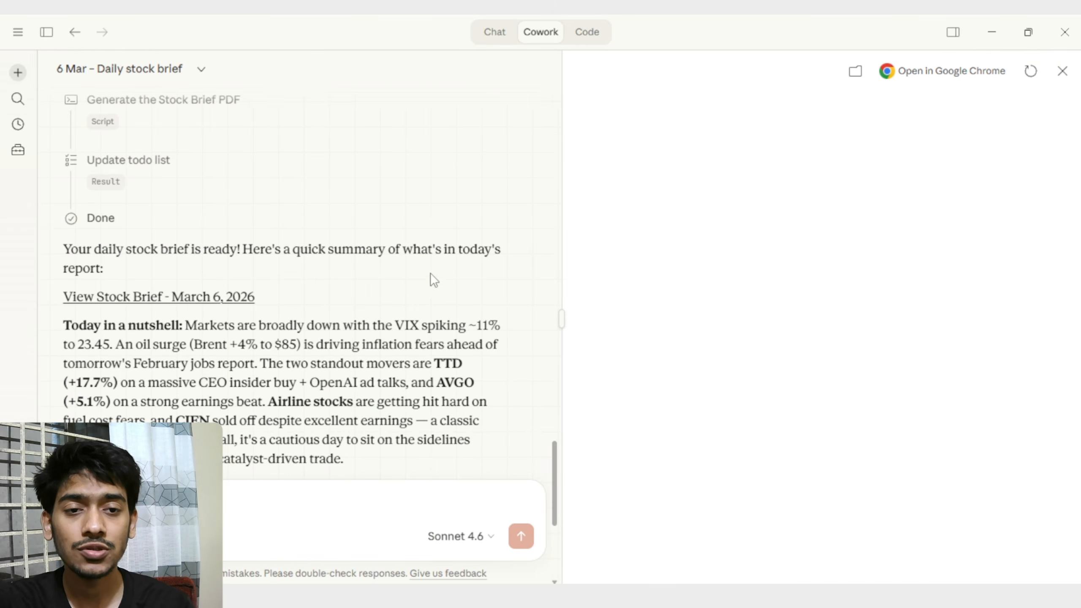
drag(560, 321, 499, 320)
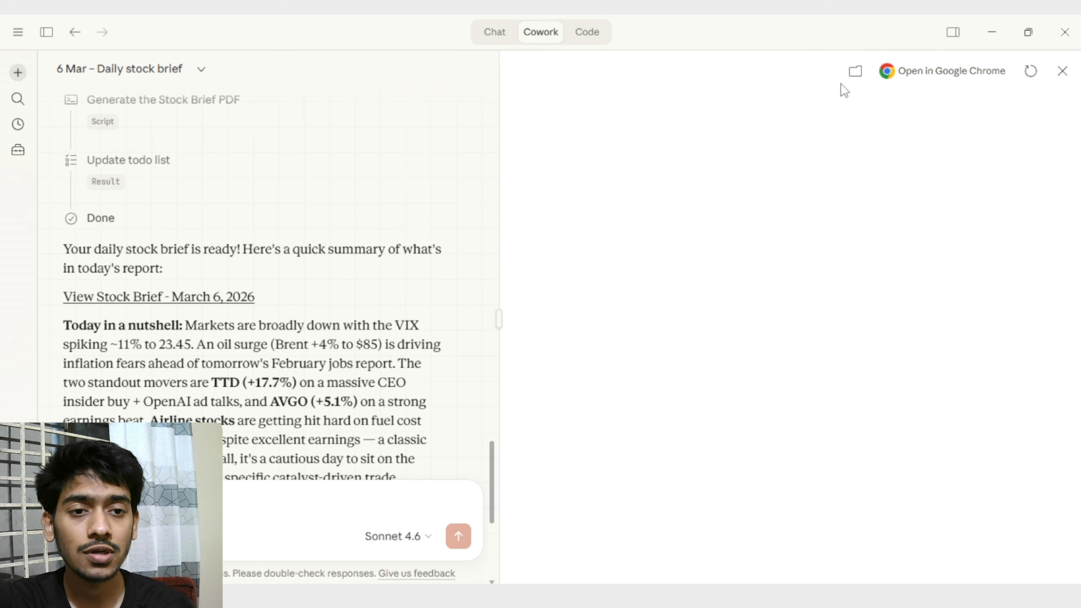
click(855, 72)
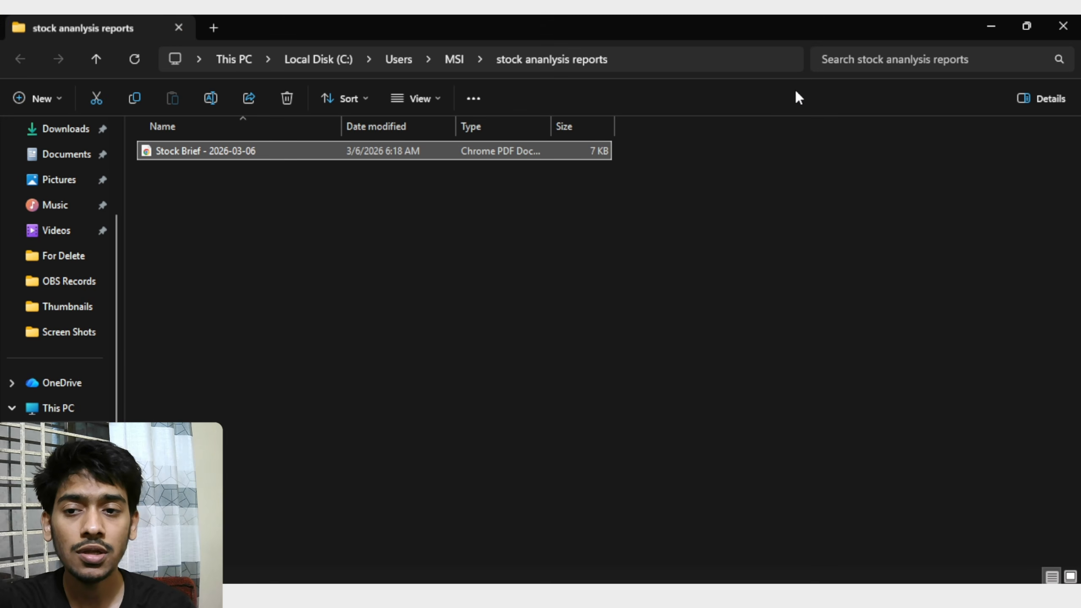
double_click(454, 151)
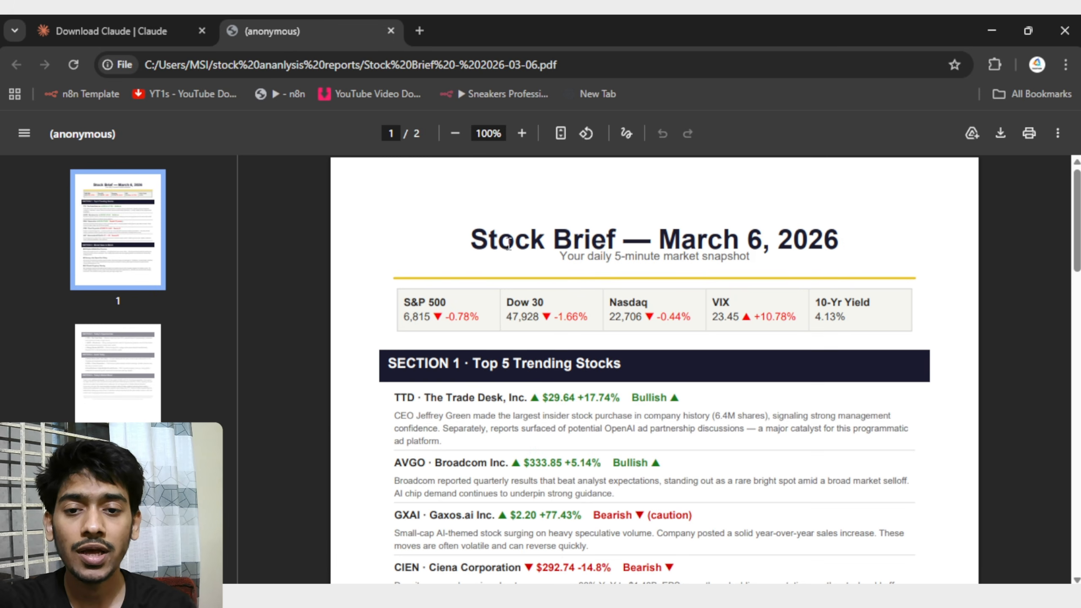
Examine the PDF's market snapshot and Top 5 Trending Stocks section at a larger magnification.
scroll(1062, 200, down, 2)
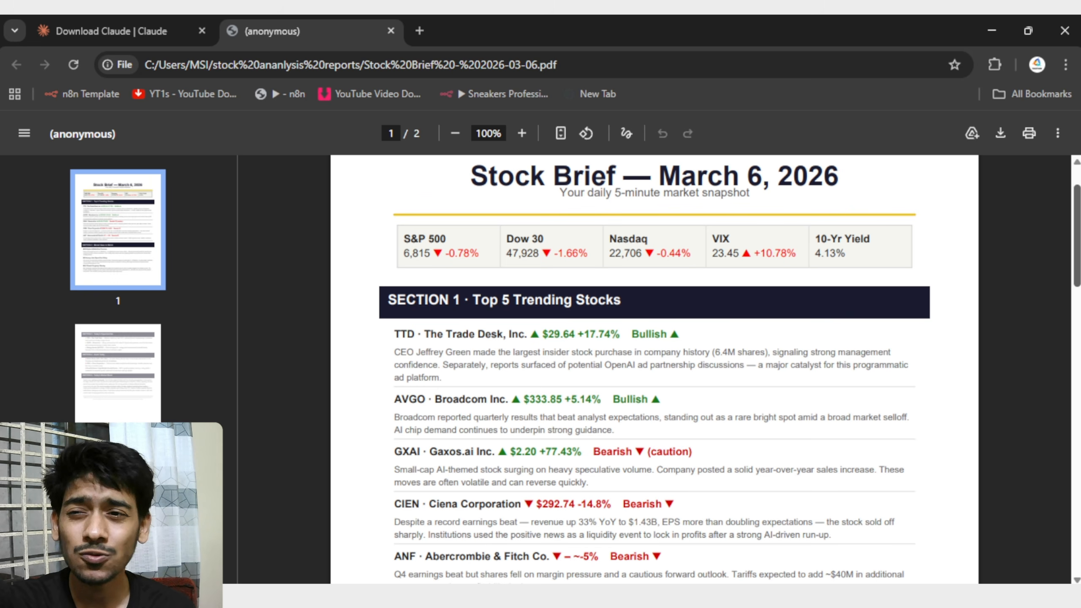
scroll(552, 234, up, 2)
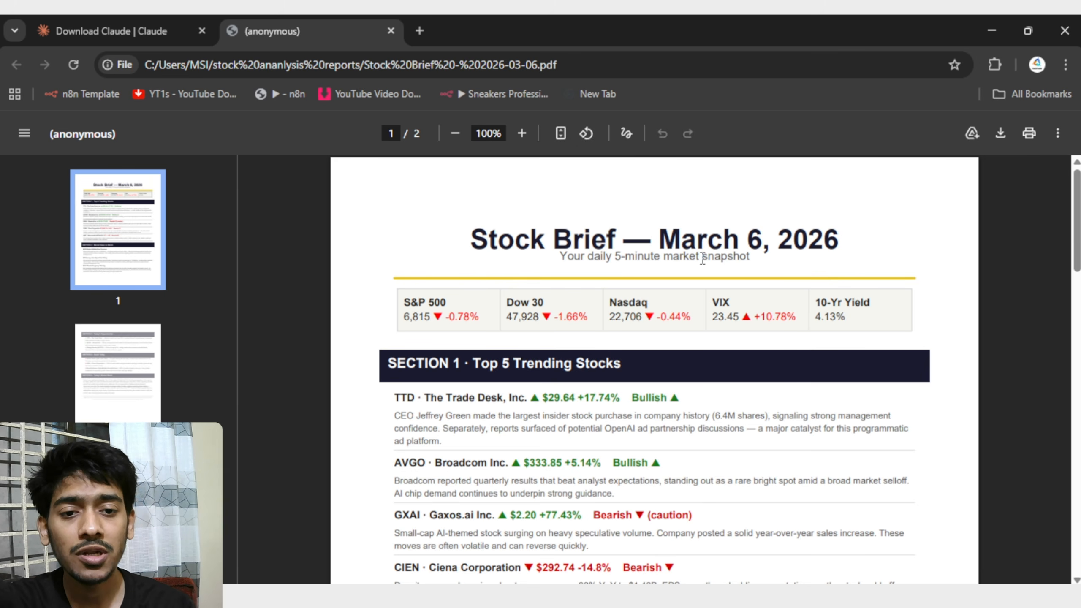
scroll(553, 281, down, 4)
scroll(391, 307, up, 4)
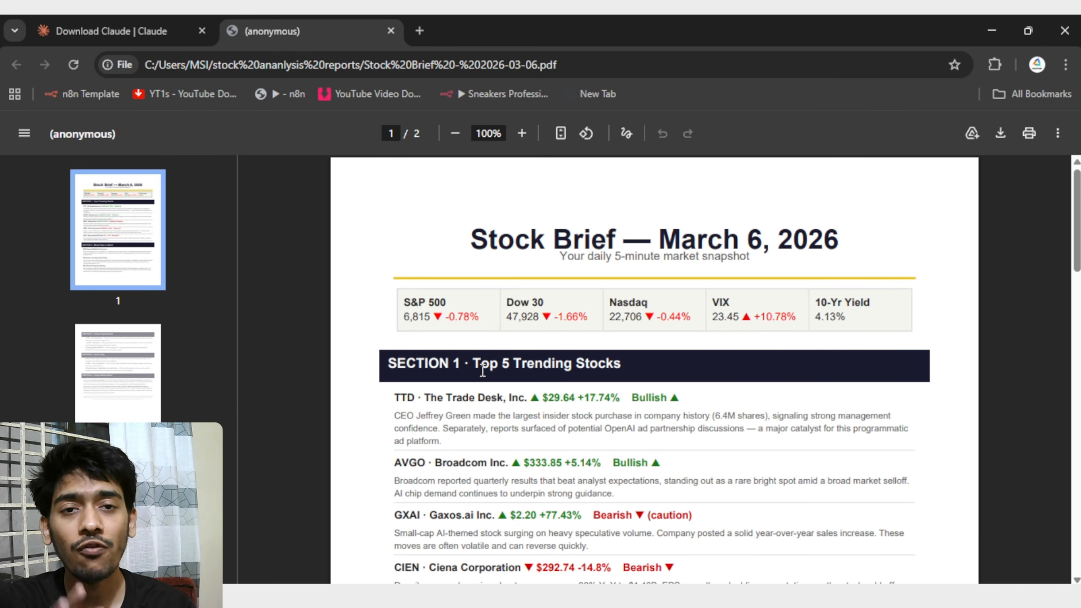
scroll(382, 322, down, 3)
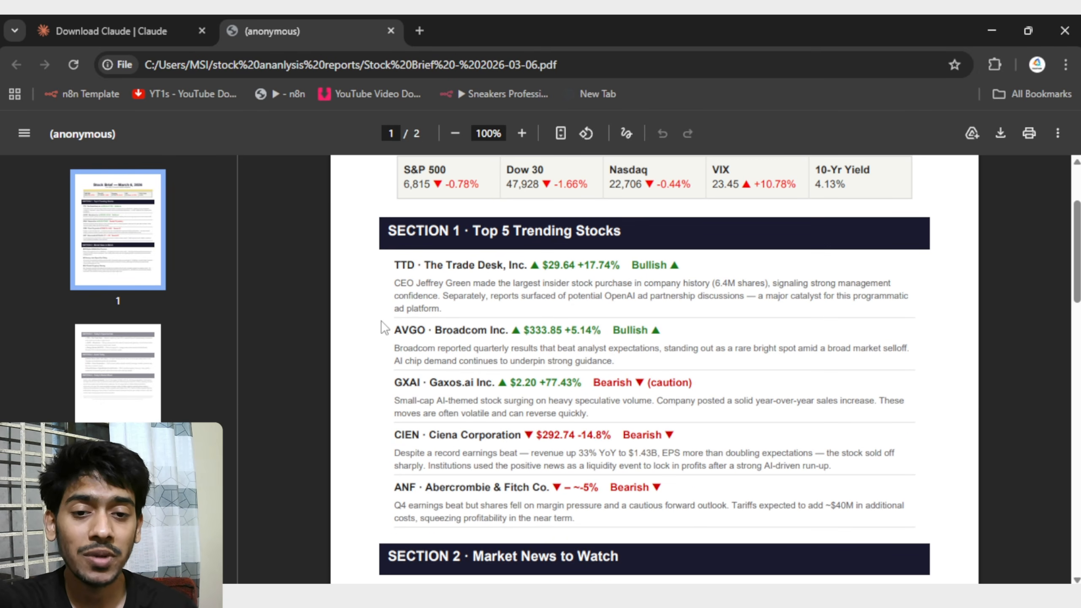
scroll(381, 320, up, 3)
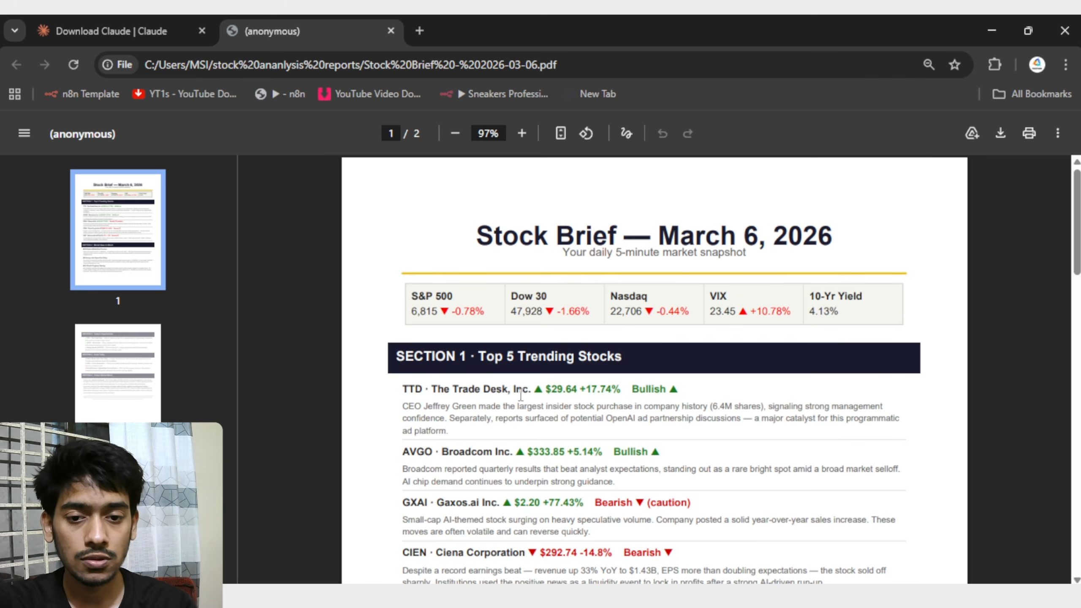
ctrl+scroll(473, 443, up, 4)
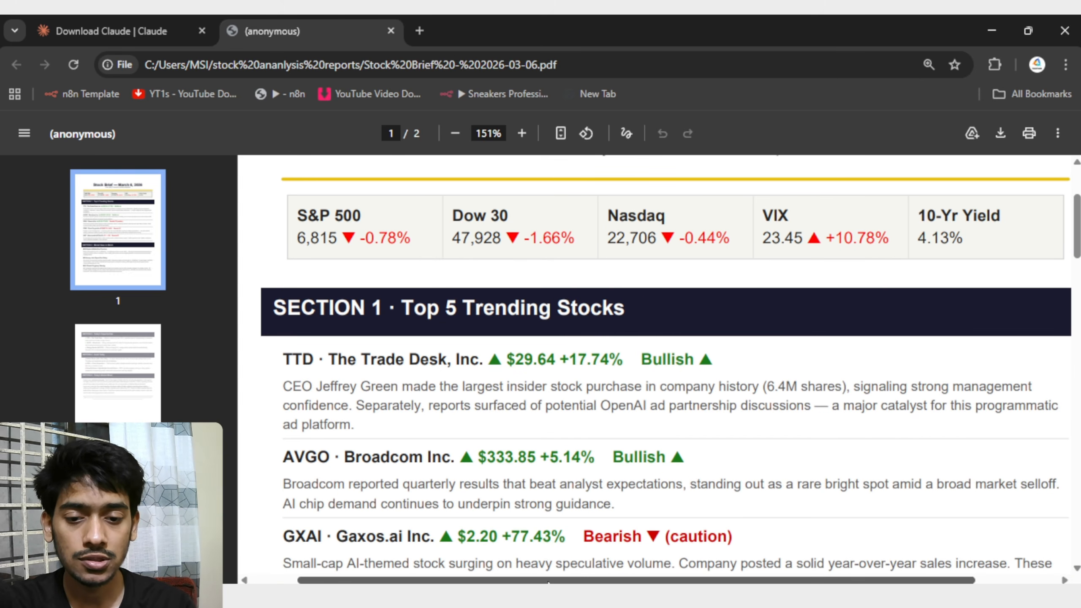
ctrl+scroll(492, 489, up, 2)
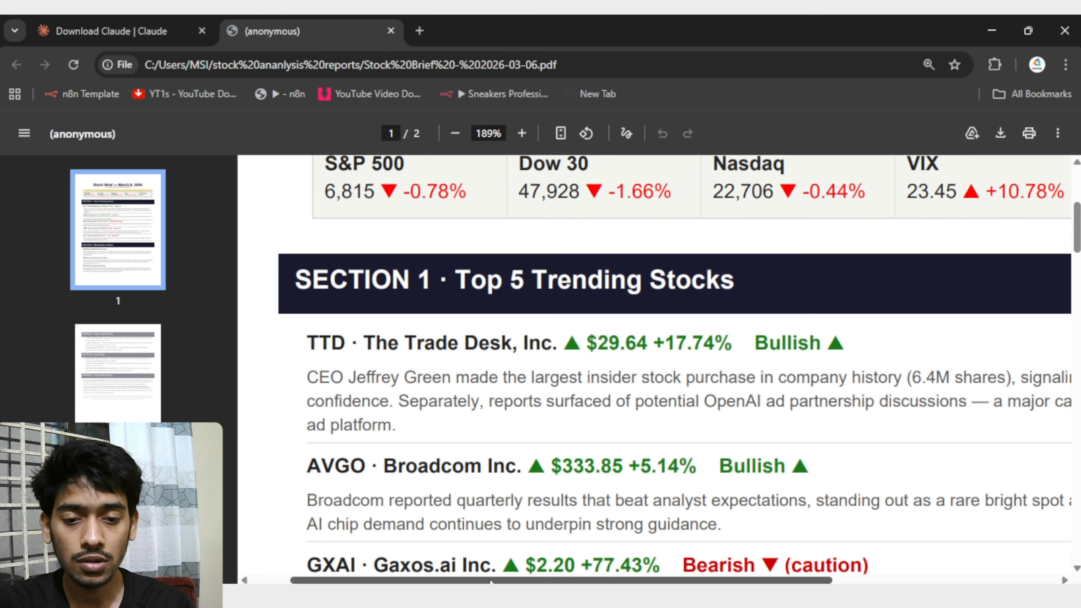
Read the Top 5 Trending Stocks entries in Section 1, from The Trade Desk down to Abercrombie & Fitch.
drag(494, 580, 520, 580)
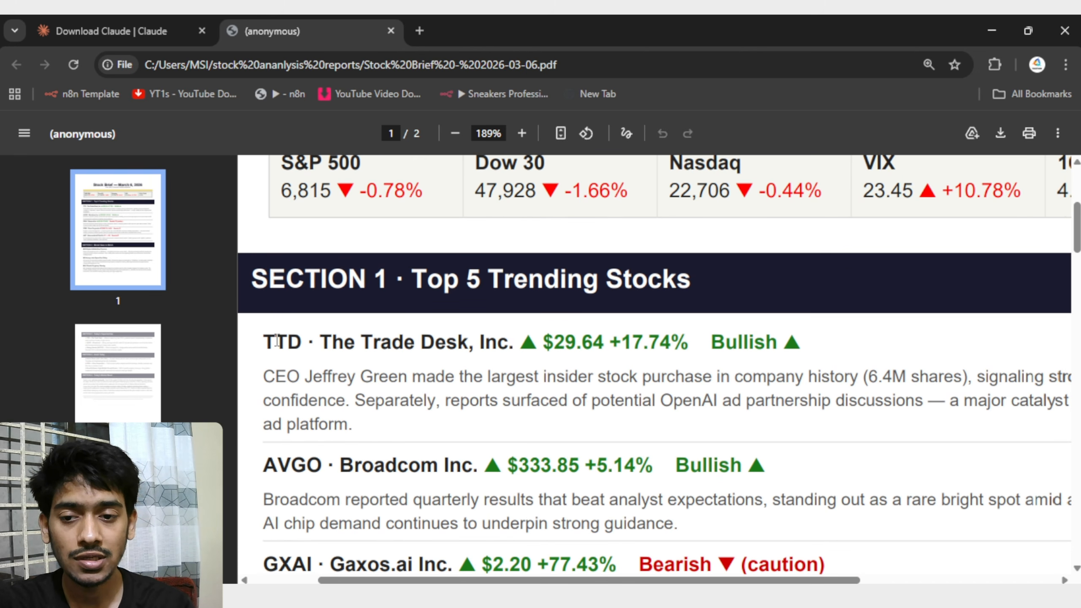
scroll(274, 320, down, 3)
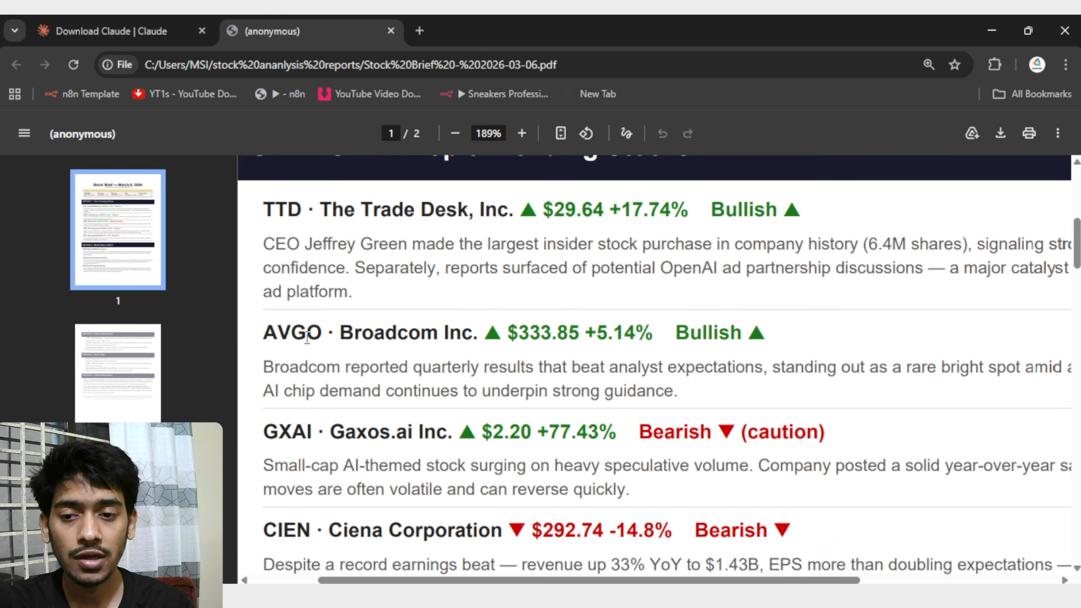
scroll(336, 432, down, 3)
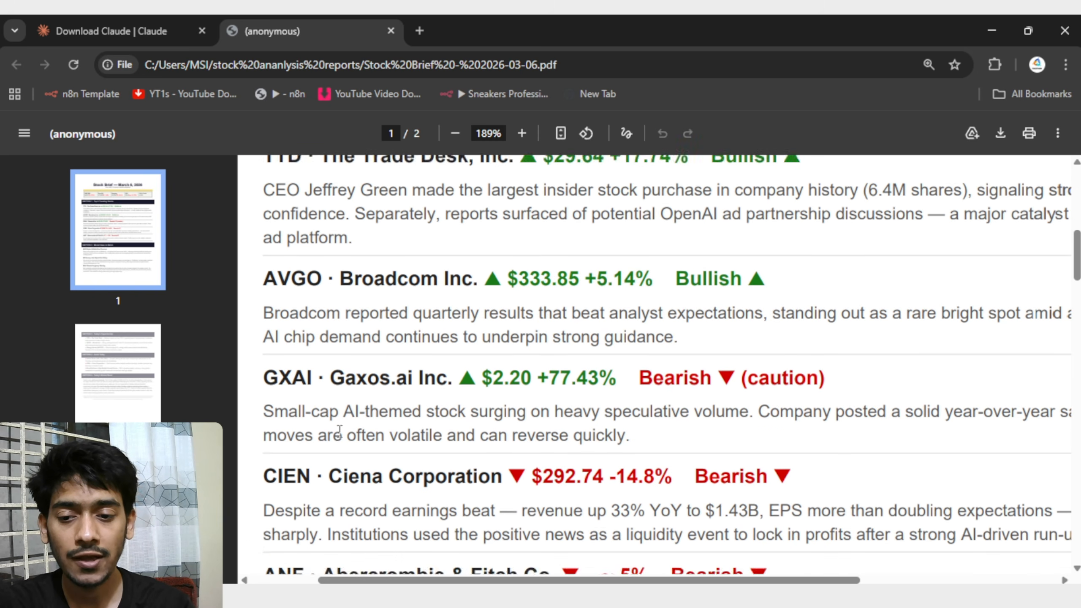
scroll(323, 410, down, 3)
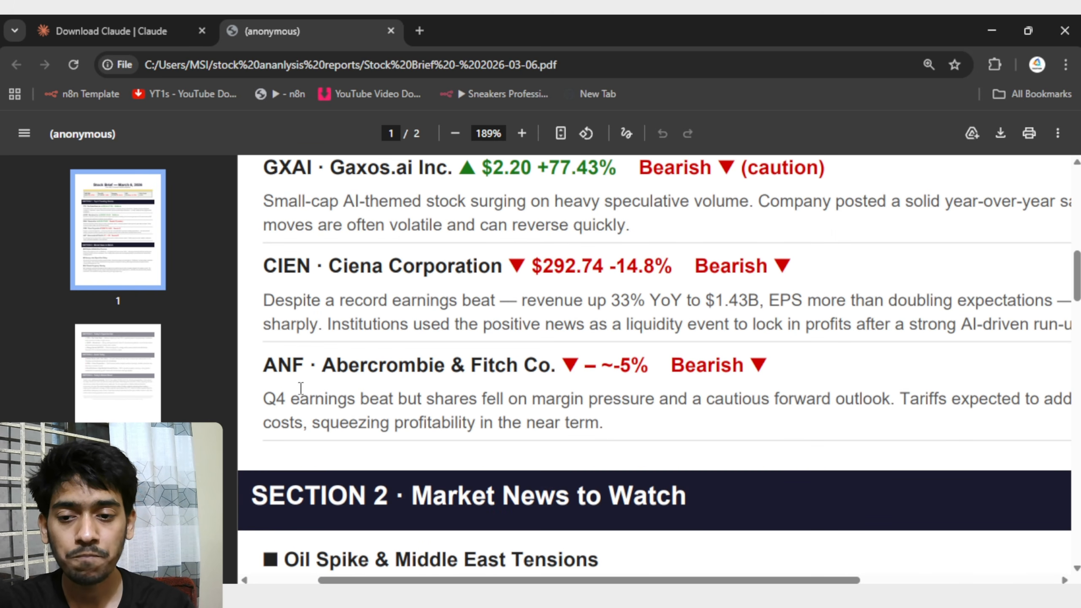
scroll(423, 365, up, 6)
scroll(426, 367, up, 3)
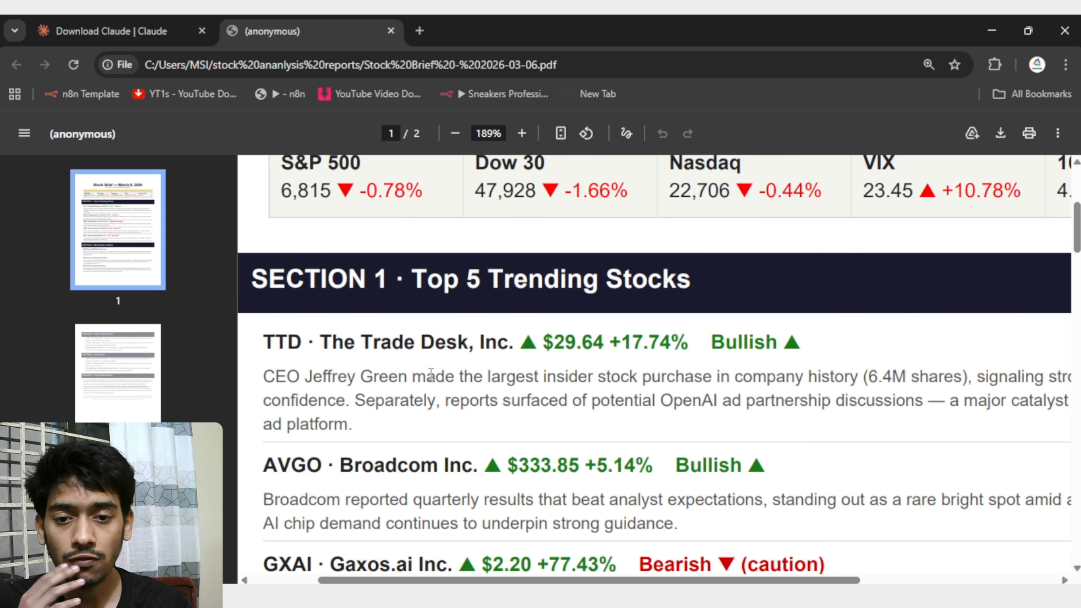
scroll(486, 289, down, 6)
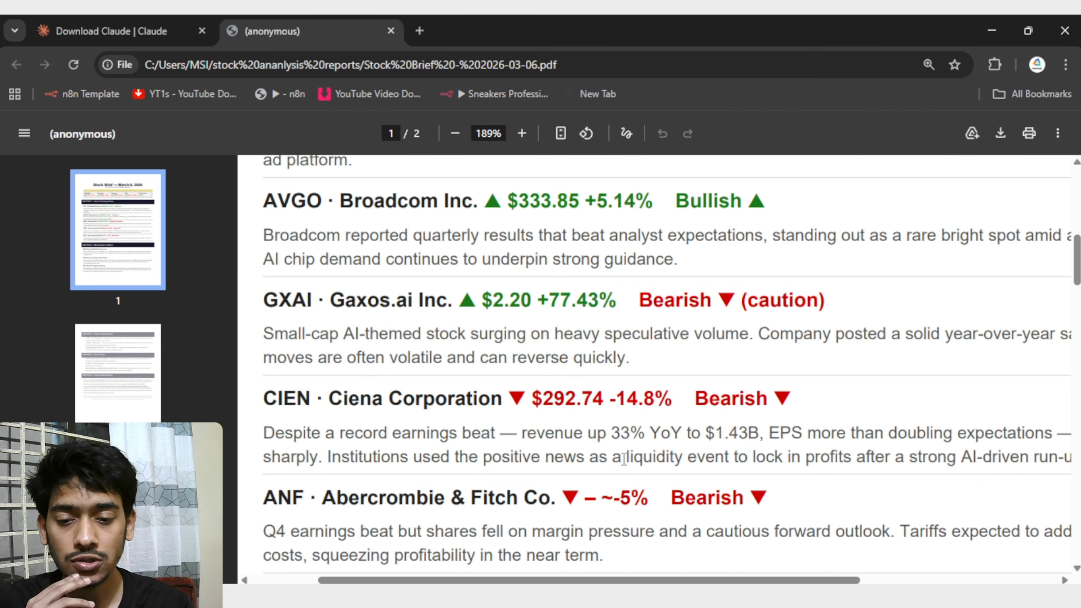
Read the Section 2 Market News to Watch items through to the end of the report's first page.
scroll(394, 289, down, 6)
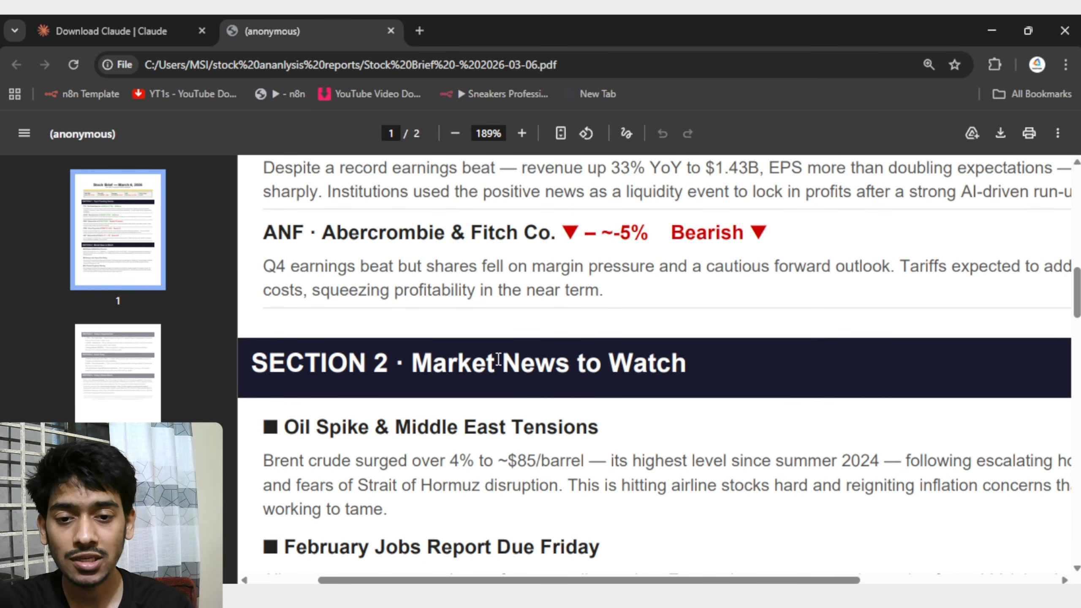
scroll(654, 350, down, 3)
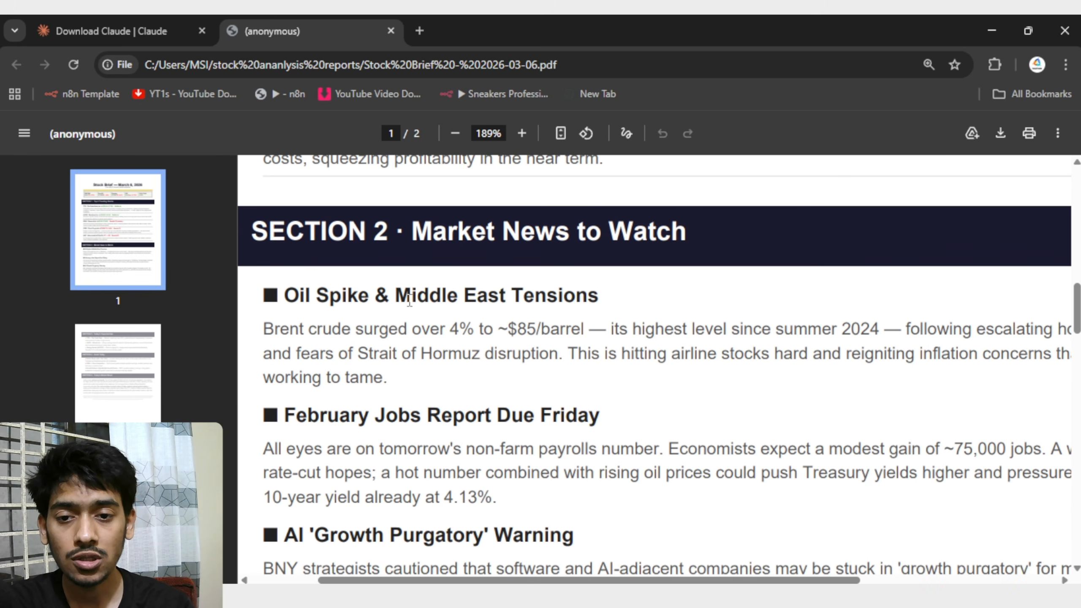
scroll(542, 295, down, 3)
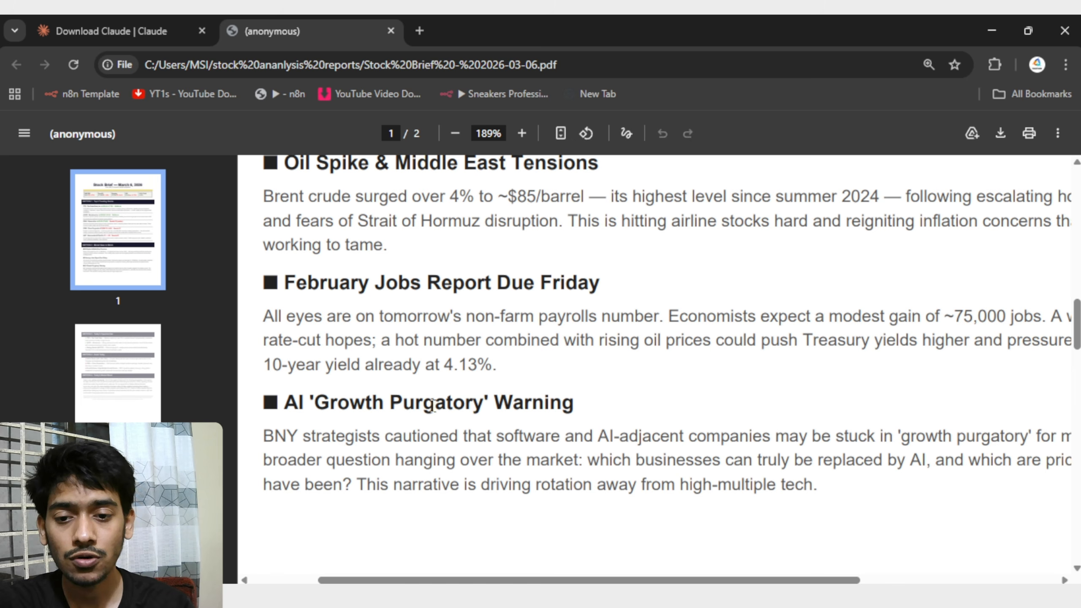
scroll(637, 404, down, 3)
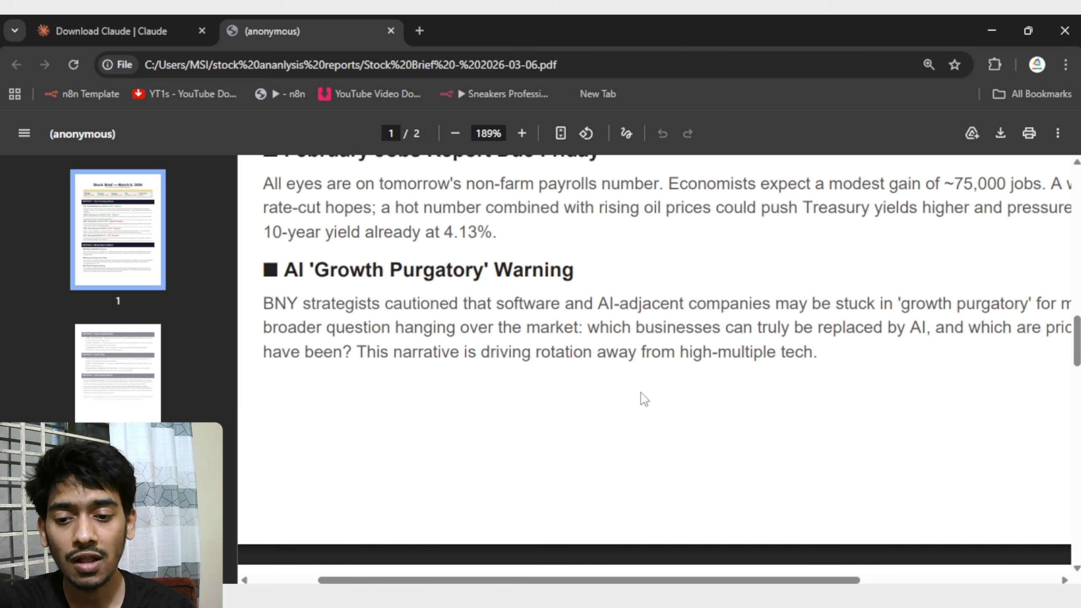
scroll(641, 392, down, 3)
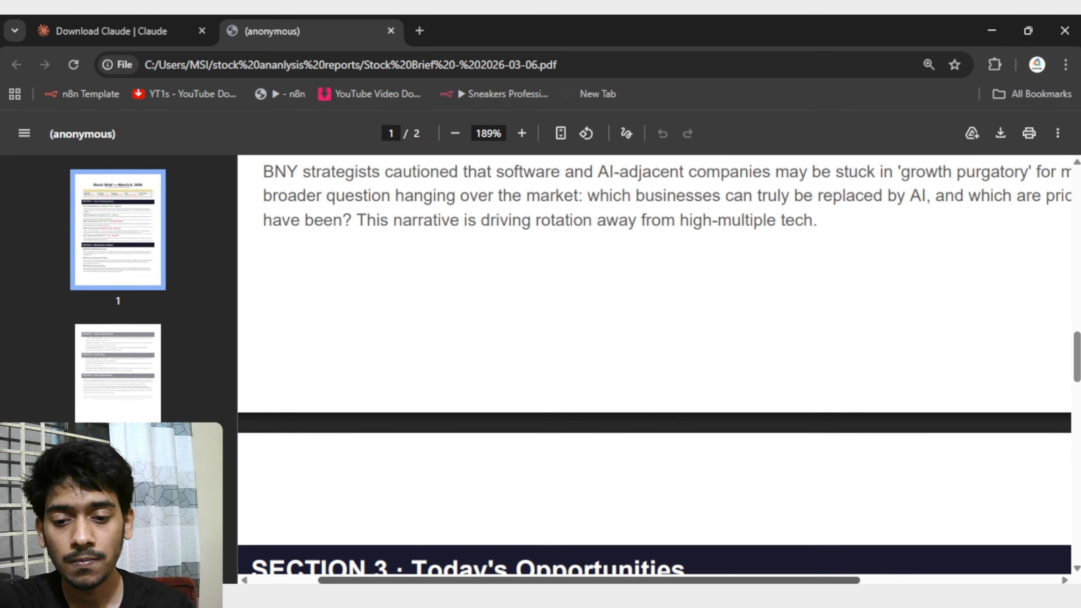
Examine the Today's Opportunities and Avoid Today sections on page 2 of the stock brief.
scroll(491, 560, left, 2)
scroll(426, 451, down, 3)
scroll(425, 451, down, 3)
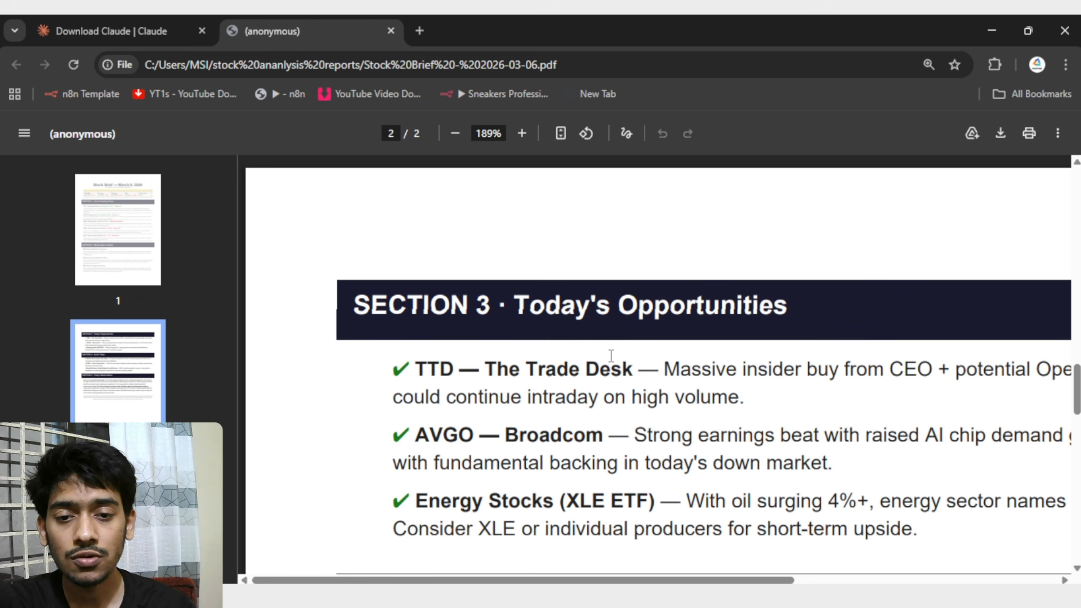
scroll(675, 297, down, 3)
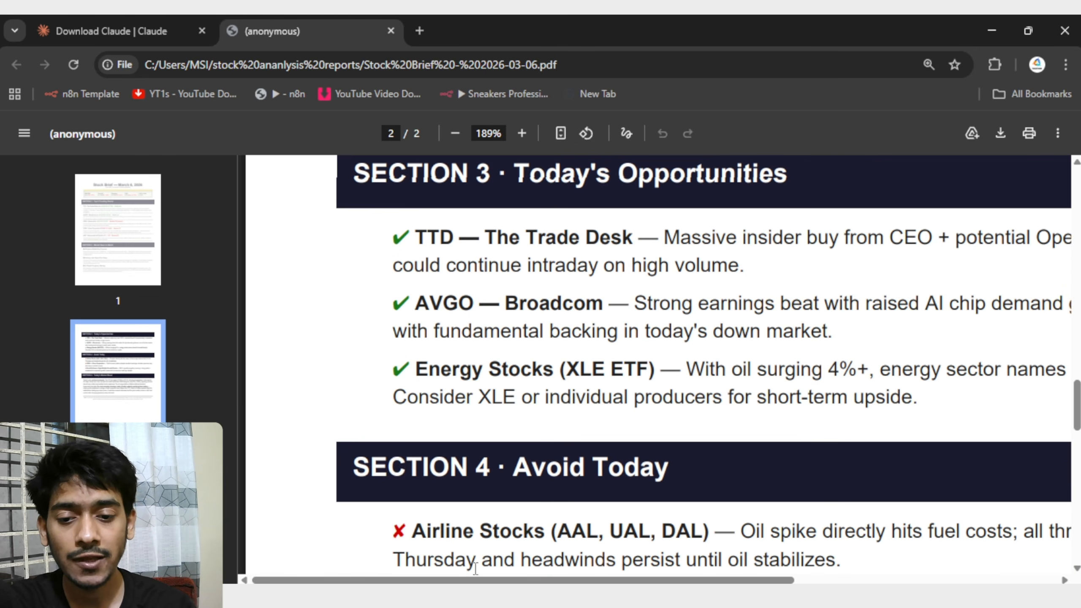
drag(475, 581, 514, 581)
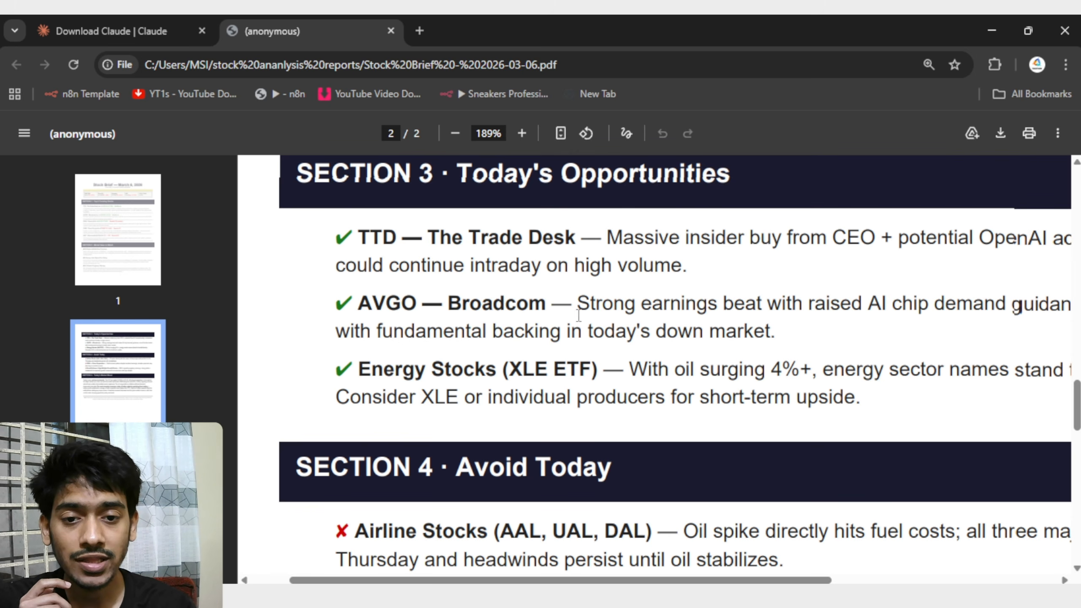
scroll(710, 314, down, 5)
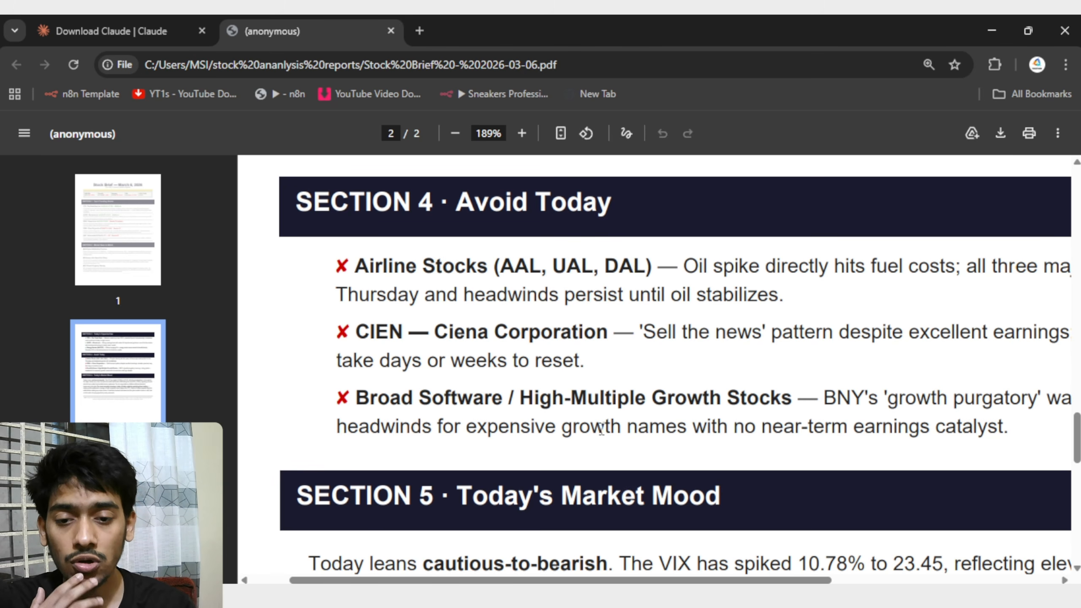
scroll(585, 310, down, 3)
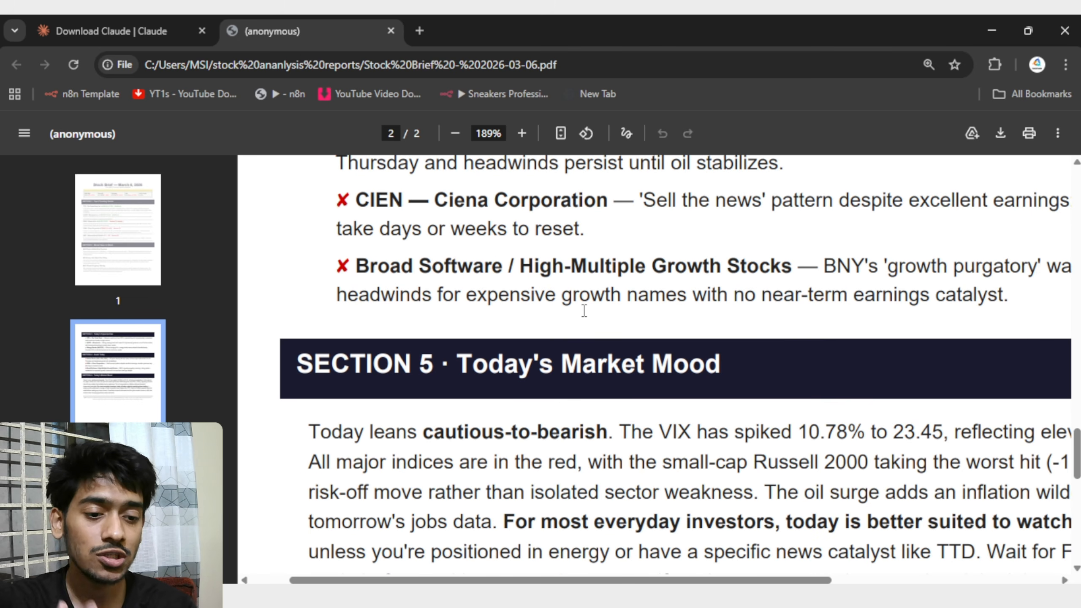
scroll(476, 295, up, 3)
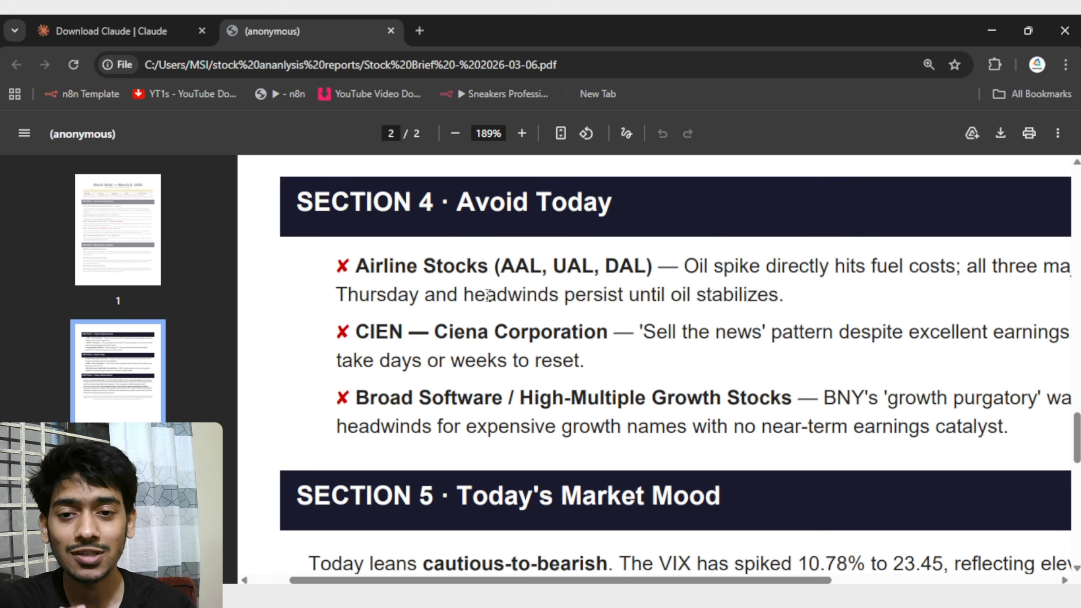
Read the Section 5 Today's Market Mood paragraph and the disclaimer at the end of the report.
scroll(339, 227, down, 6)
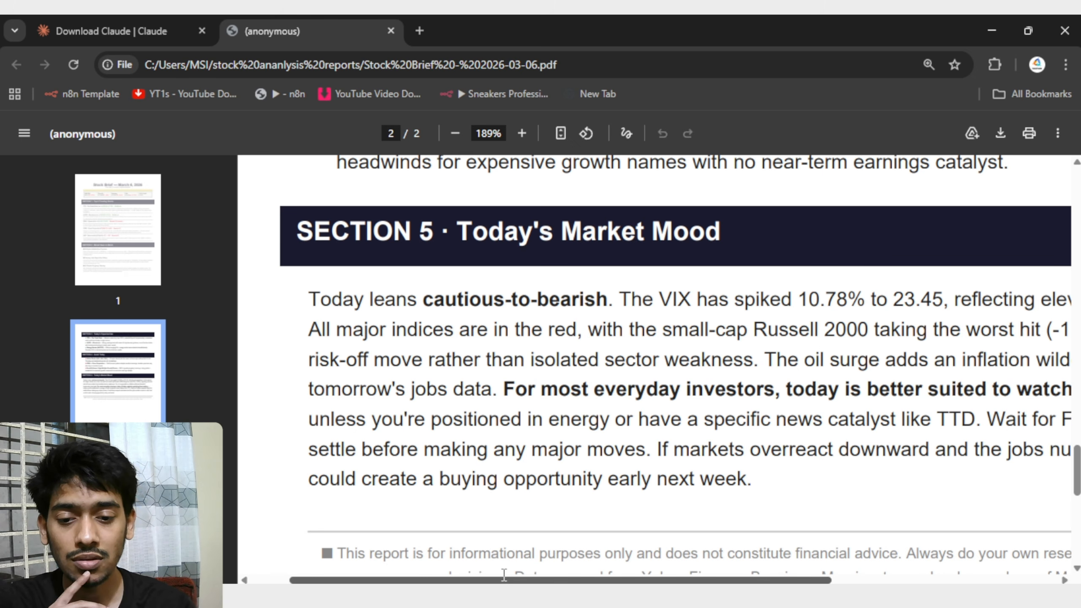
drag(505, 579, 528, 575)
scroll(538, 422, down, 5)
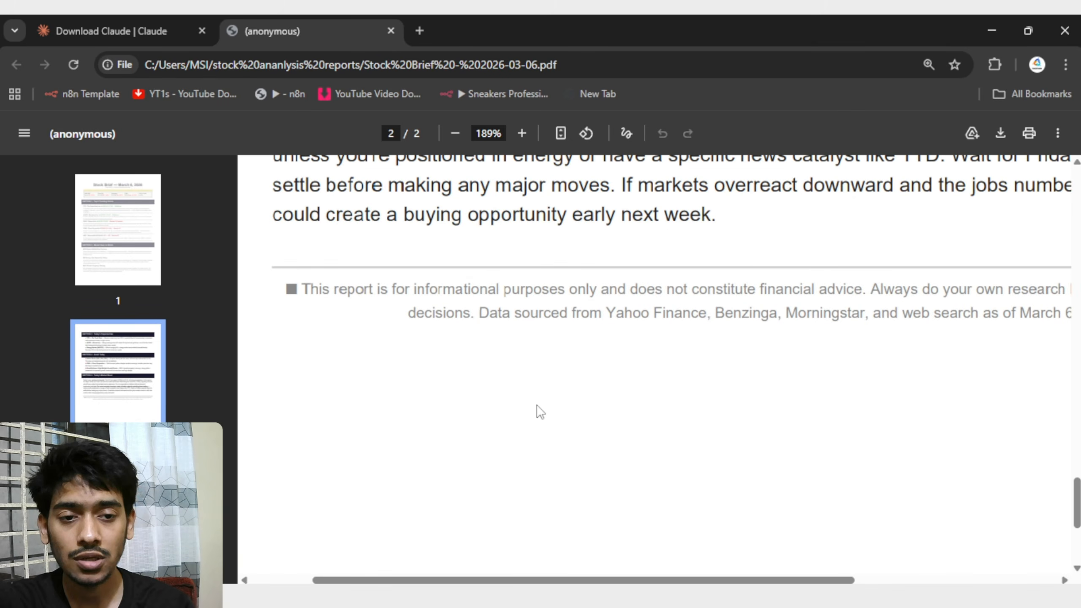
scroll(506, 339, up, 6)
scroll(506, 339, down, 4)
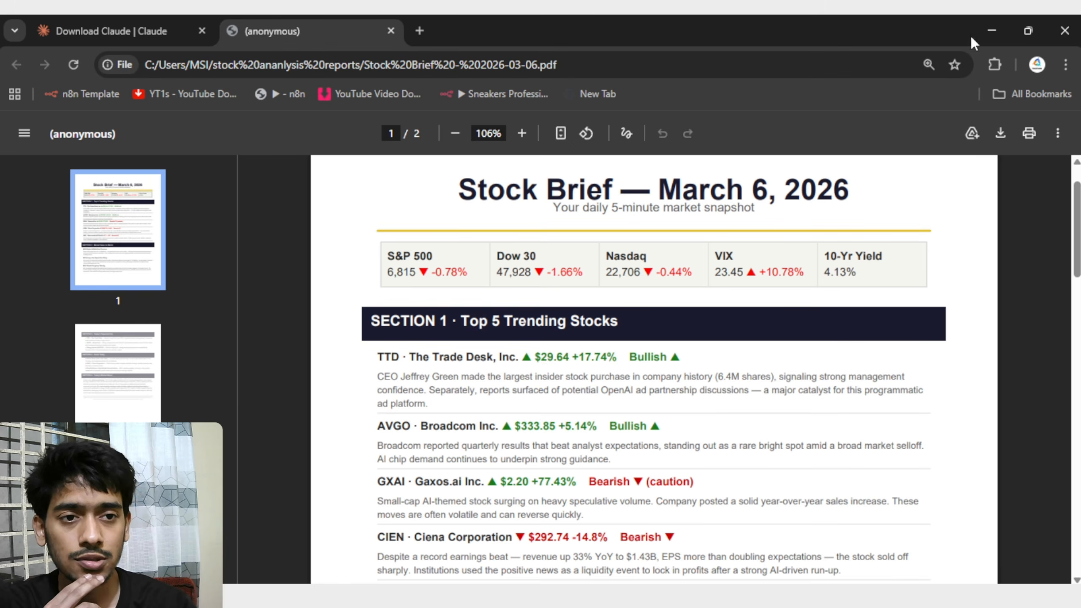
Switch back to Claude Cowork and open the Scheduled tasks overview.
click(984, 31)
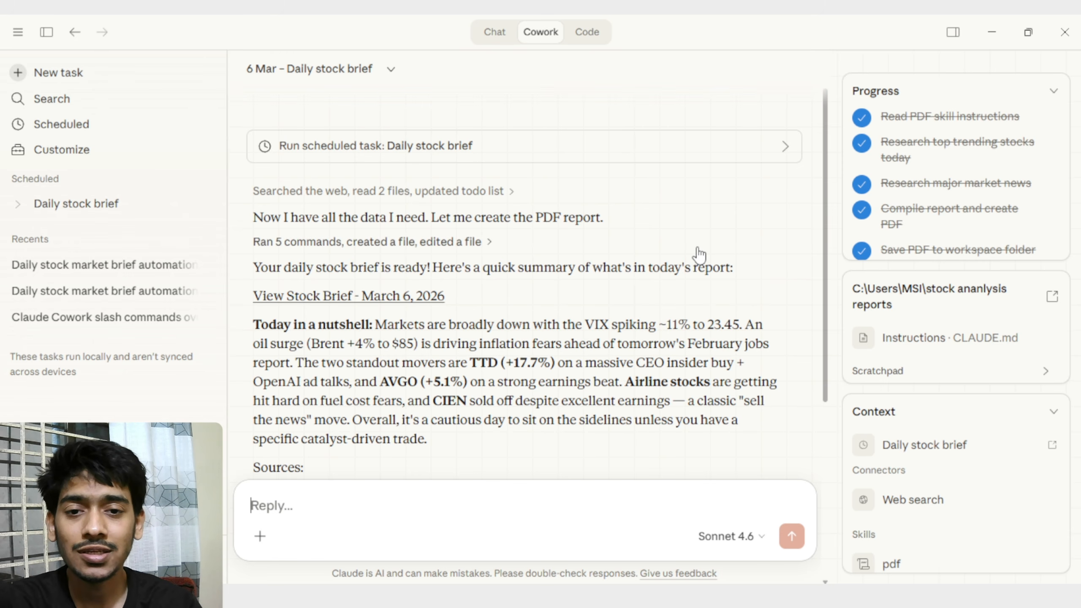
scroll(679, 279, down, 3)
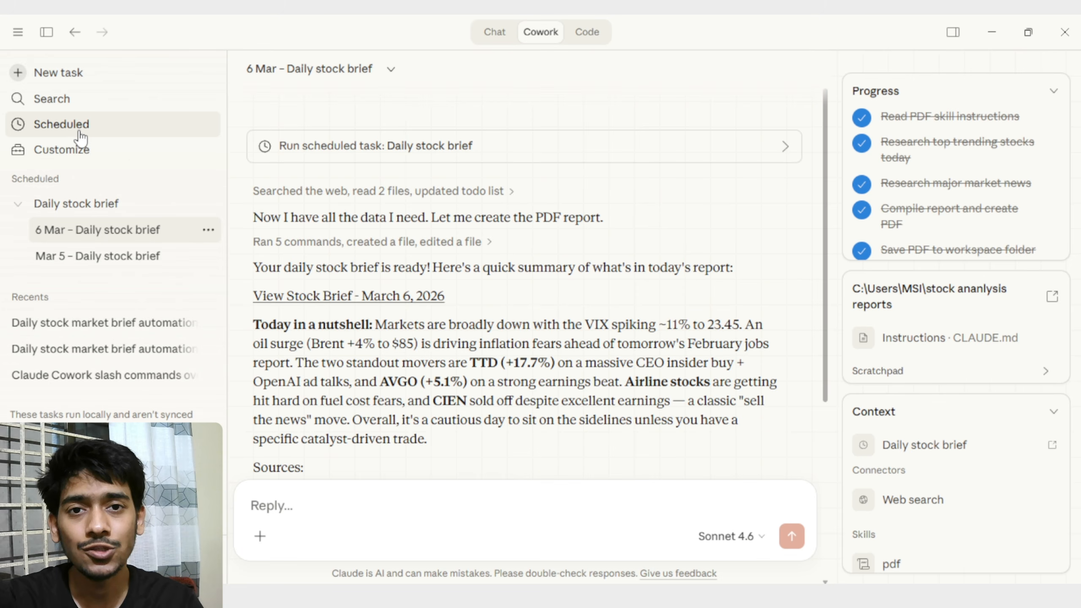
click(93, 137)
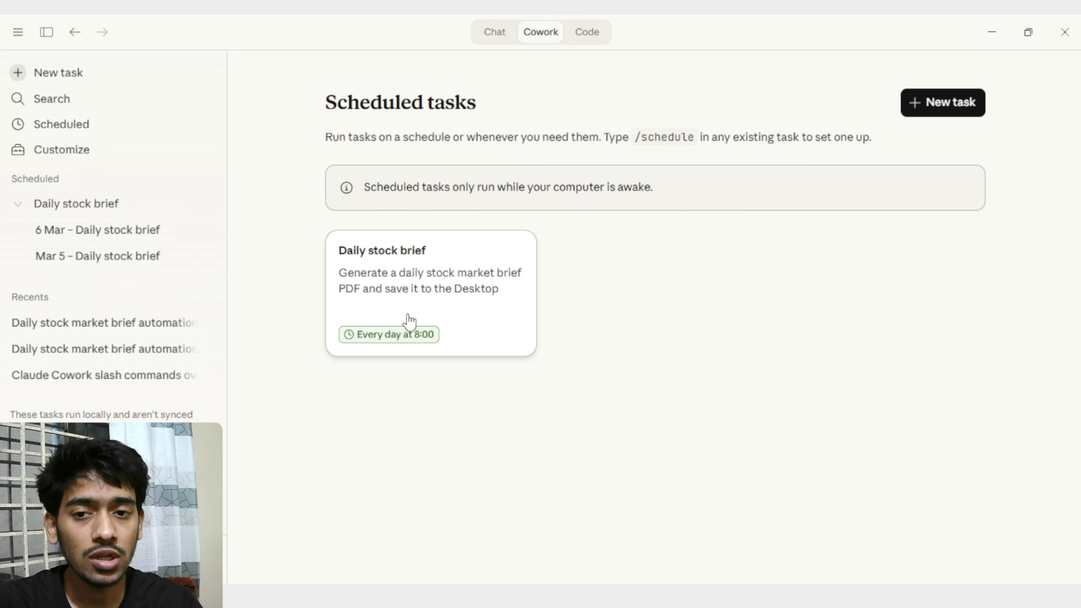
Start a new scheduled task and name it "price-drop-down".
click(959, 103)
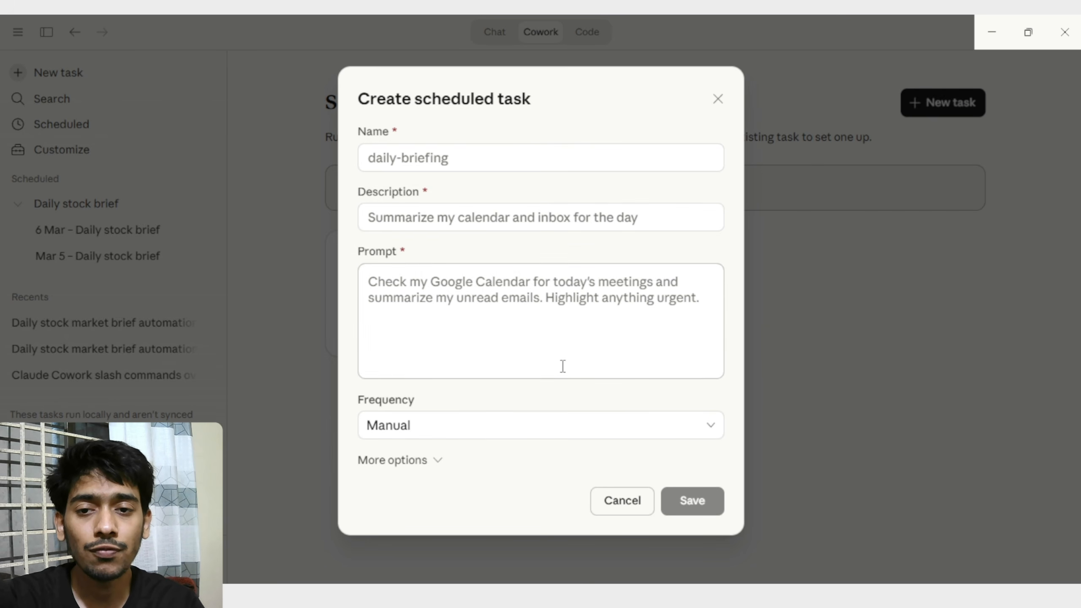
click(461, 161)
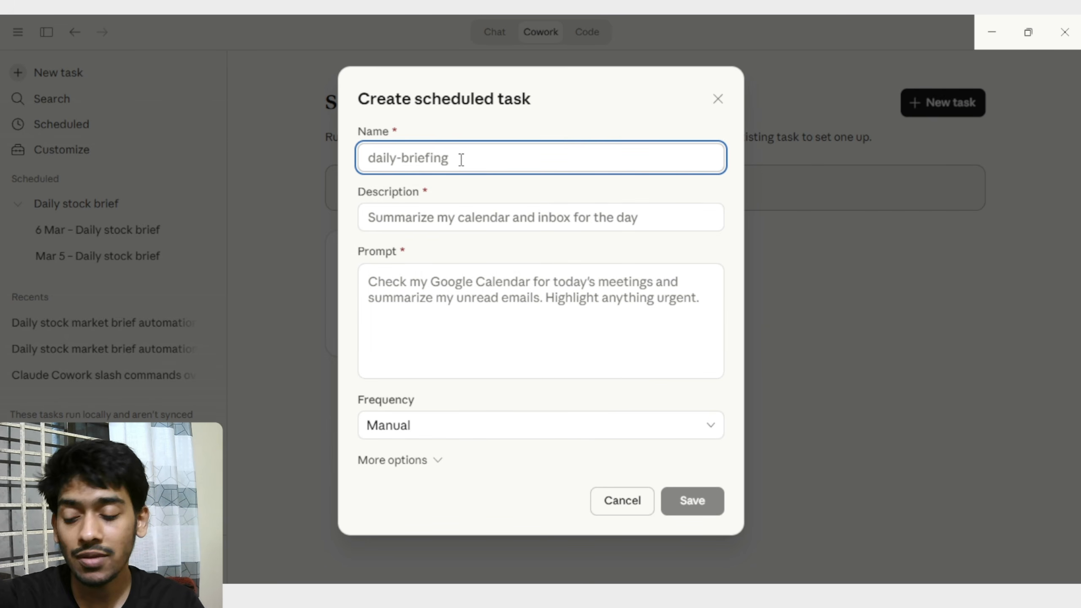
text(p)
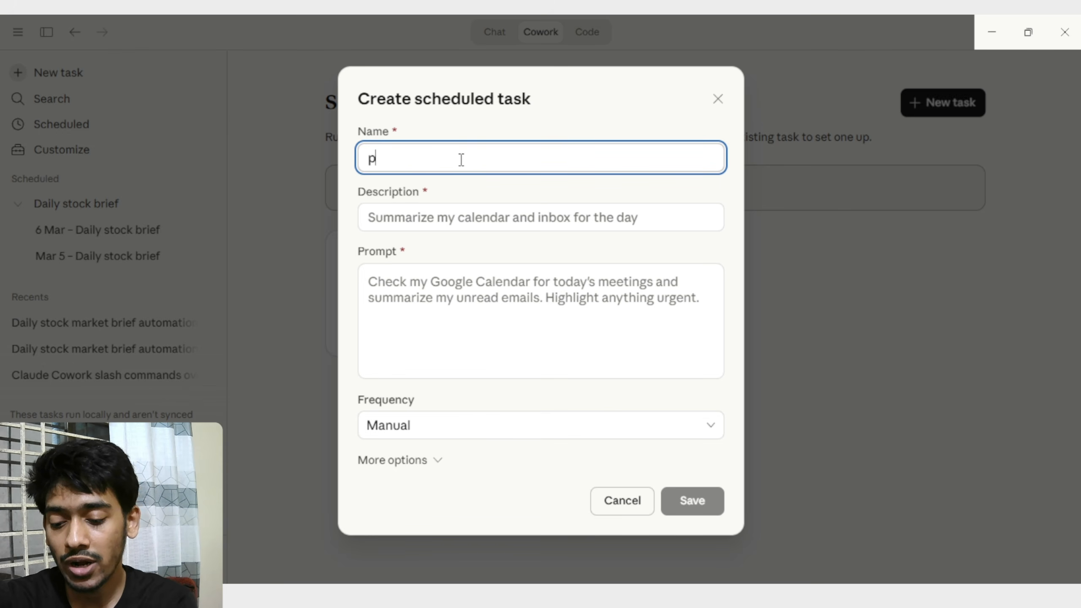
text(rice-d)
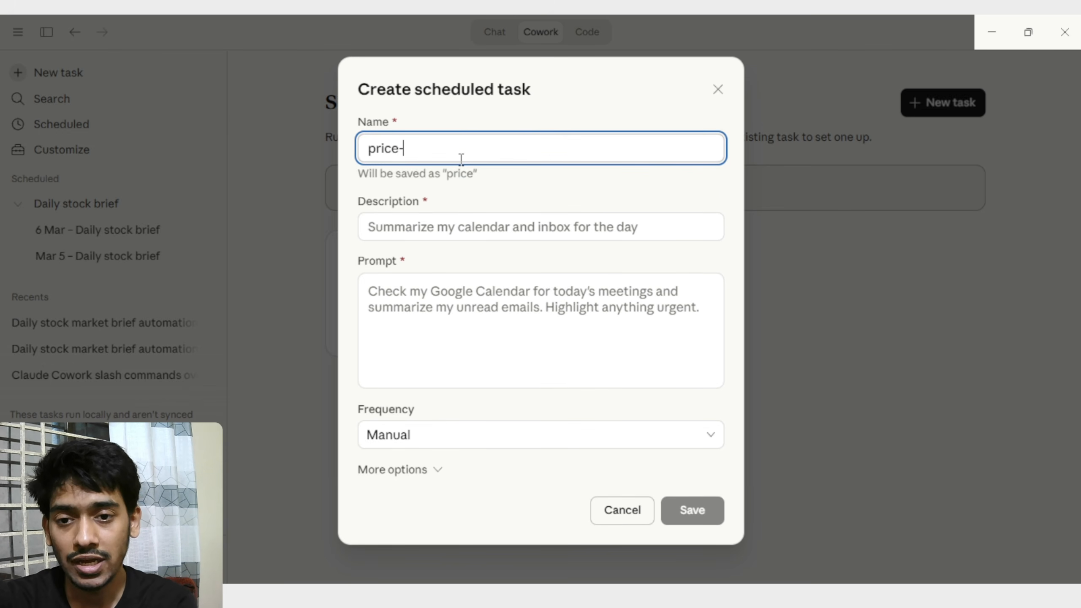
text(-down)
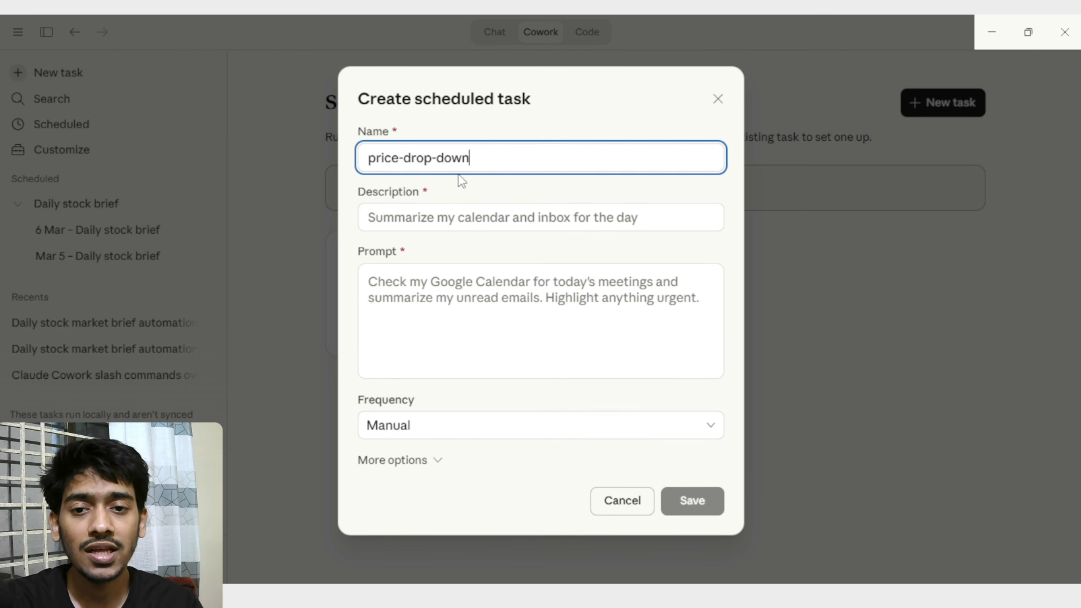
Set the task's description to "Monitor my wishlist products and alert me if price dropped".
click(458, 209)
text(Monitor my wishlist products and alert me if price dropped)
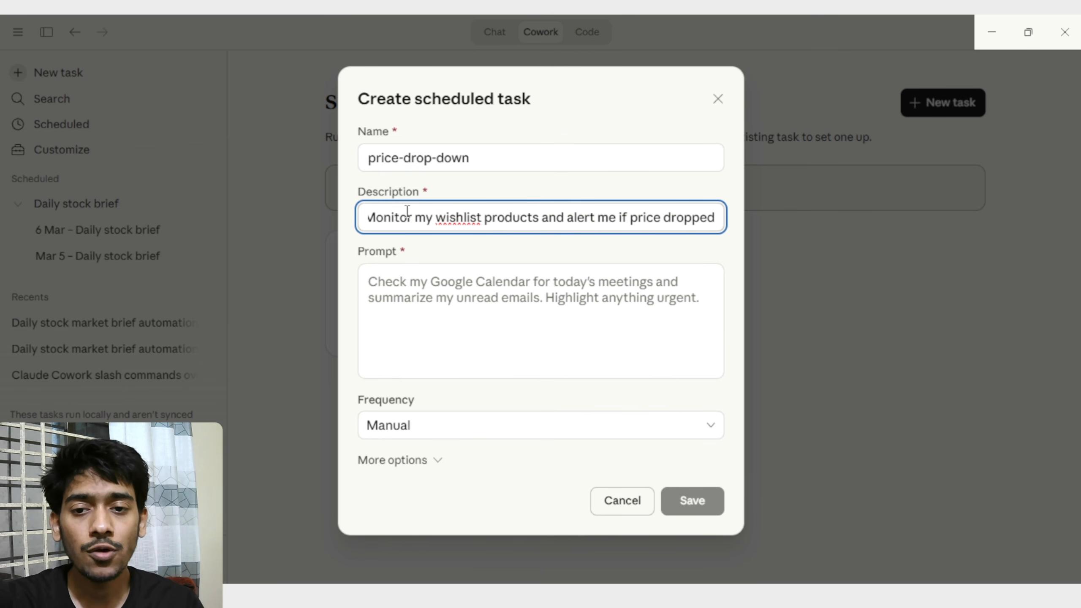
drag(411, 218, 717, 217)
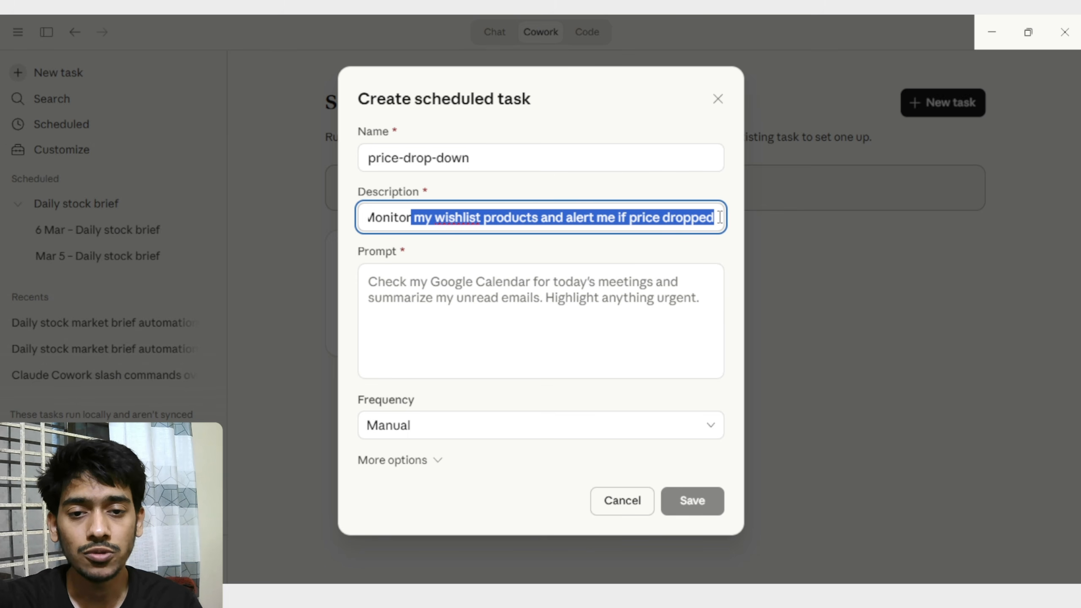
click(682, 217)
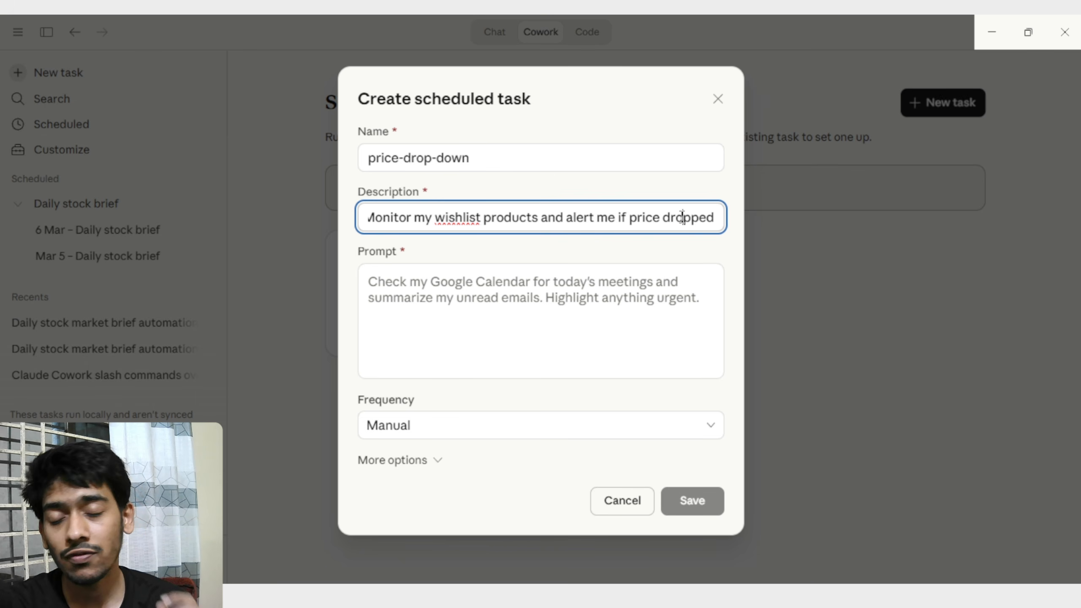
Paste the wishlist price-check prompt covering the Sony headphones, Logitech mouse and Samsung monitor into the task, and review its search instruction and product list.
click(533, 306)
text(I have a shopping wishlist. Search the web for the current prices of these products:  1. Sony WH-1000XM5 Headphones 2. Logitech MX Master 3S Mouse 3. Samsung 27" 4K Monitor (S27B800)  For each product: - Find the current best price on Amazon, or any major retailer - Compare it to the typical/original retail price - Tell me if it's a GOOD TIME TO BUY or WAIT FOR BETTER DEAL  Then save a file called "Price Alert - [today's date].md" to C:\Users\MSI\Desktop with:  - Product name - Current best price found - Where to buy (store name + link) - Buy now or wait? (with a one-line reason)  End with a "Best Deal Today" section highlighting the single best purchase opportunity.)
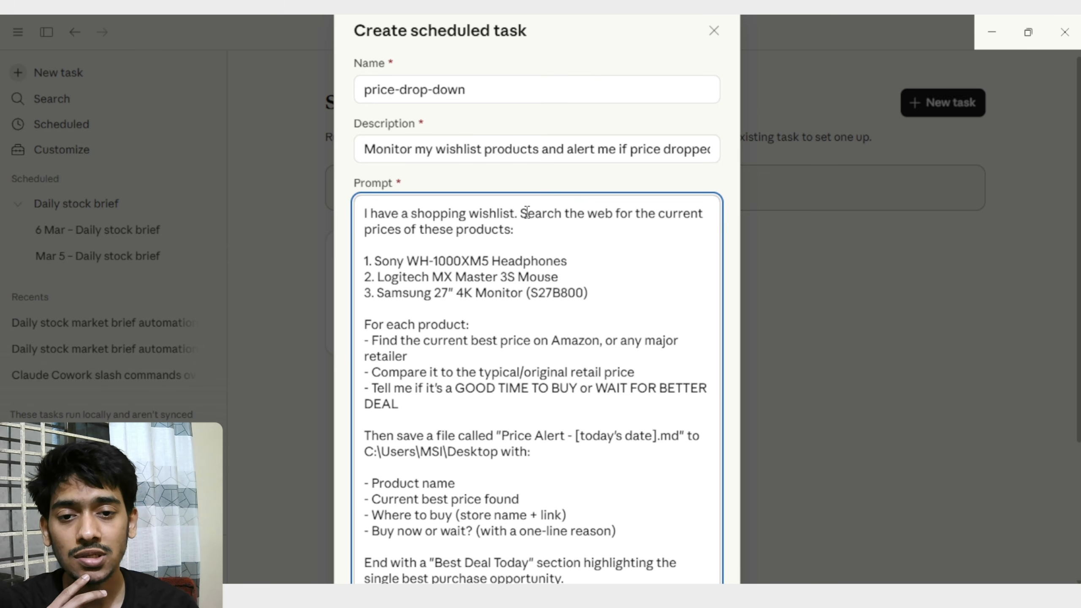
drag(520, 213, 566, 226)
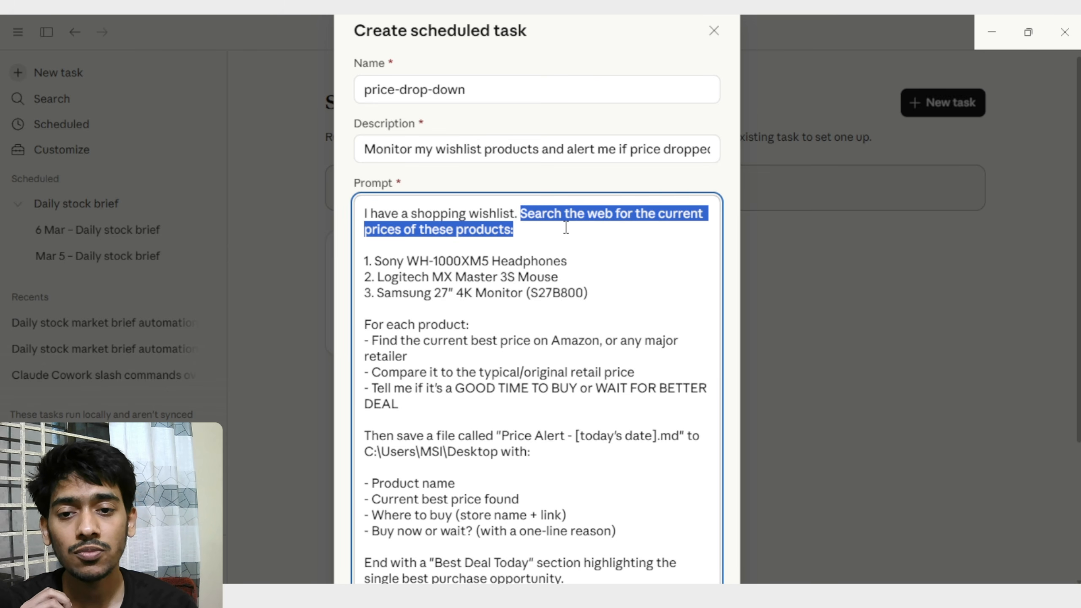
click(569, 237)
scroll(408, 241, down, 2)
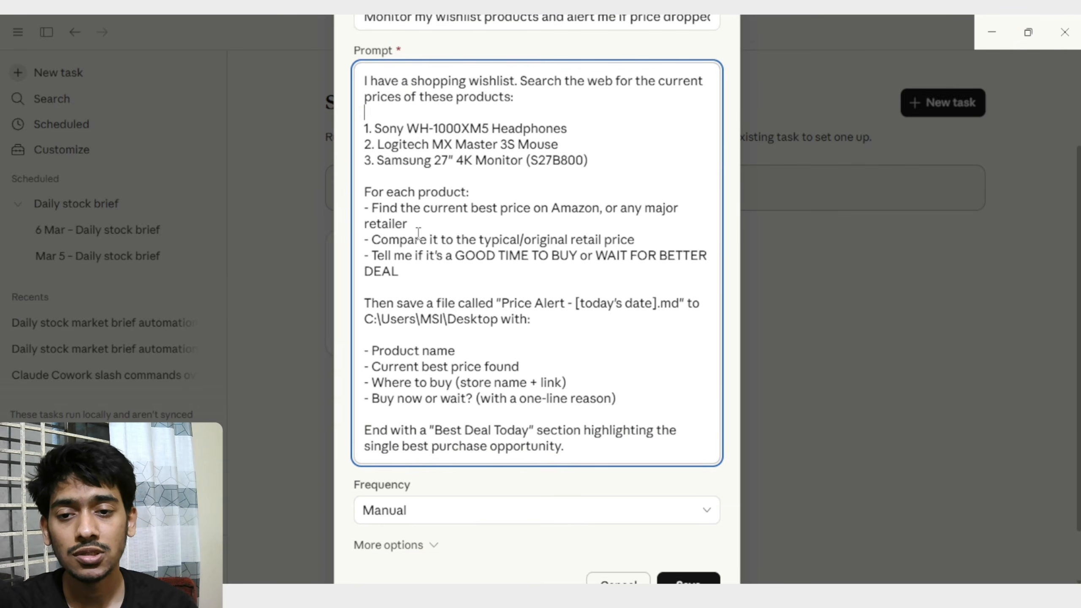
scroll(408, 241, up, 2)
drag(364, 261, 572, 256)
click(618, 257)
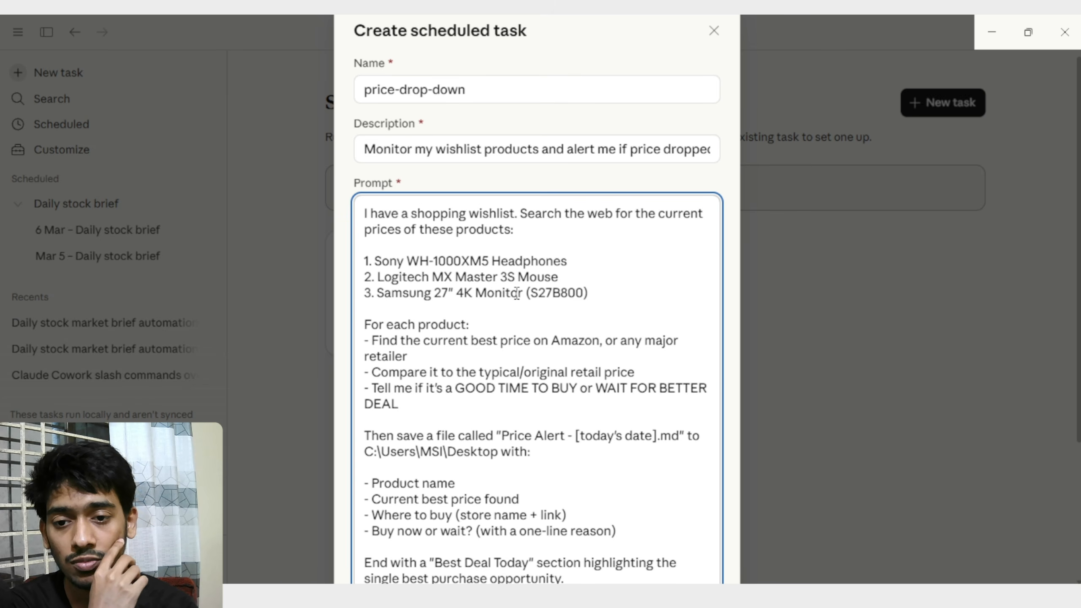
Examine the prompt's per-product instructions on retailers, the comparison with the original retail price, and the buy-or-wait verdict.
scroll(517, 292, down, 1)
scroll(517, 292, down, 3)
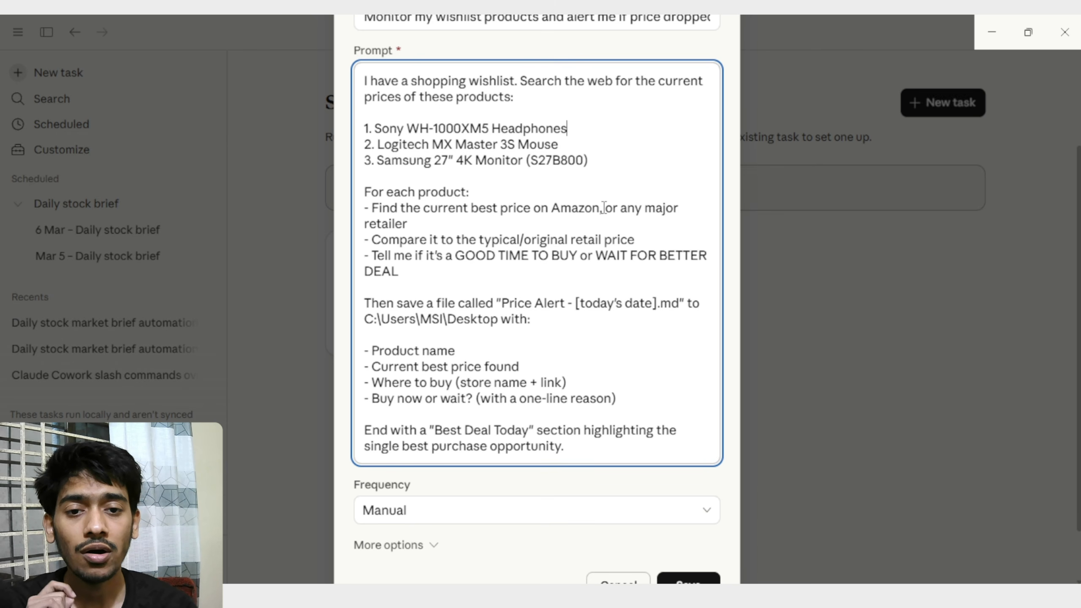
drag(604, 208, 496, 230)
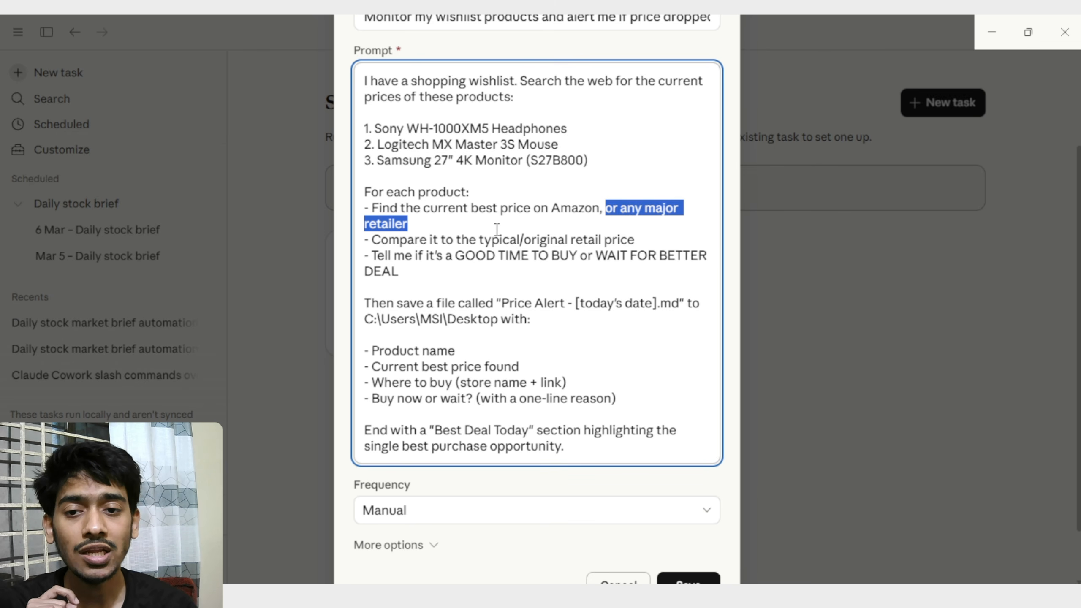
click(468, 228)
drag(381, 239, 642, 237)
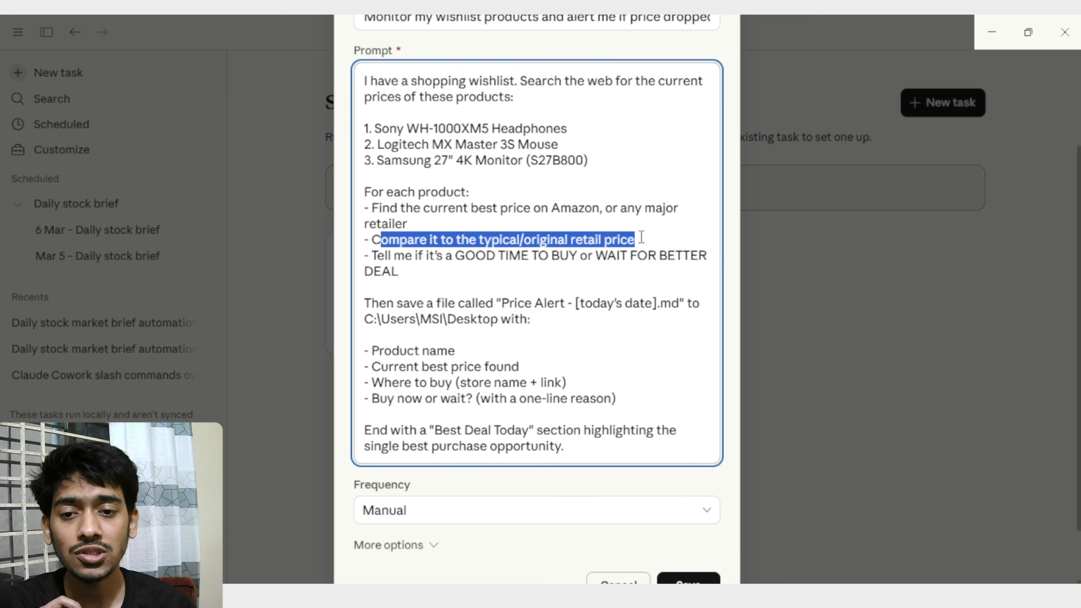
click(455, 272)
drag(371, 256, 621, 270)
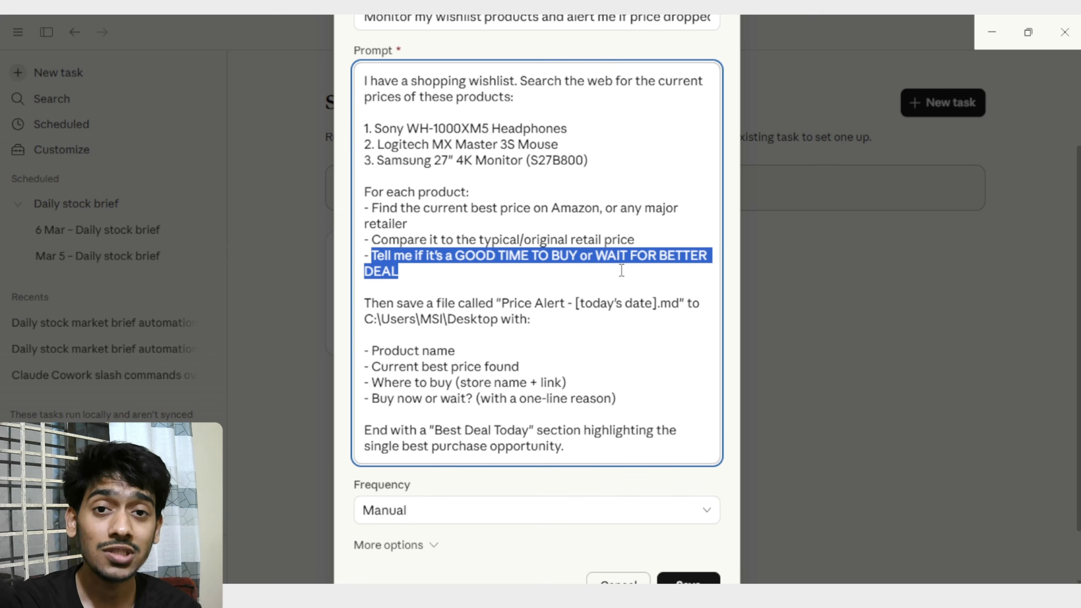
click(498, 285)
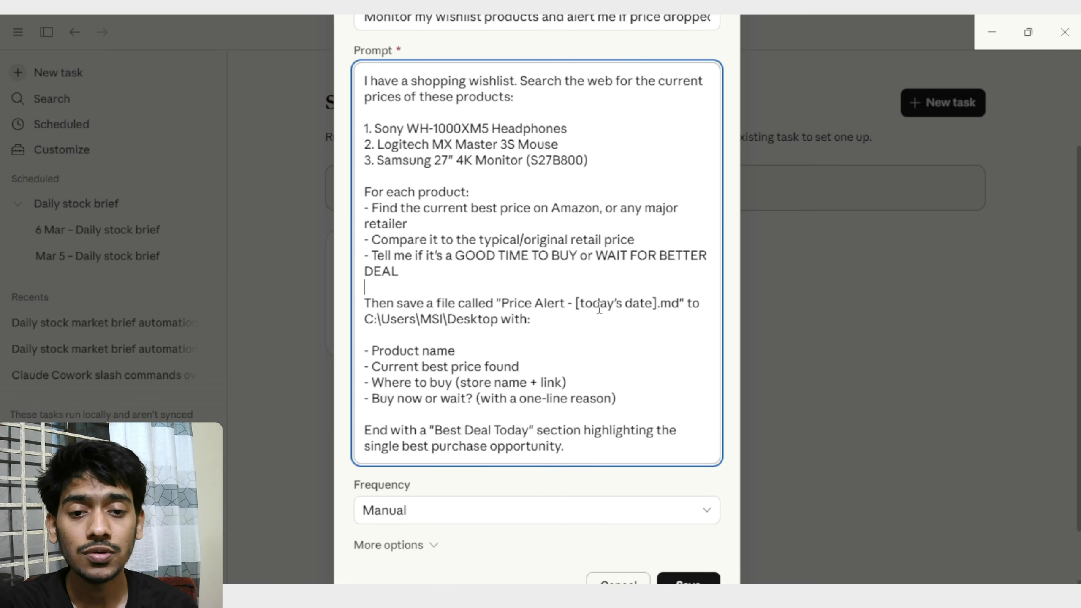
Change the Price Alert file's extension in the prompt to pdf.
drag(680, 303, 660, 303)
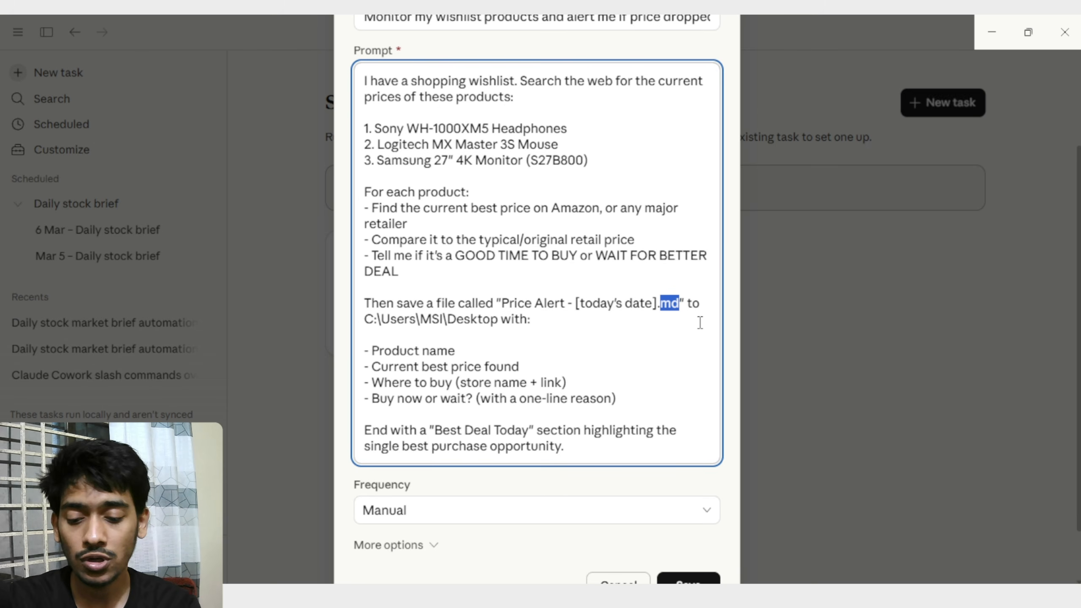
key(BackSpace)
text(pdf)
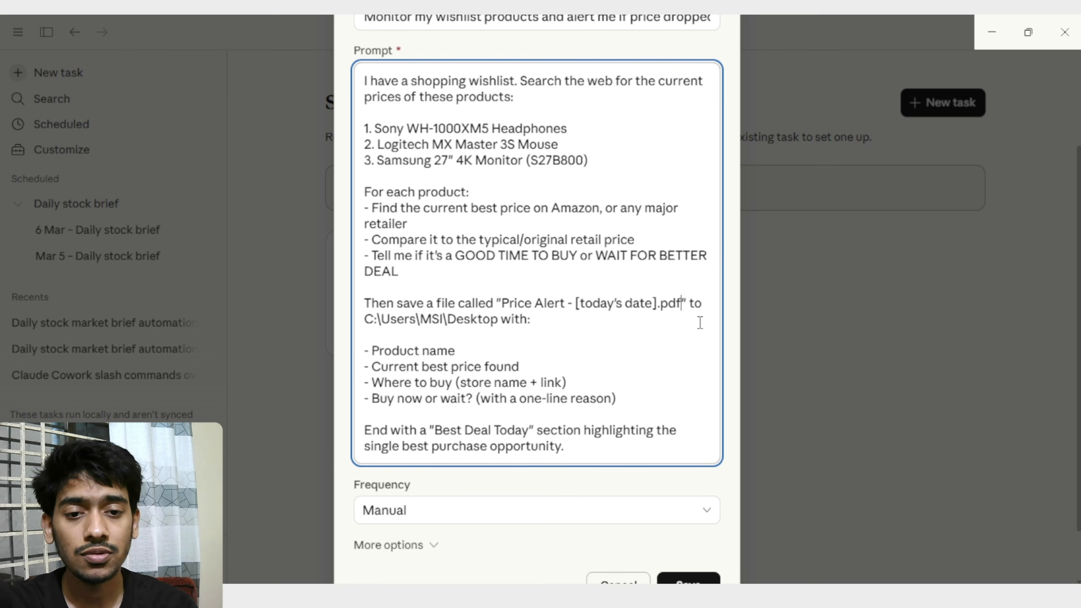
Replace the save path after the Price Alert file name in the prompt with "the selected folder with the".
drag(531, 320, 369, 318)
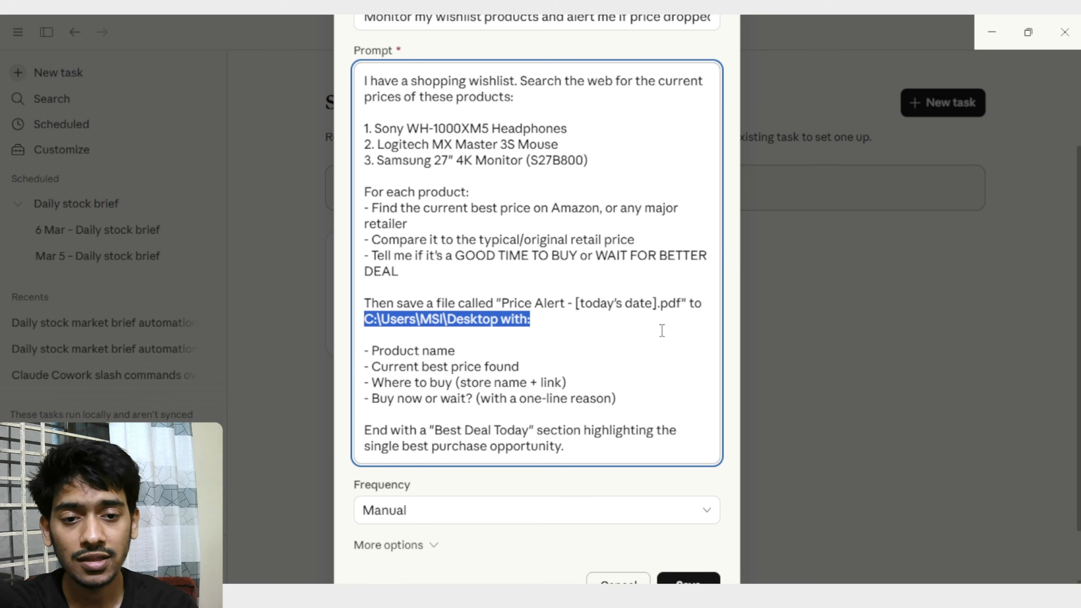
key(BackSpace)
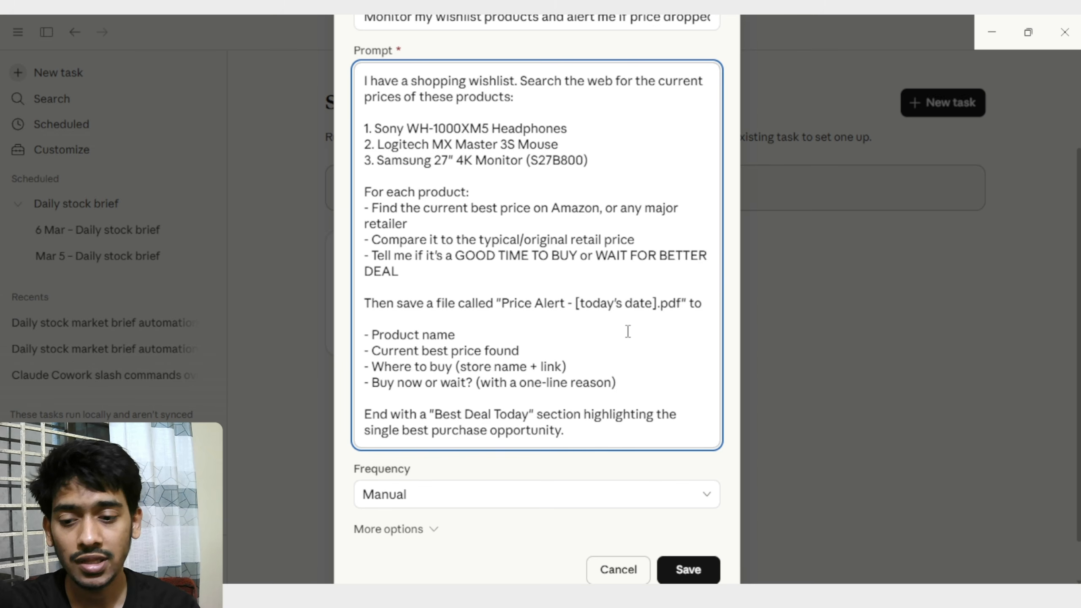
text(the sel)
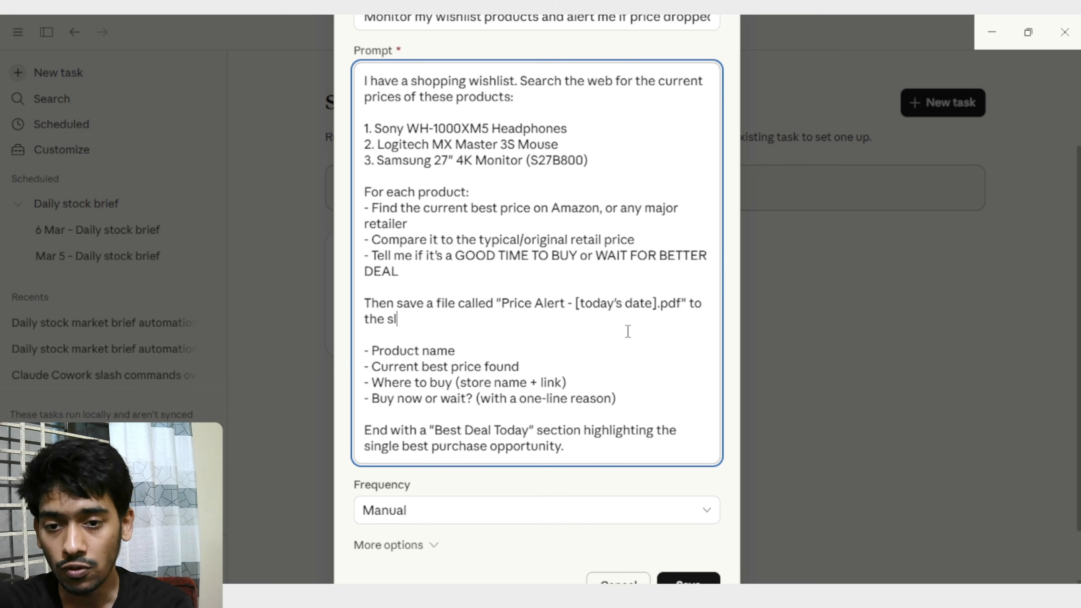
text(ected folder with the)
Set the task's frequency to Daily, keeping the run time at 09:00 AM.
scroll(453, 241, down, 2)
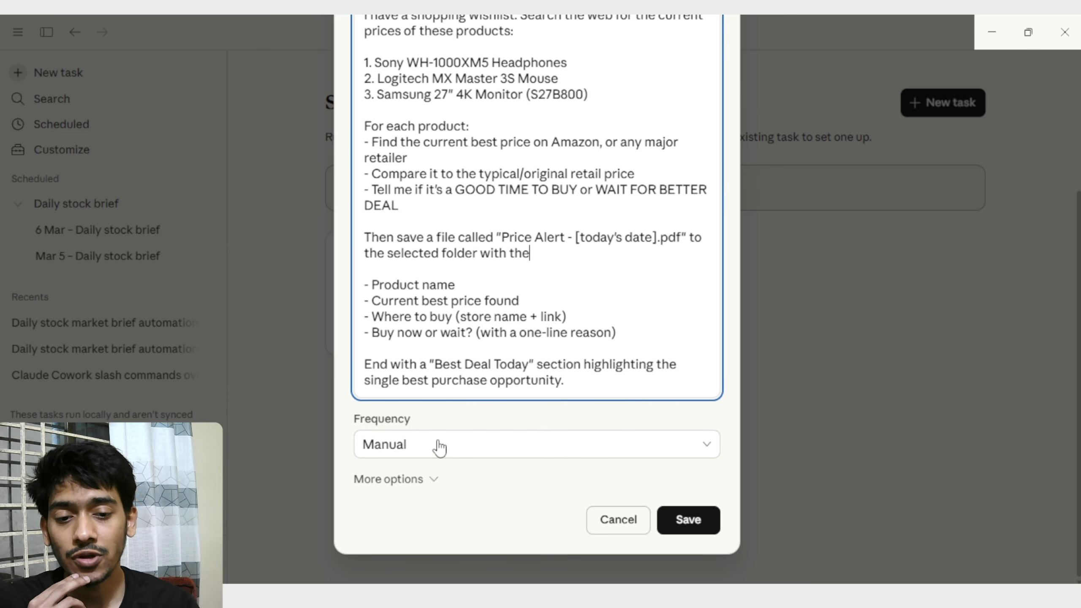
click(474, 447)
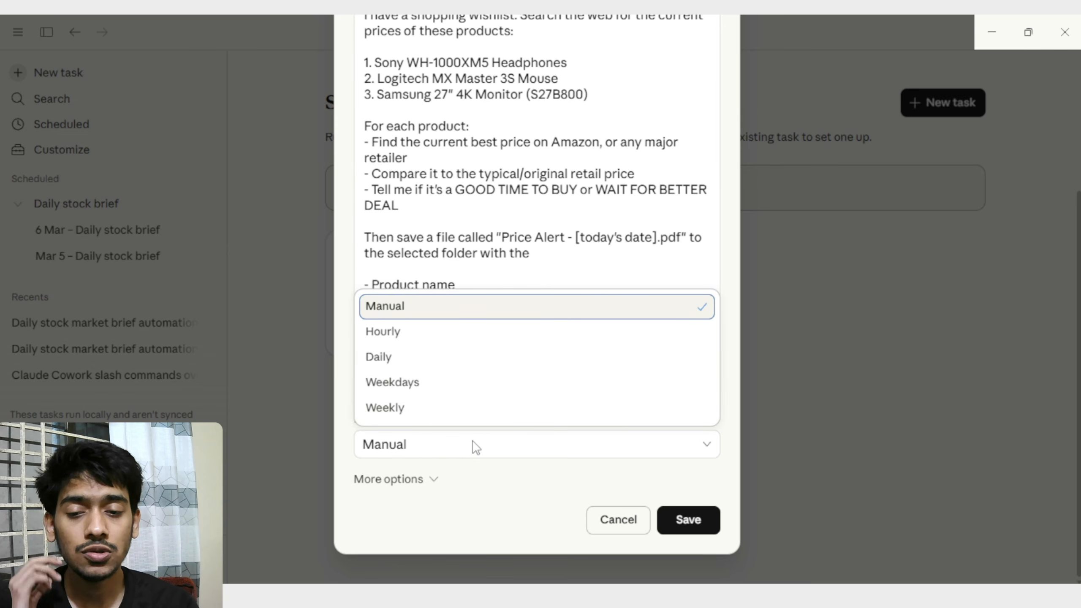
click(440, 369)
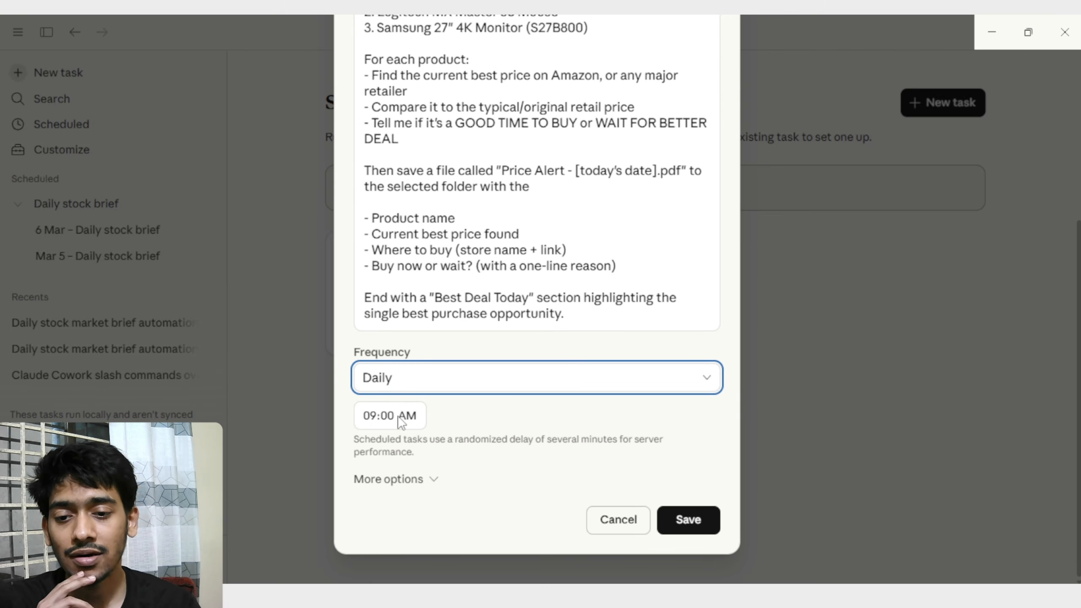
click(376, 419)
click(409, 417)
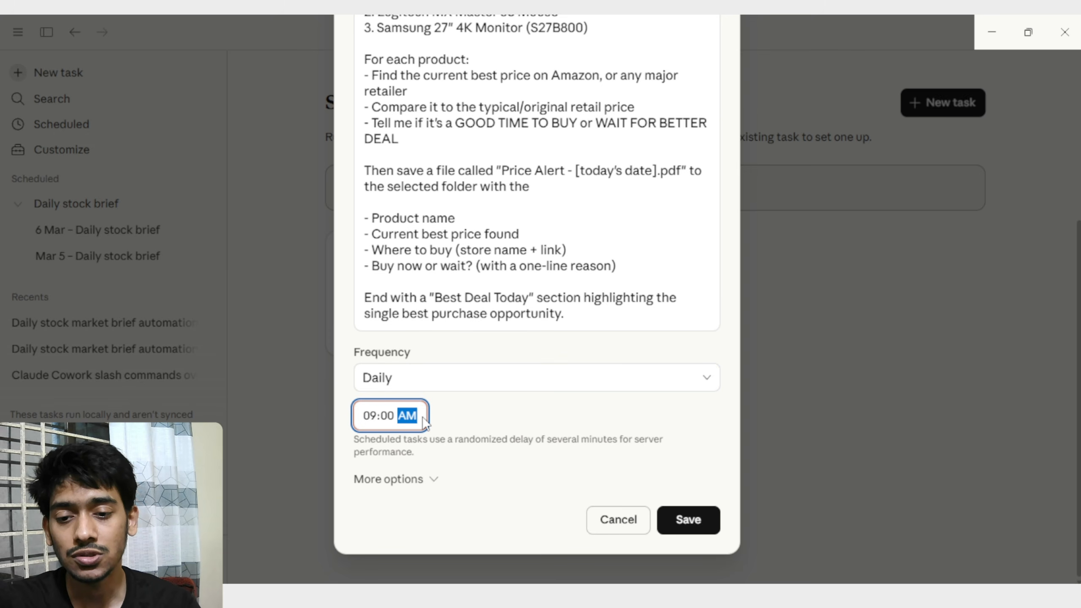
click(460, 409)
Expand the task's additional options and set its model to Claude Sonnet 4.6.
click(409, 479)
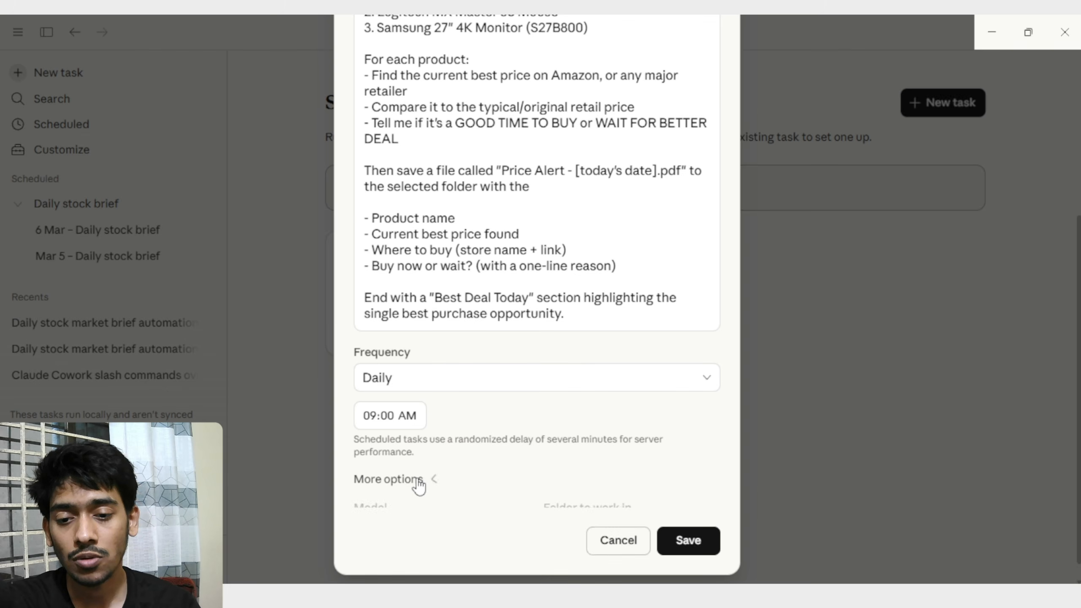
click(430, 472)
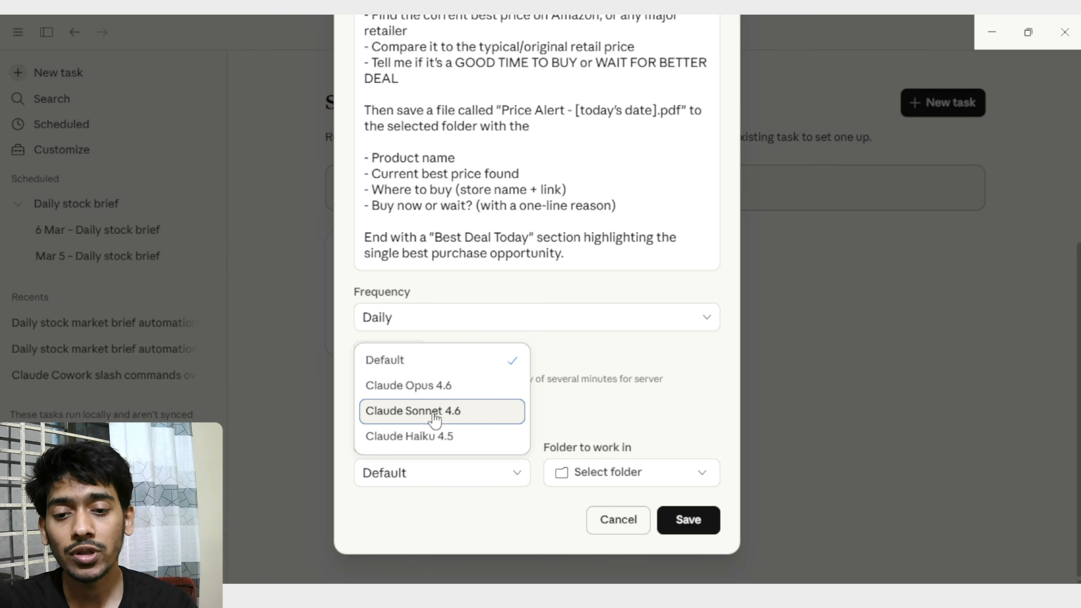
click(463, 422)
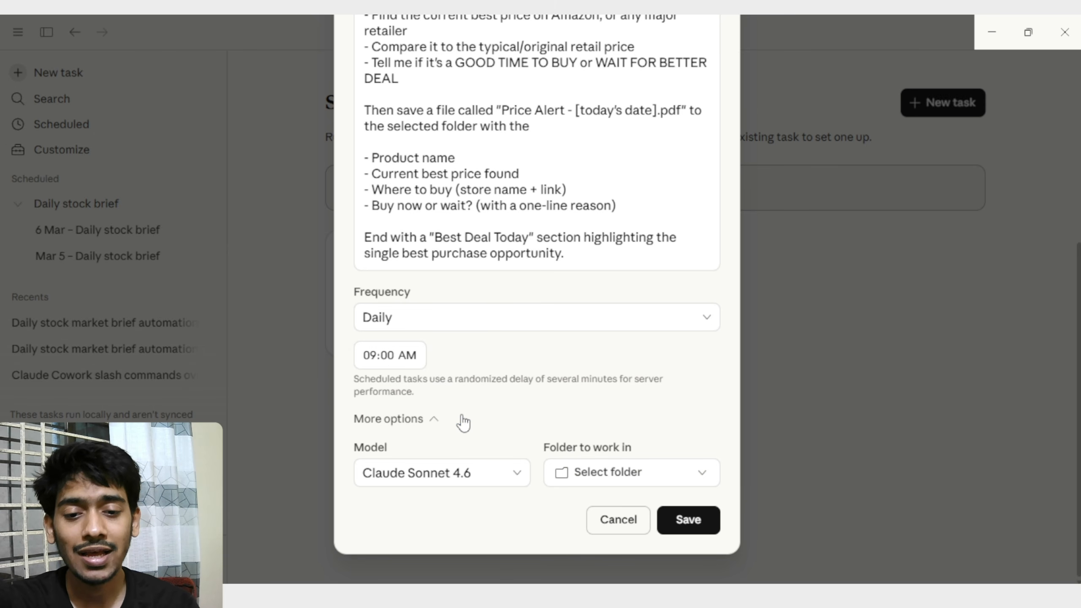
Create a folder named "price drop down analysis" in the MSI user folder and choose it as the task's working folder.
click(597, 476)
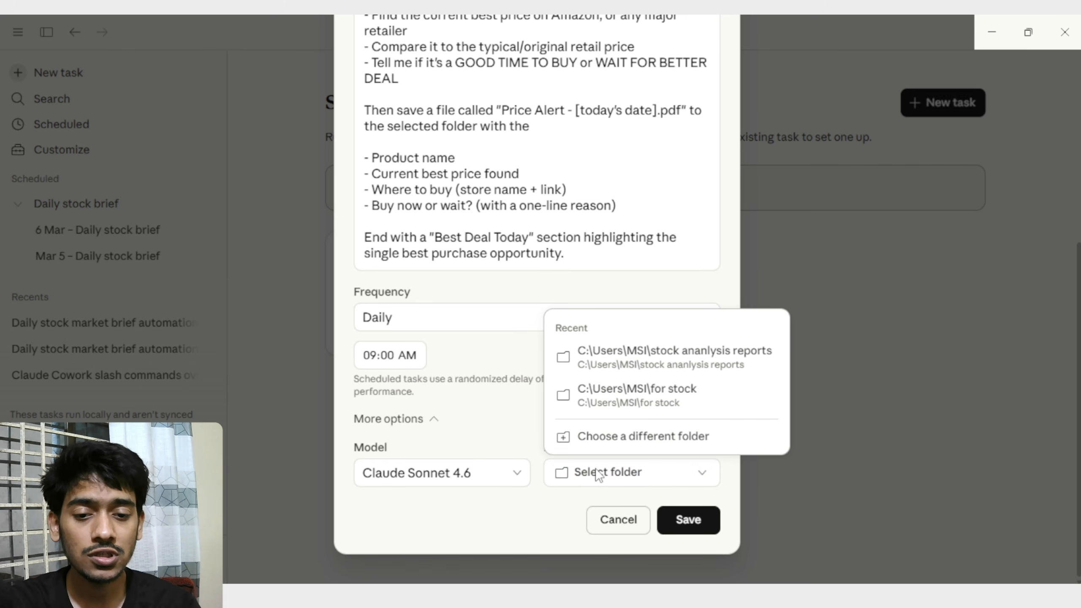
click(593, 437)
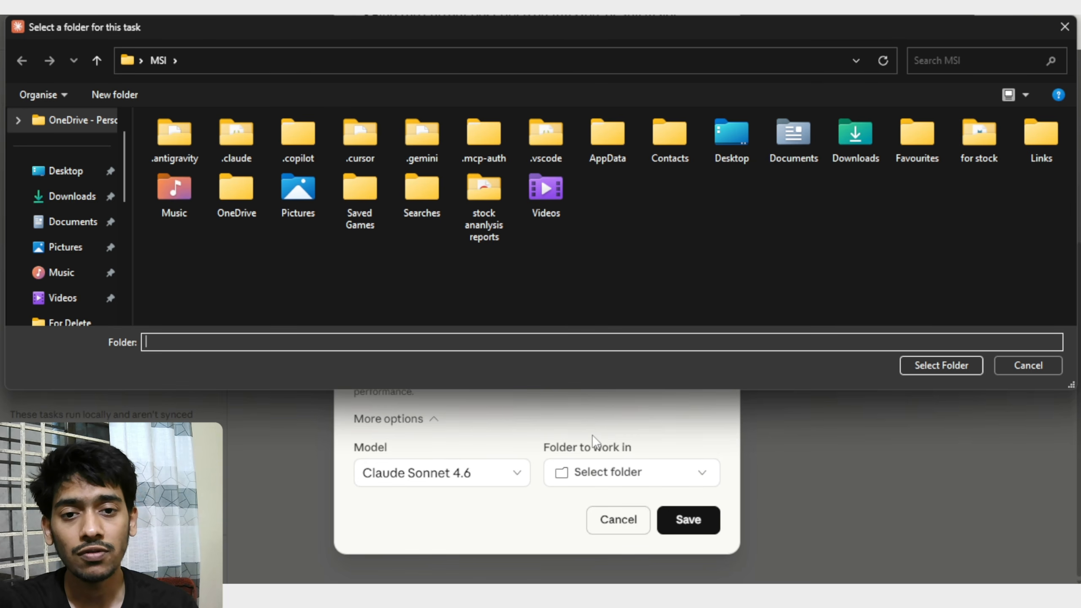
right_click(728, 214)
mouse_move(766, 441)
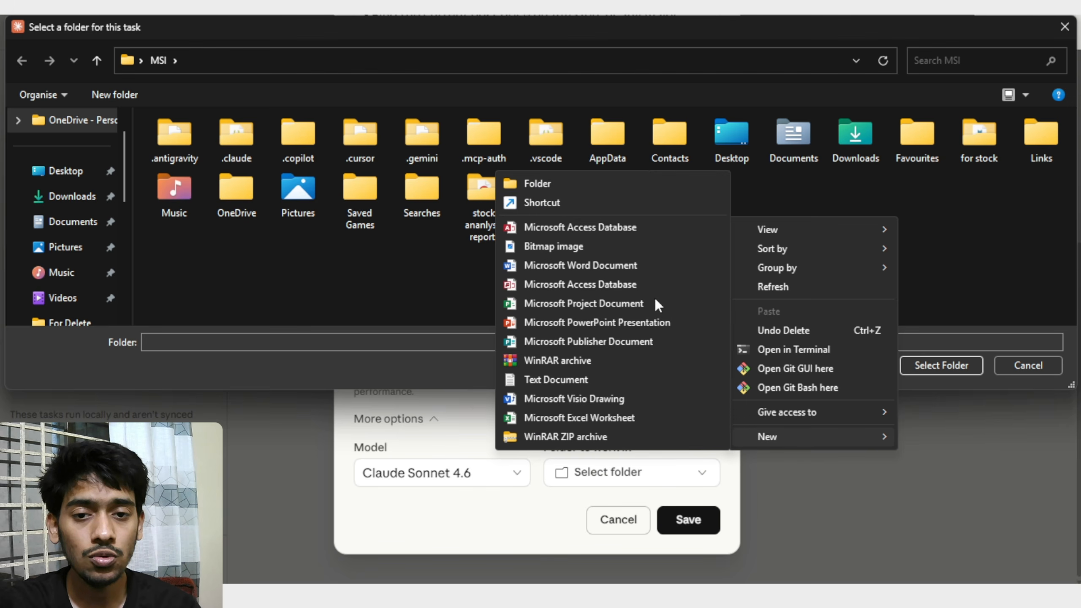
click(573, 187)
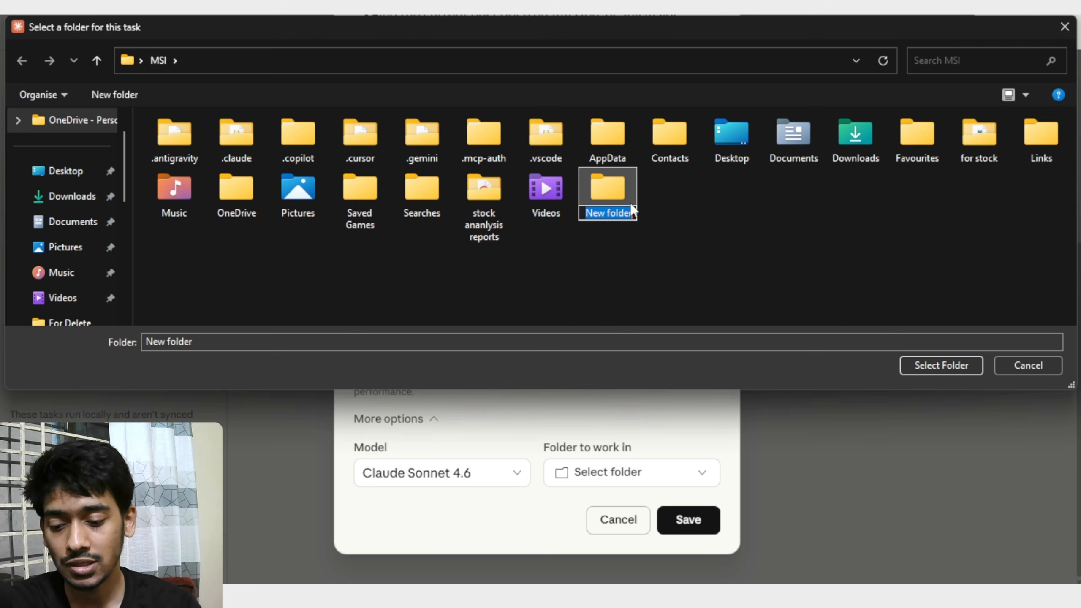
text(price)
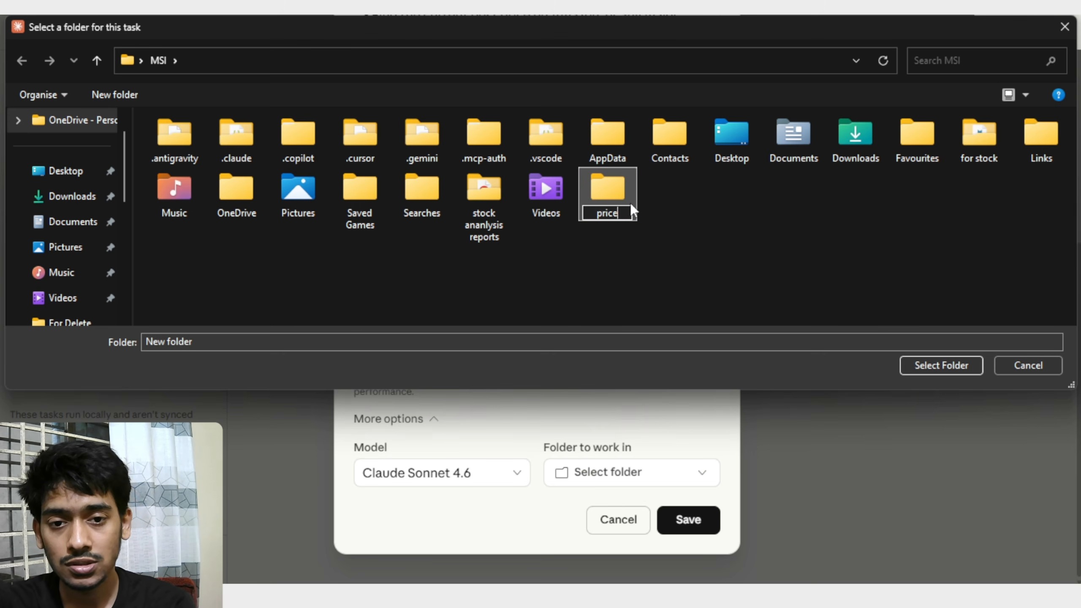
text( drop )
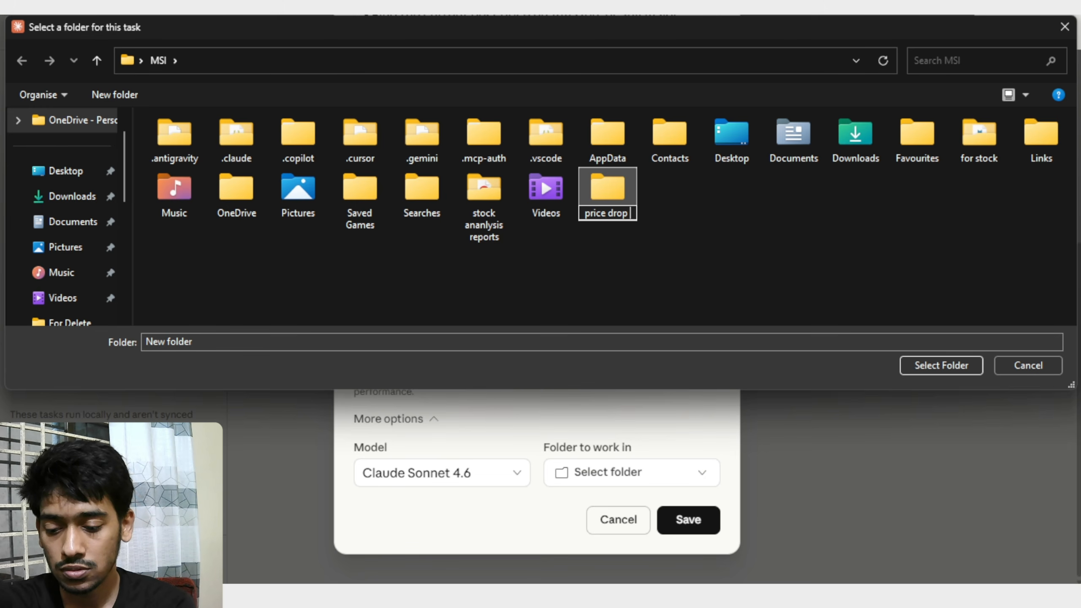
text(down ana)
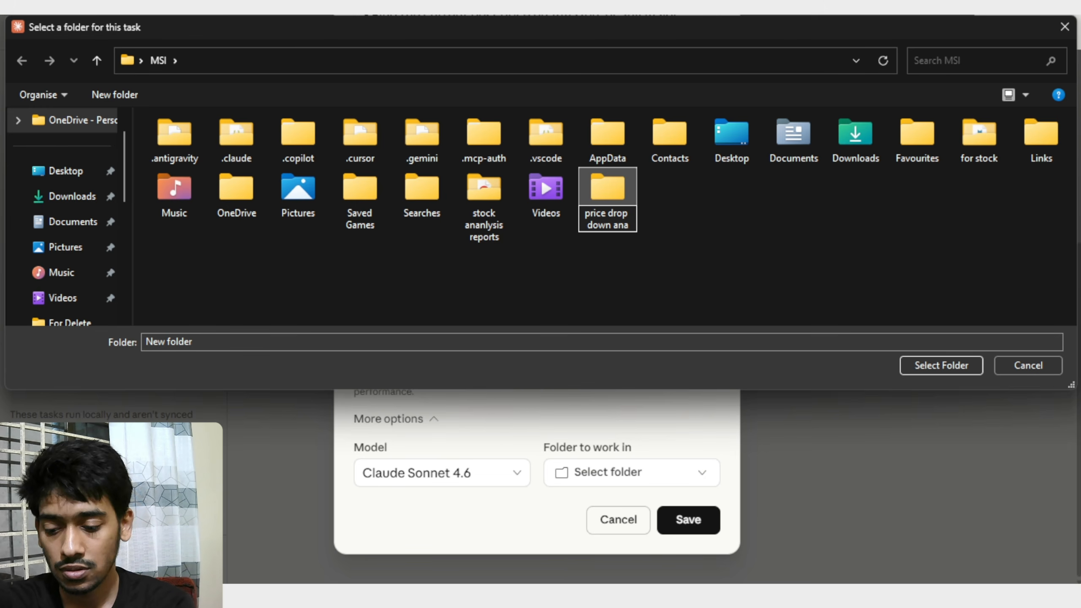
text(lysis)
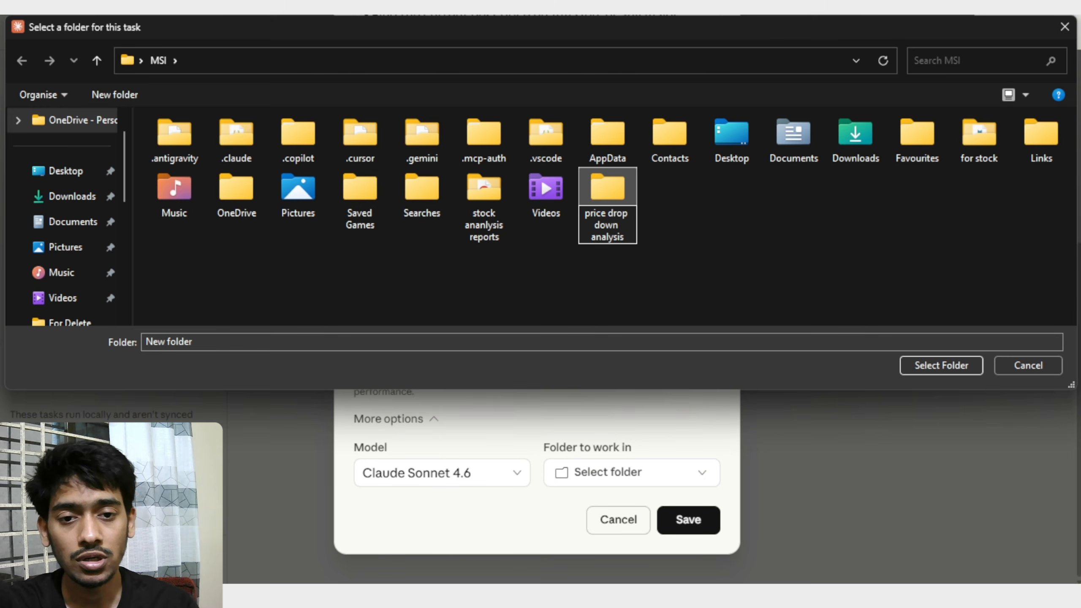
key(Return)
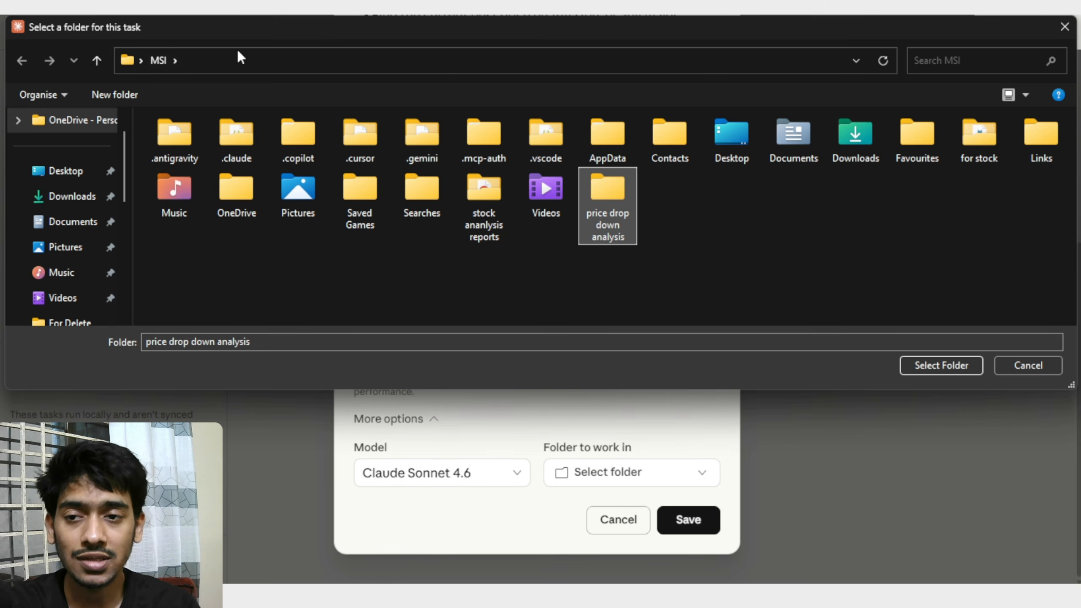
click(227, 58)
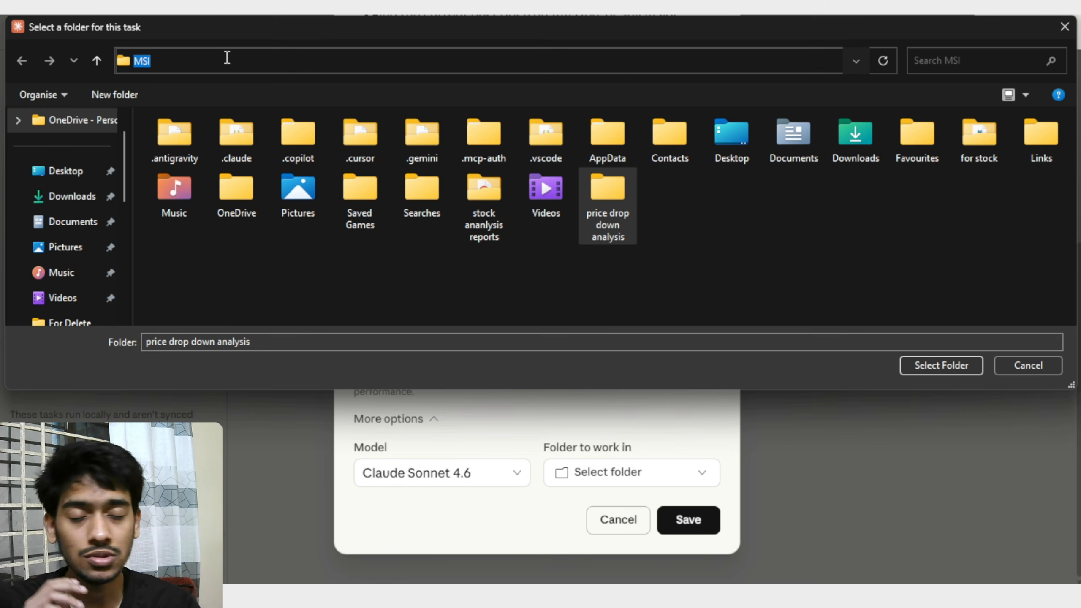
click(229, 62)
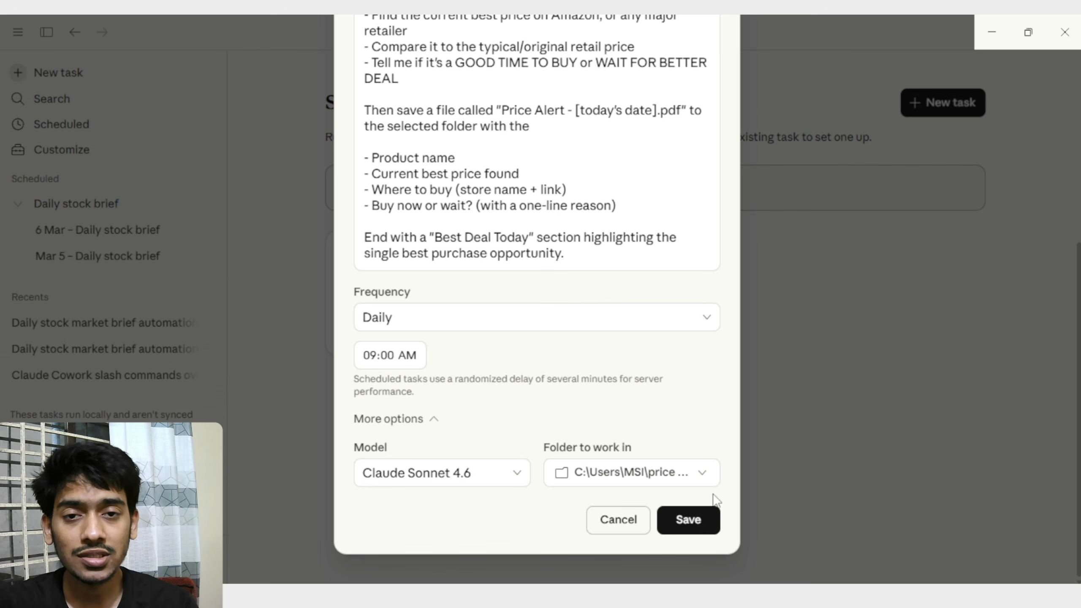
Check the selected working folder and the completed task form, and save the scheduled task.
click(703, 482)
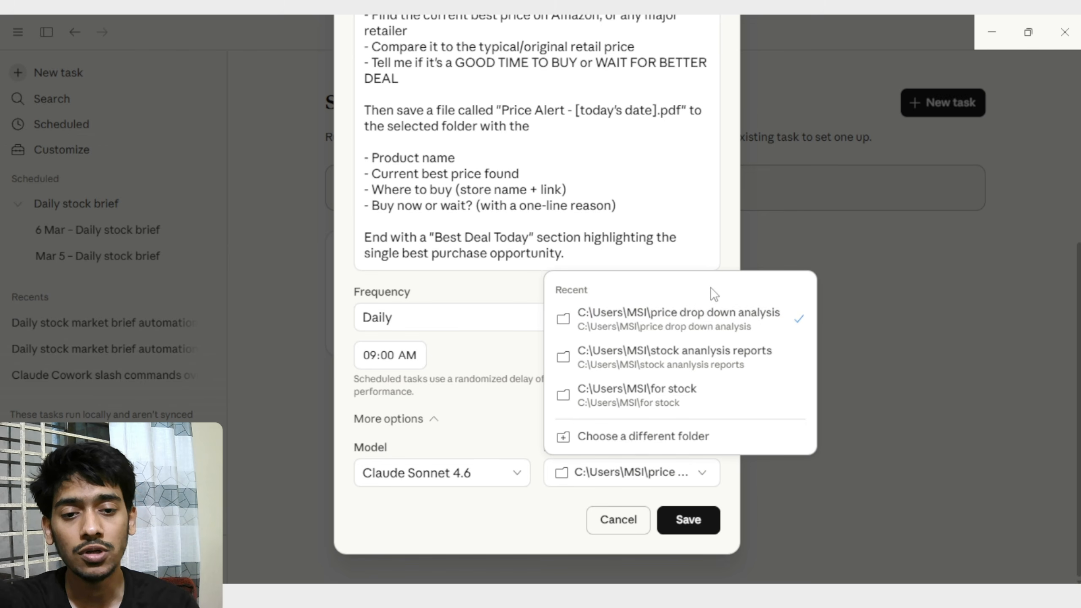
click(712, 250)
scroll(724, 286, up, 8)
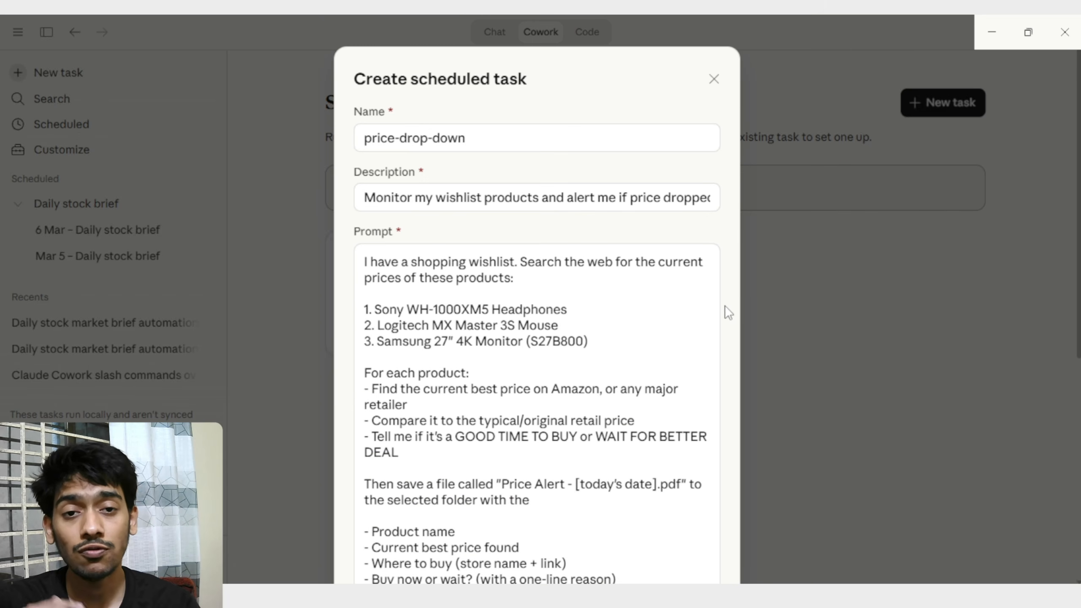
scroll(724, 306, down, 8)
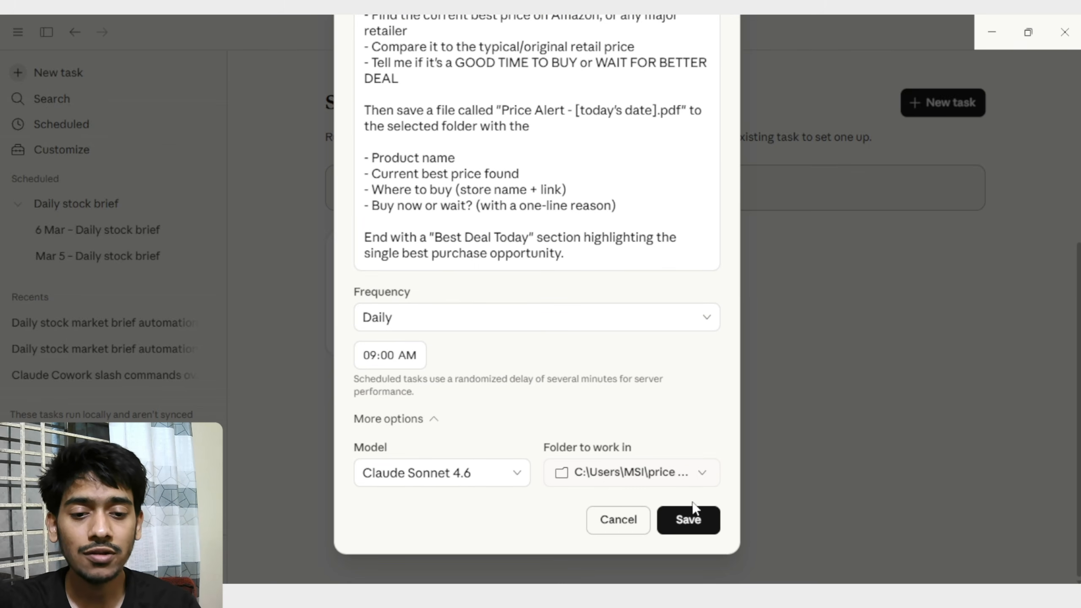
click(693, 522)
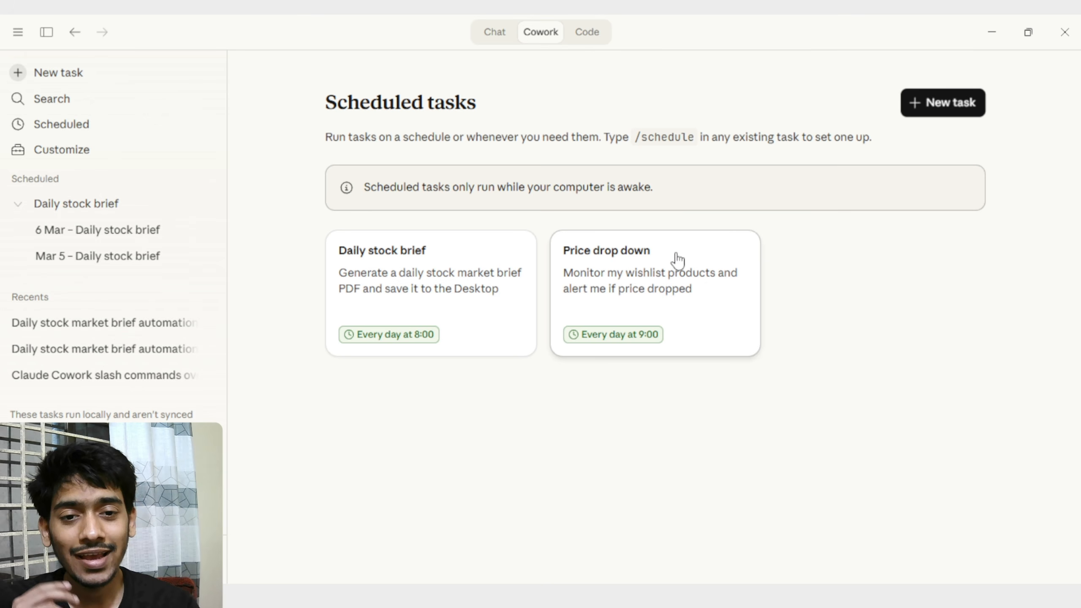
Open the Price drop down task, run it immediately, and view that run's output.
click(678, 332)
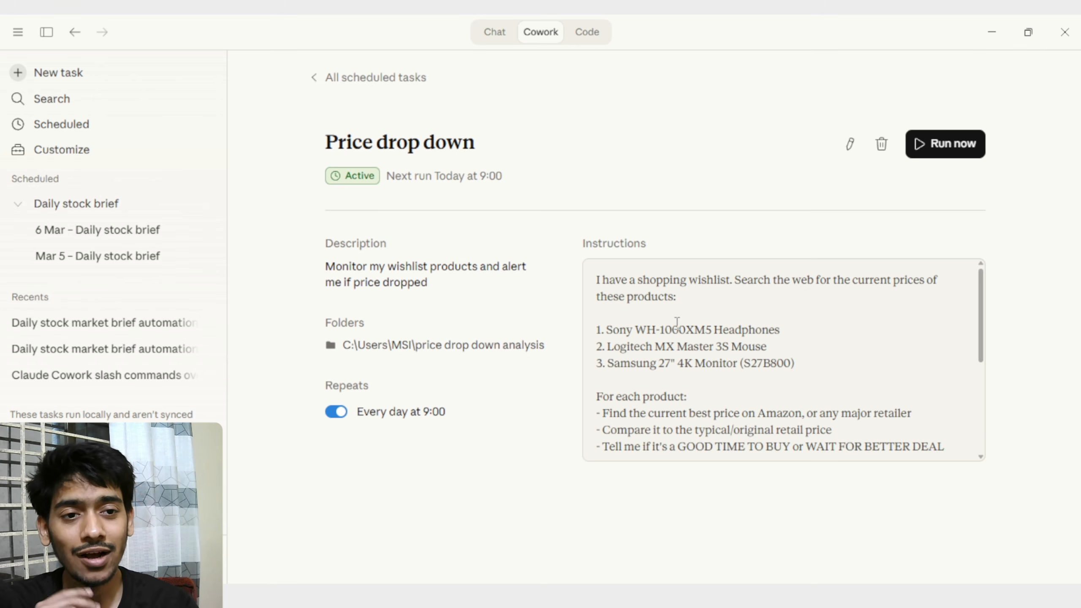
click(945, 161)
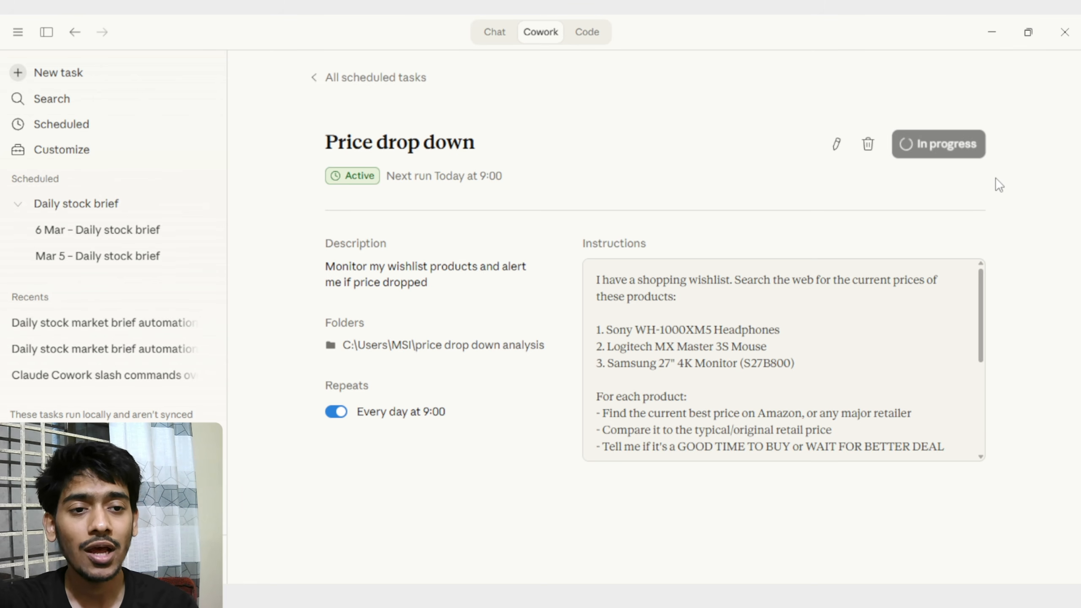
click(1024, 88)
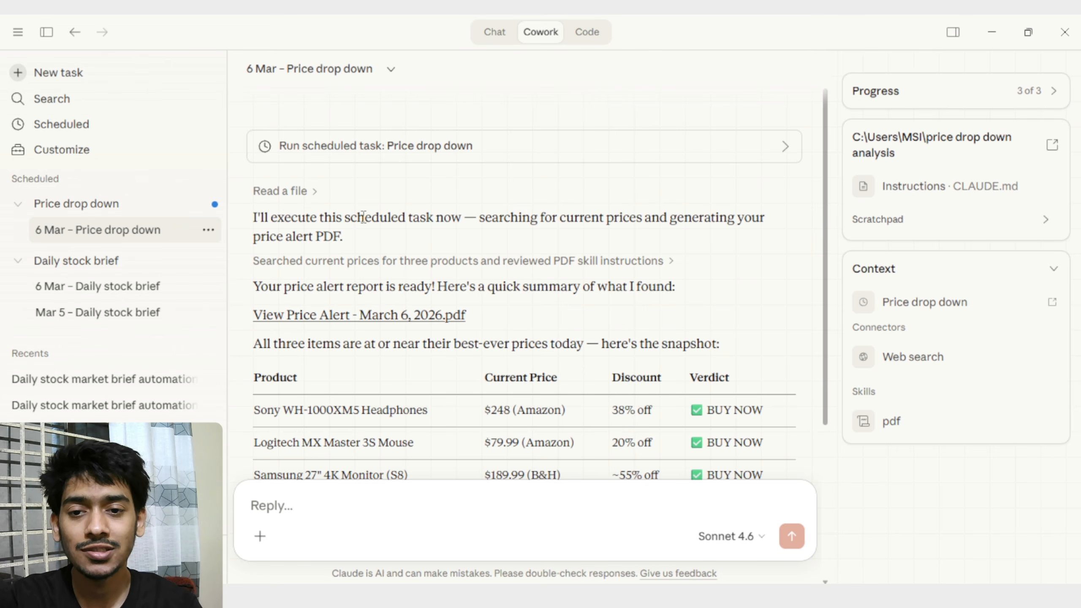
Review the run's price summary, show the Price Alert - March 6, 2026 PDF in its folder, and open it in Chrome.
scroll(472, 221, down, 3)
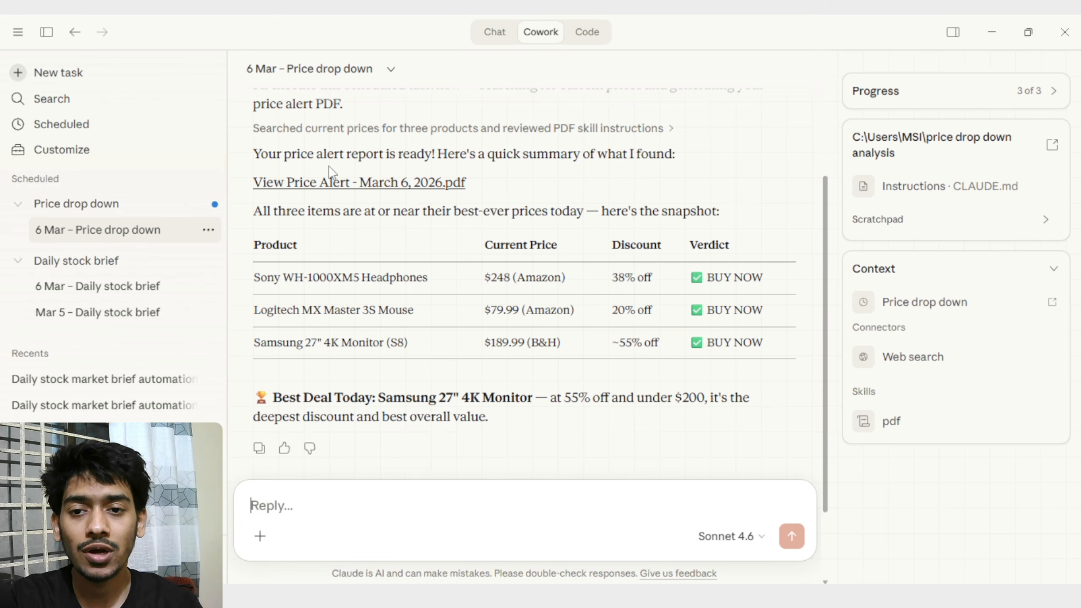
click(425, 186)
click(850, 79)
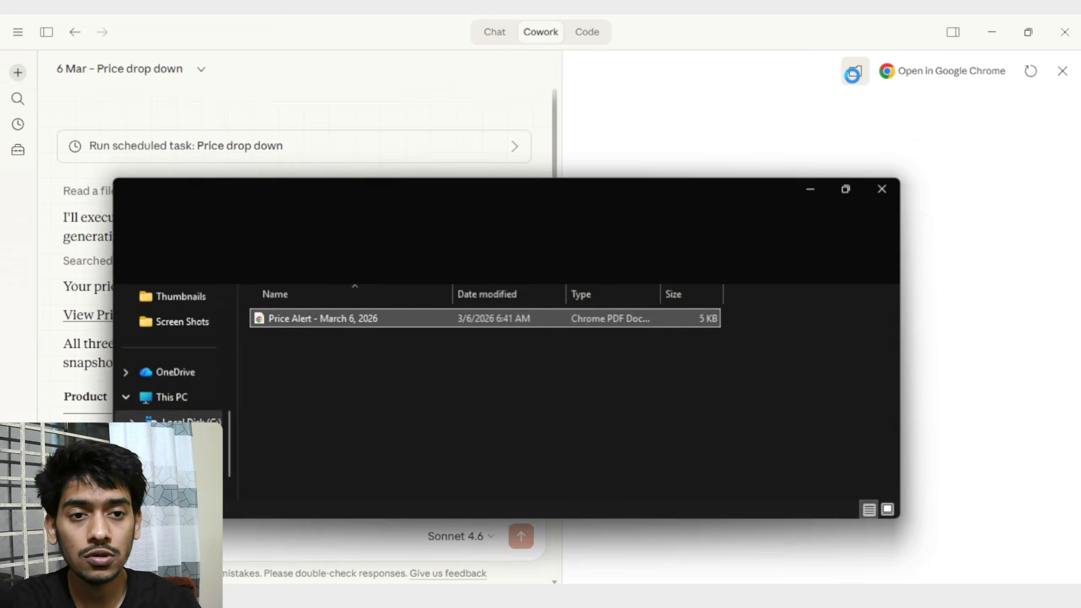
double_click(372, 150)
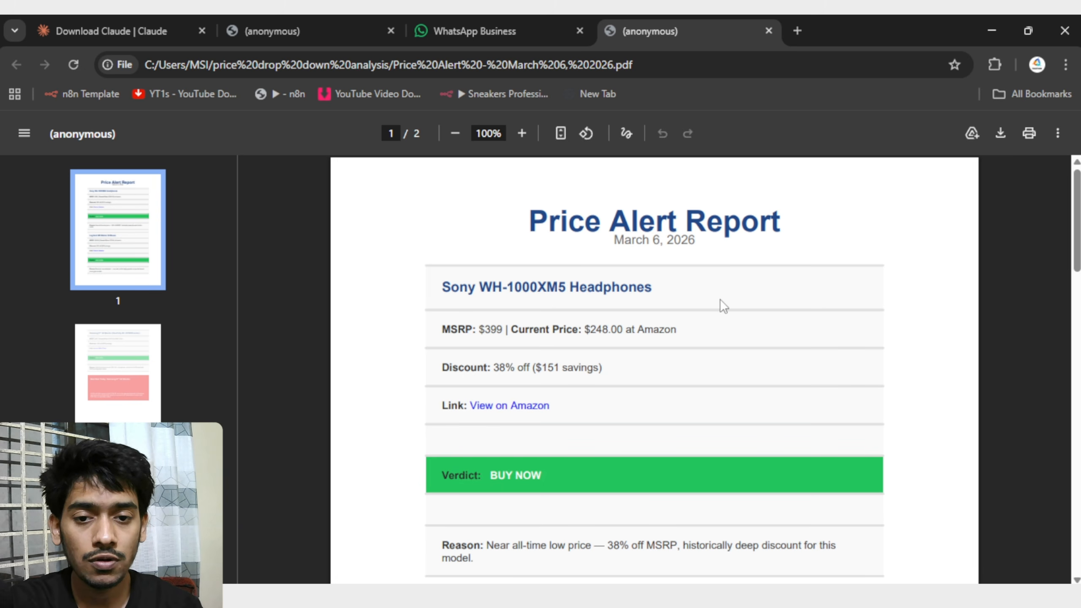
Read the Sony WH-1000XM5 Headphones entry enlarged, follow its Amazon link, and return to the report.
ctrl+scroll(720, 302, up, 3)
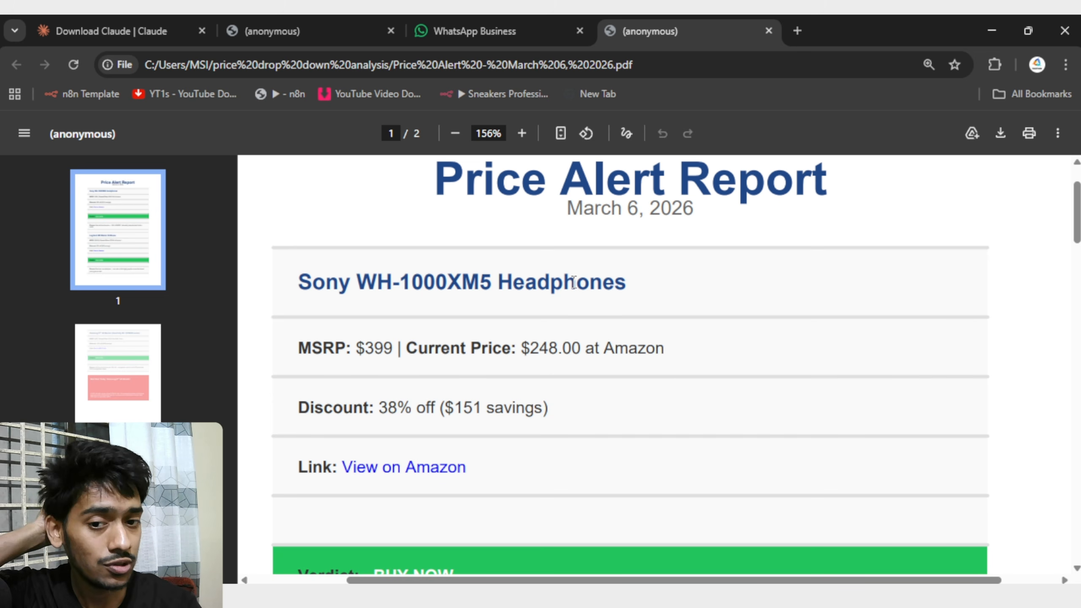
scroll(574, 283, down, 3)
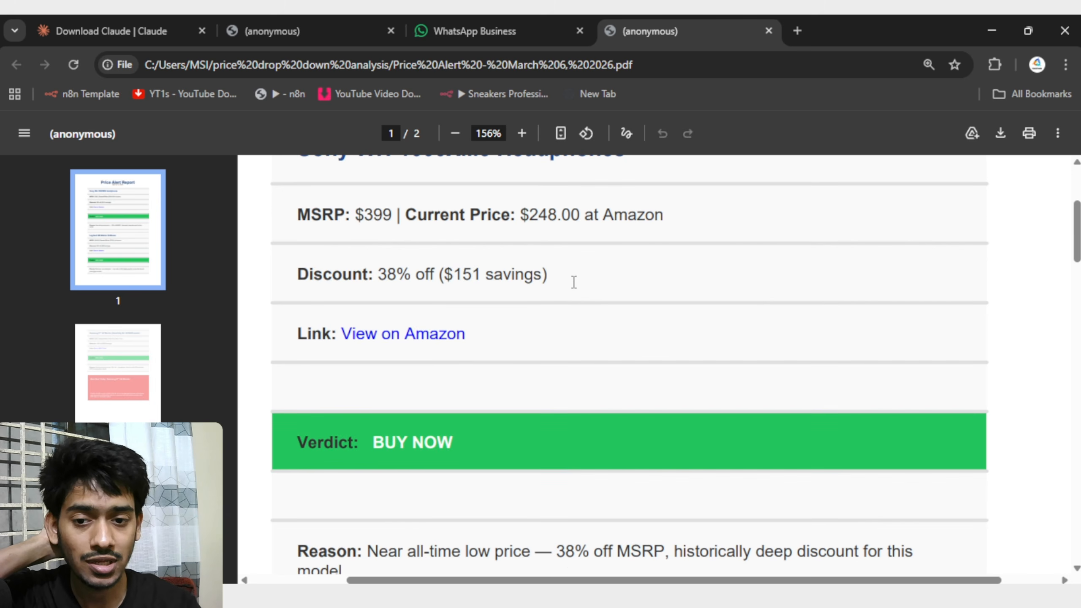
click(410, 337)
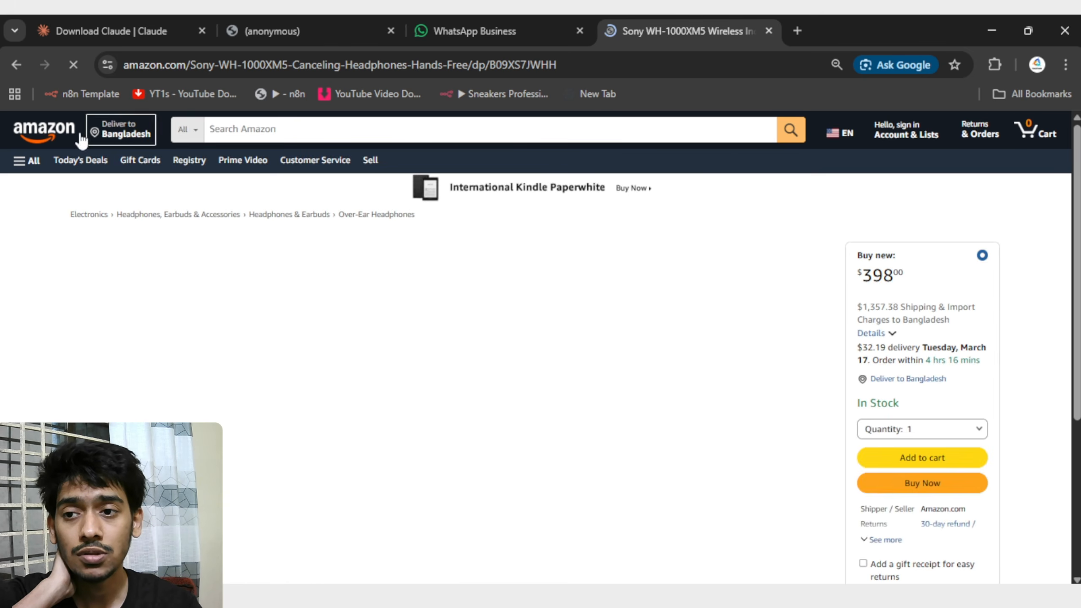
click(18, 64)
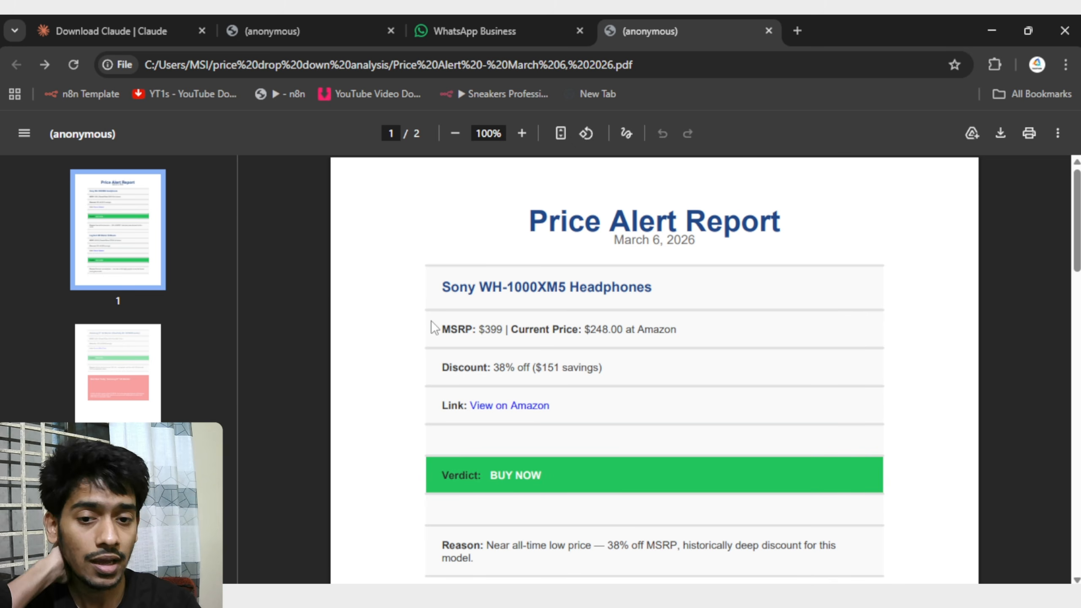
Examine the discount, savings and current price given for the Sony WH-1000XM5 Headphones in the report.
drag(489, 369, 536, 372)
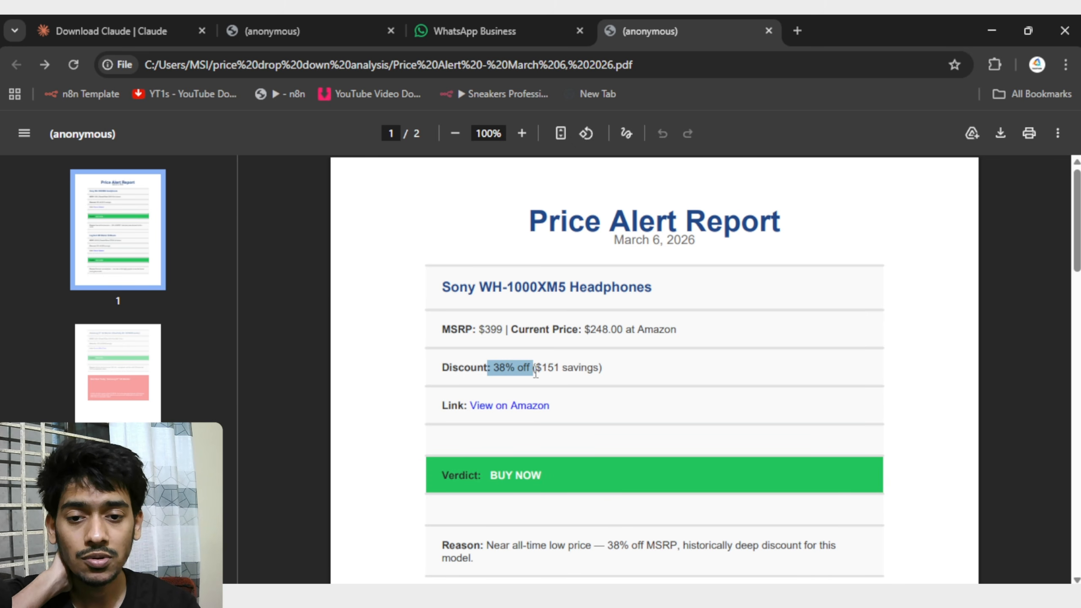
click(615, 371)
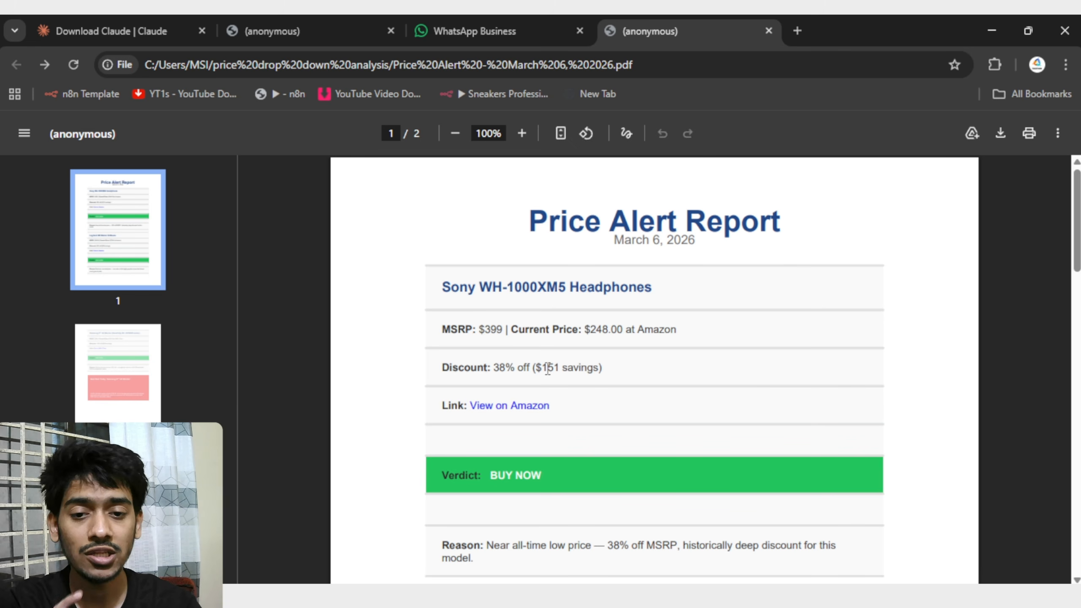
drag(549, 370, 644, 370)
click(681, 371)
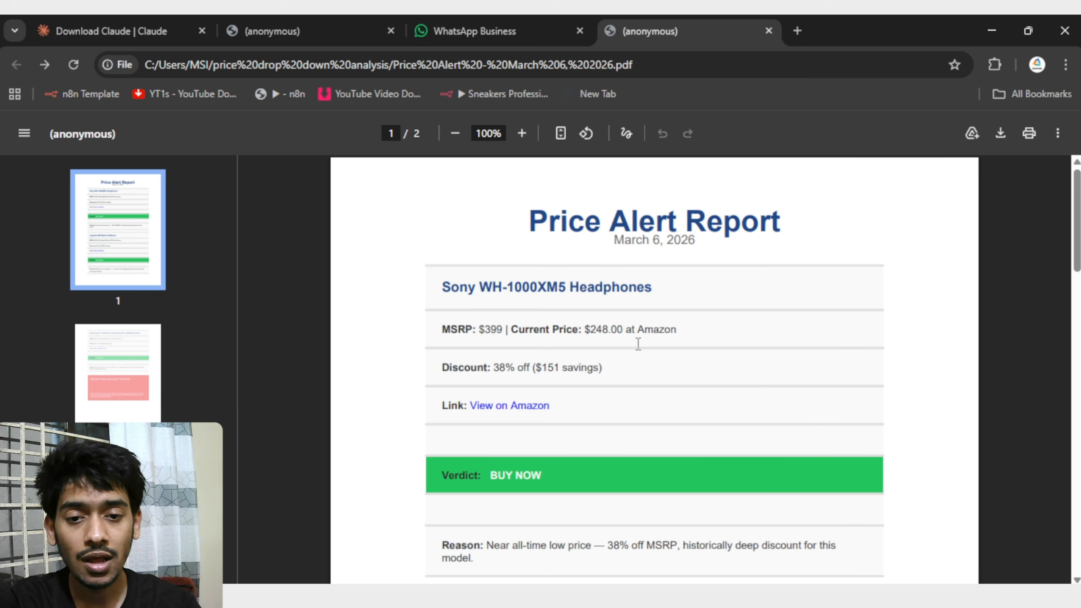
scroll(637, 343, down, 2)
scroll(609, 244, up, 3)
drag(584, 329, 686, 332)
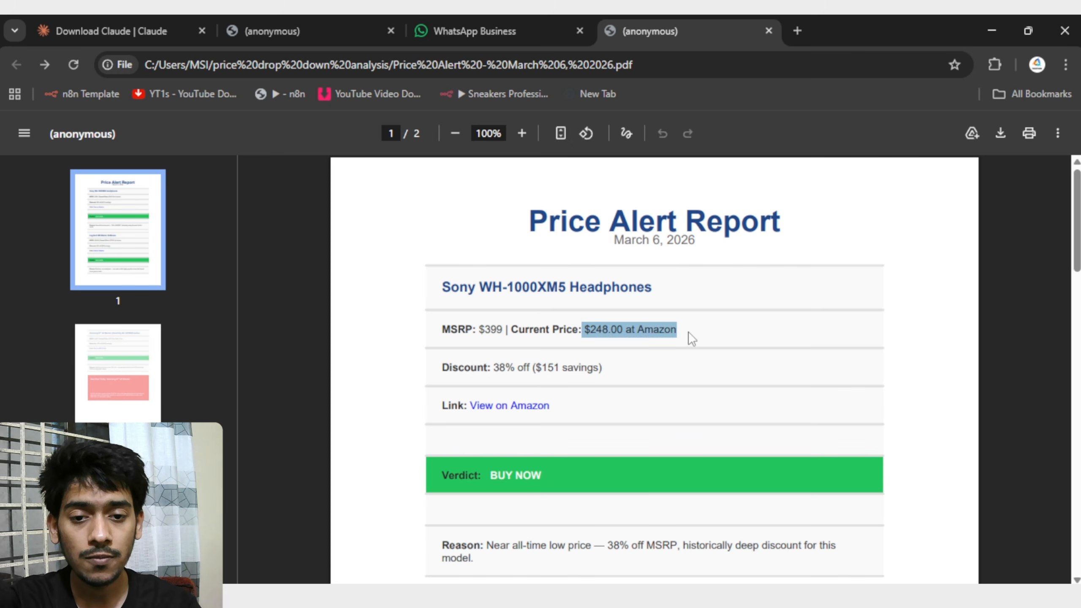
click(759, 335)
Check the headphones' verdict and reason, compare the product name on the linked Amazon listing, and return to the report.
scroll(565, 335, down, 3)
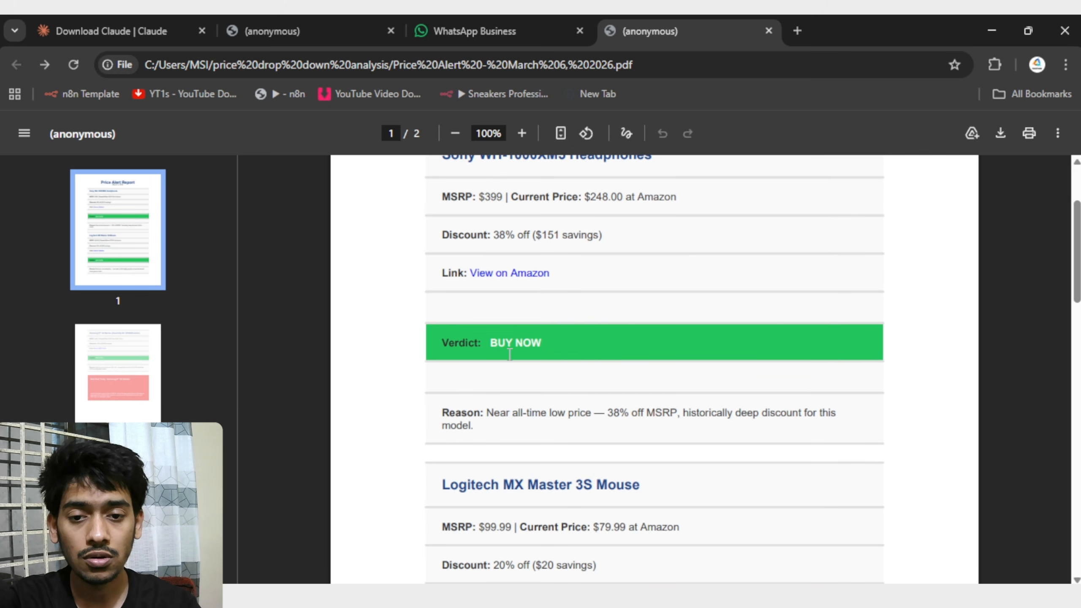
scroll(743, 326, down, 3)
drag(606, 282, 678, 282)
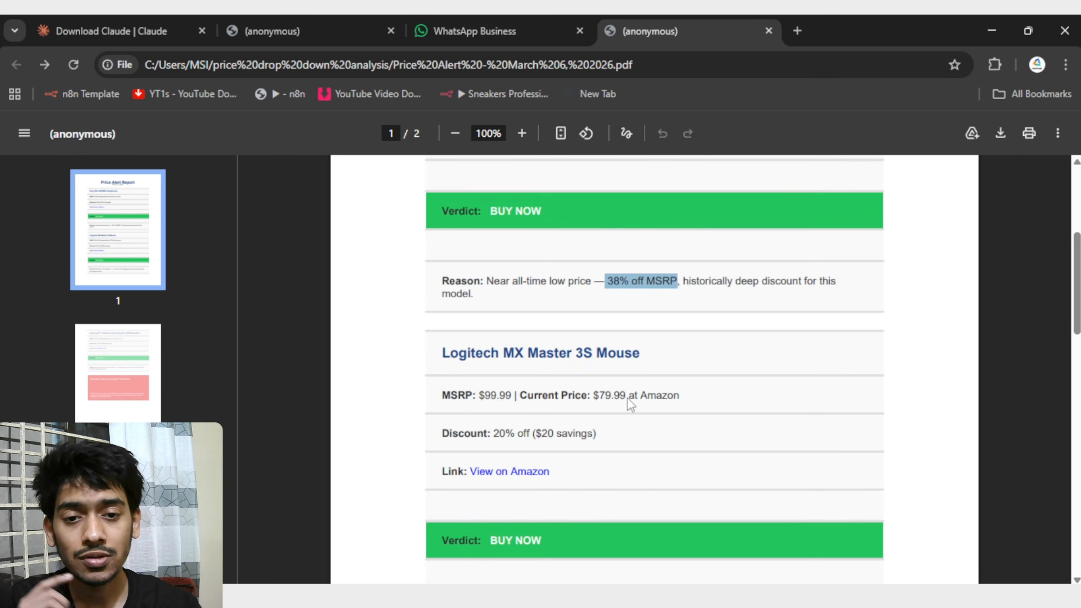
scroll(690, 334, up, 3)
click(537, 273)
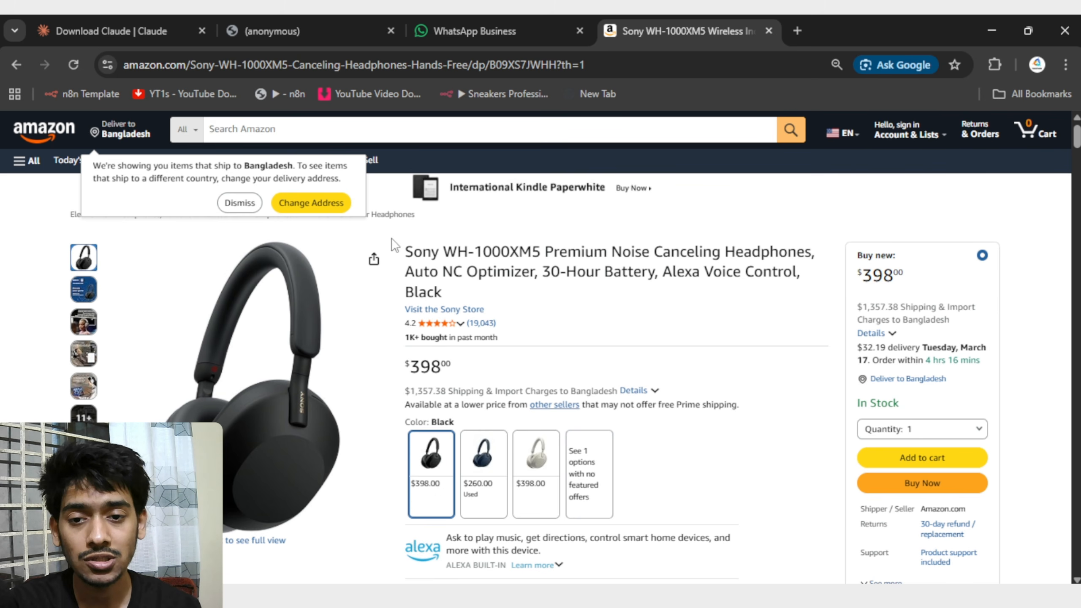
drag(405, 255, 548, 249)
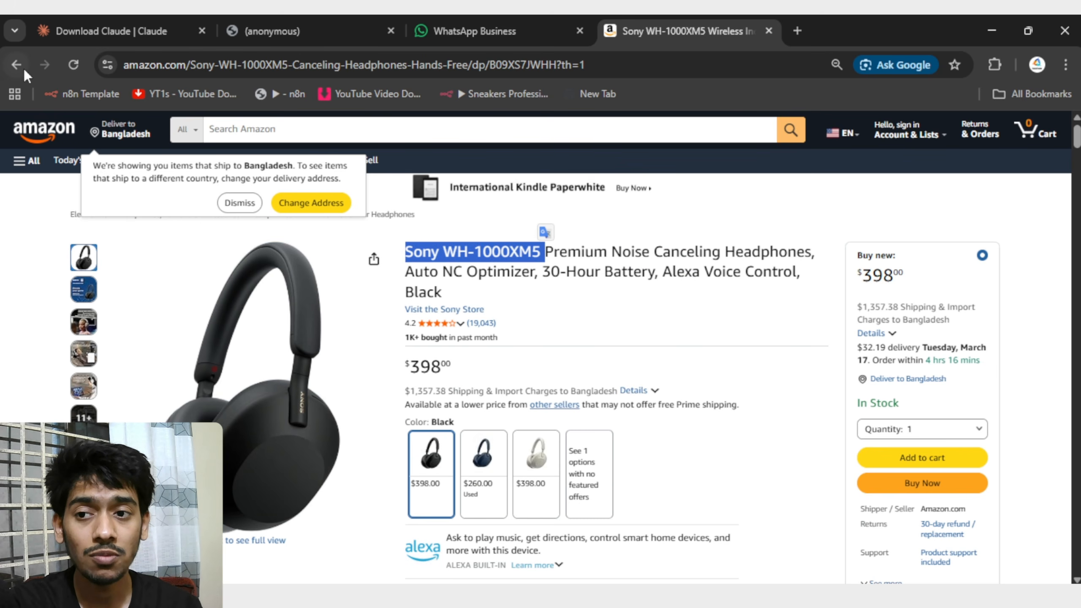
click(17, 65)
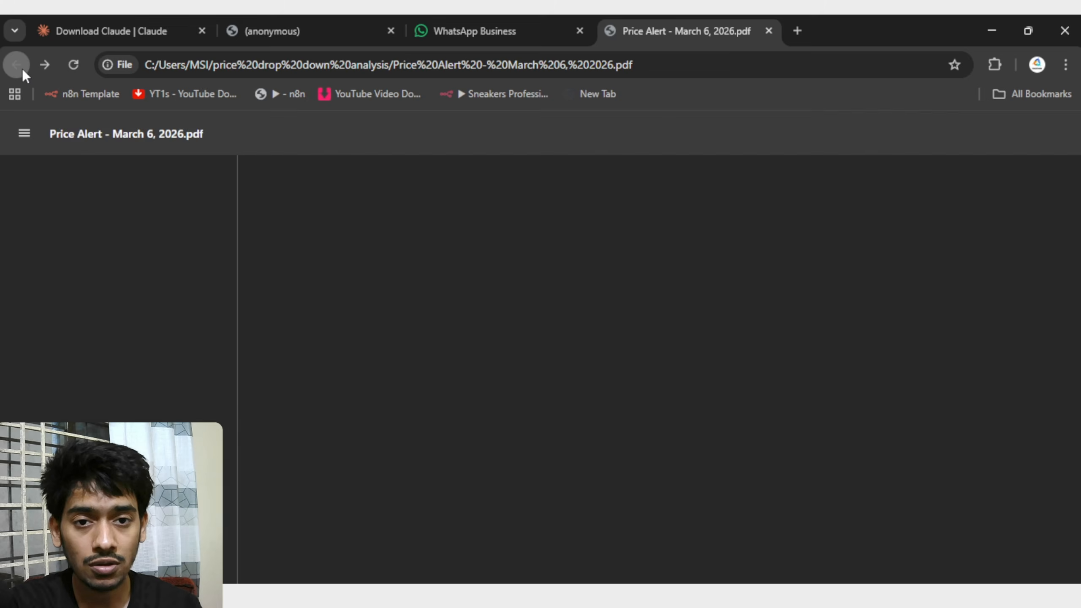
Read the Logitech MX Master 3S Mouse entry, including its price, verdict and the reason for the recommendation.
scroll(509, 315, down, 3)
scroll(509, 315, down, 3)
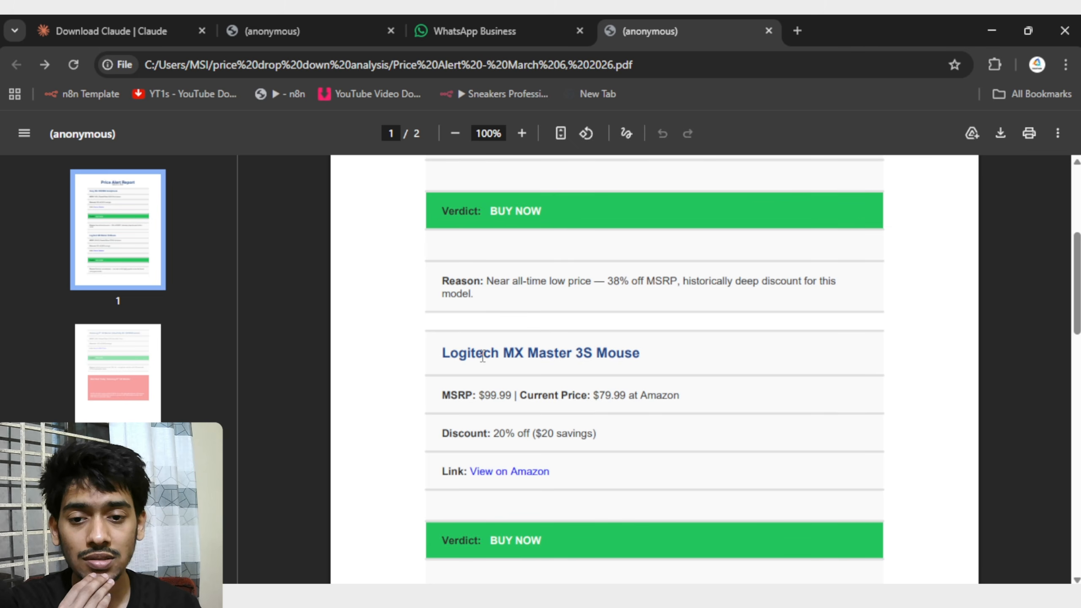
scroll(622, 353, down, 3)
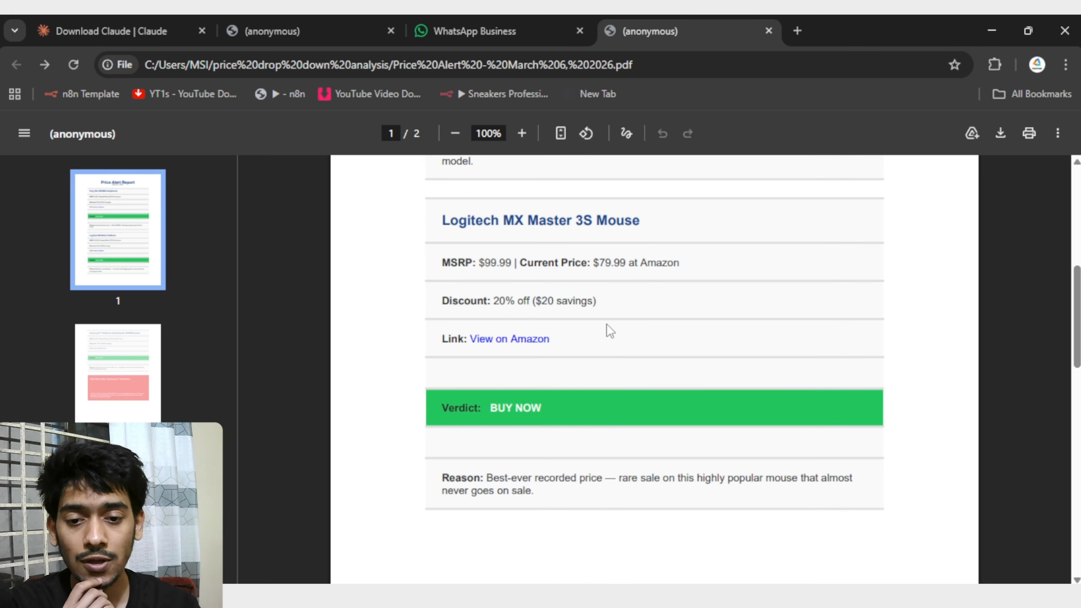
scroll(607, 323, down, 3)
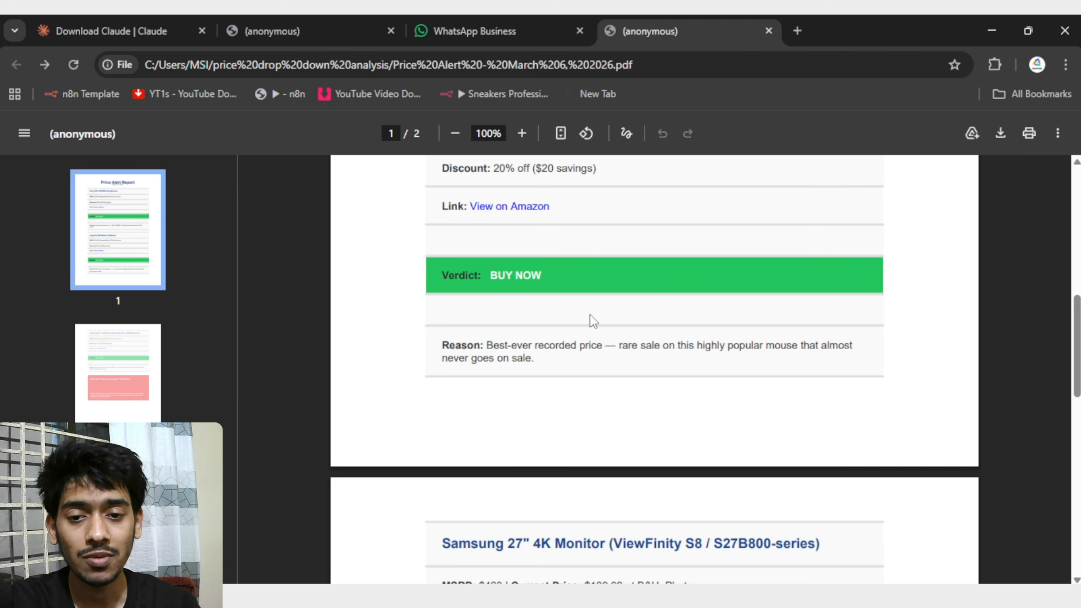
drag(493, 345, 742, 346)
click(571, 363)
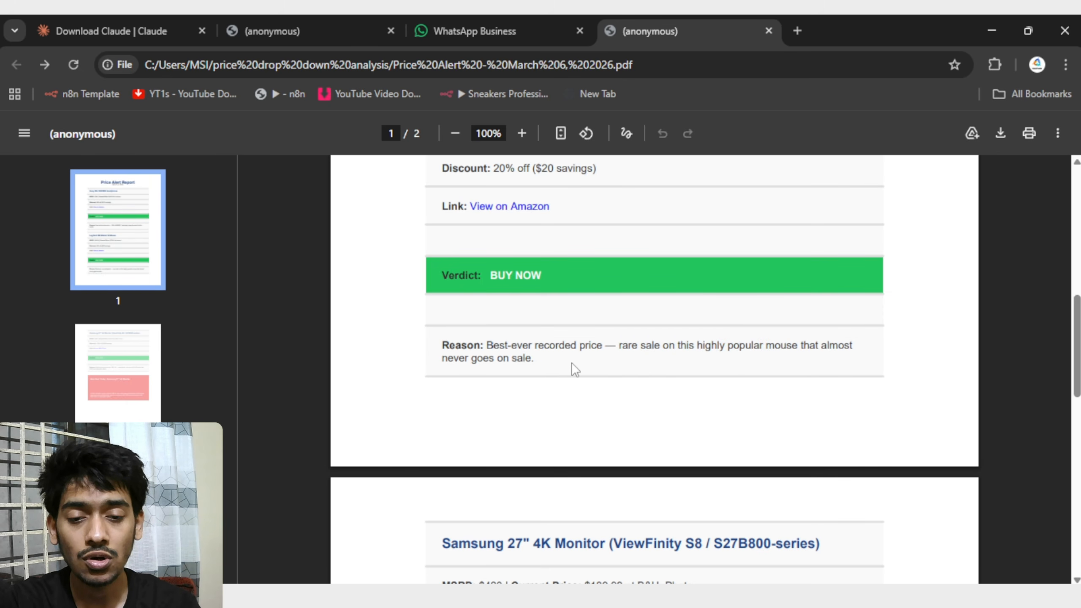
Read the Samsung 27" 4K Monitor entry and the Best Deal Today section at the end of the report.
scroll(540, 365, down, 3)
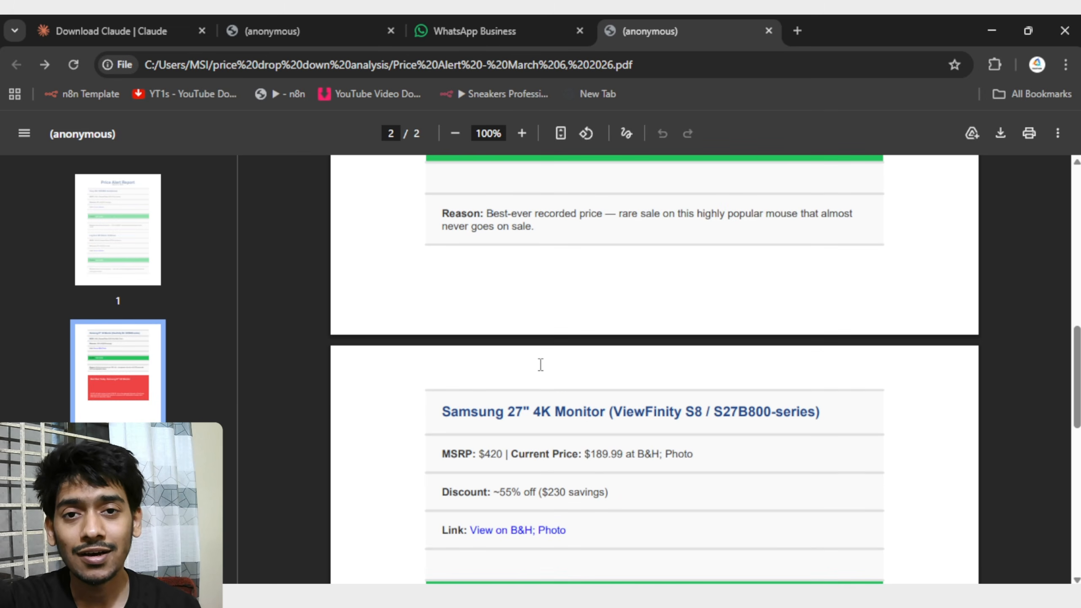
scroll(541, 364, down, 3)
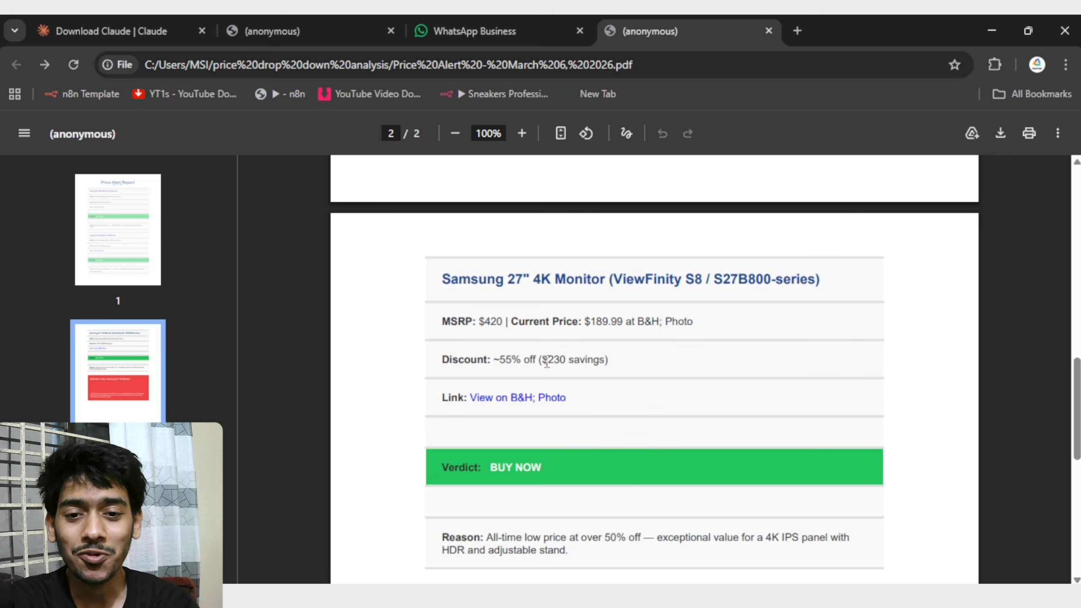
scroll(404, 284, down, 6)
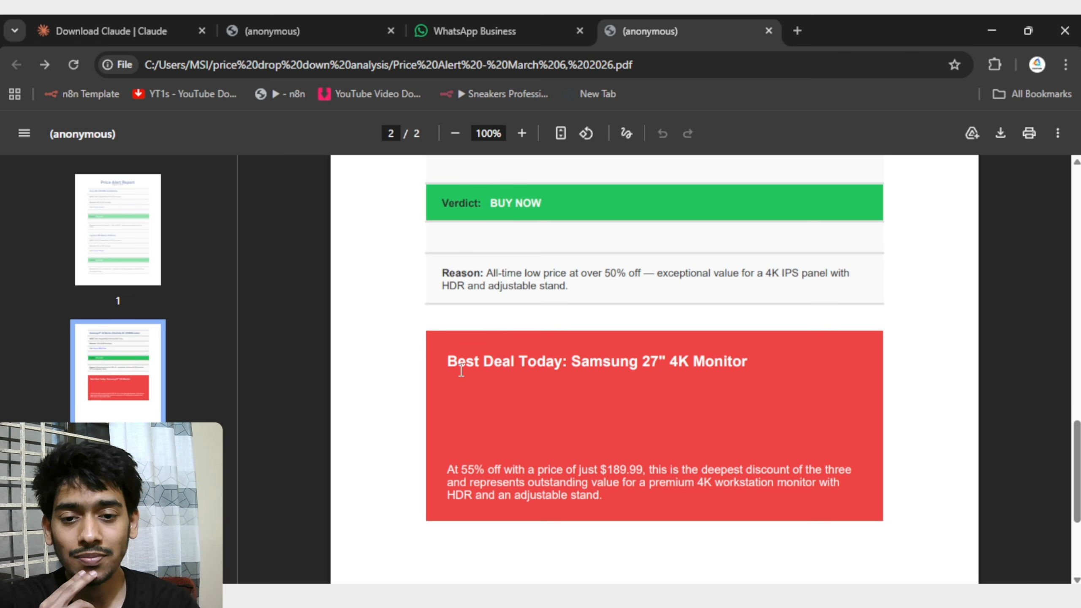
drag(449, 361, 782, 361)
click(701, 370)
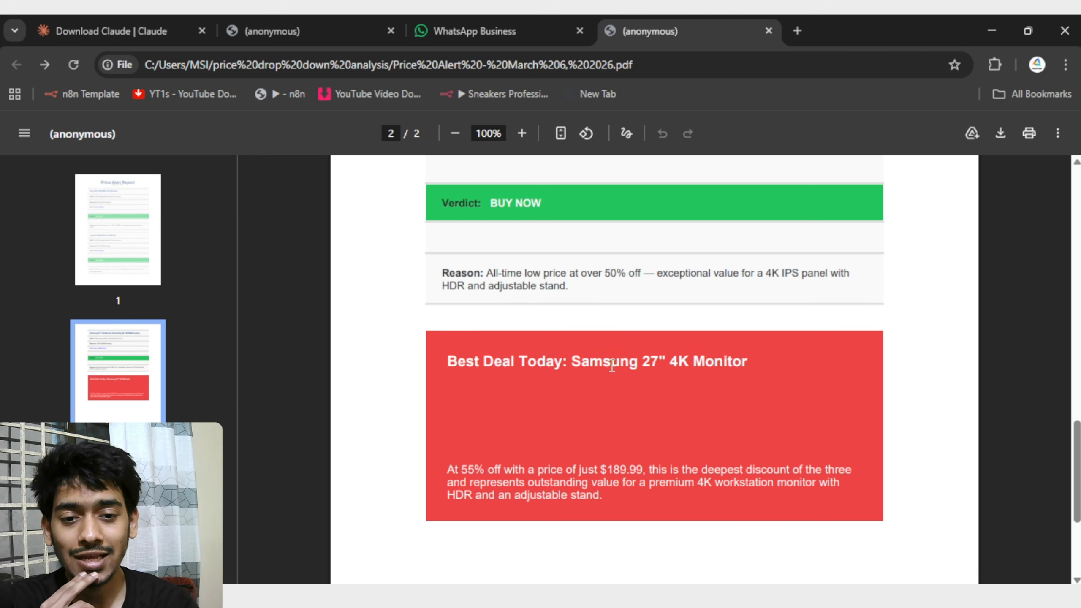
drag(582, 363, 765, 366)
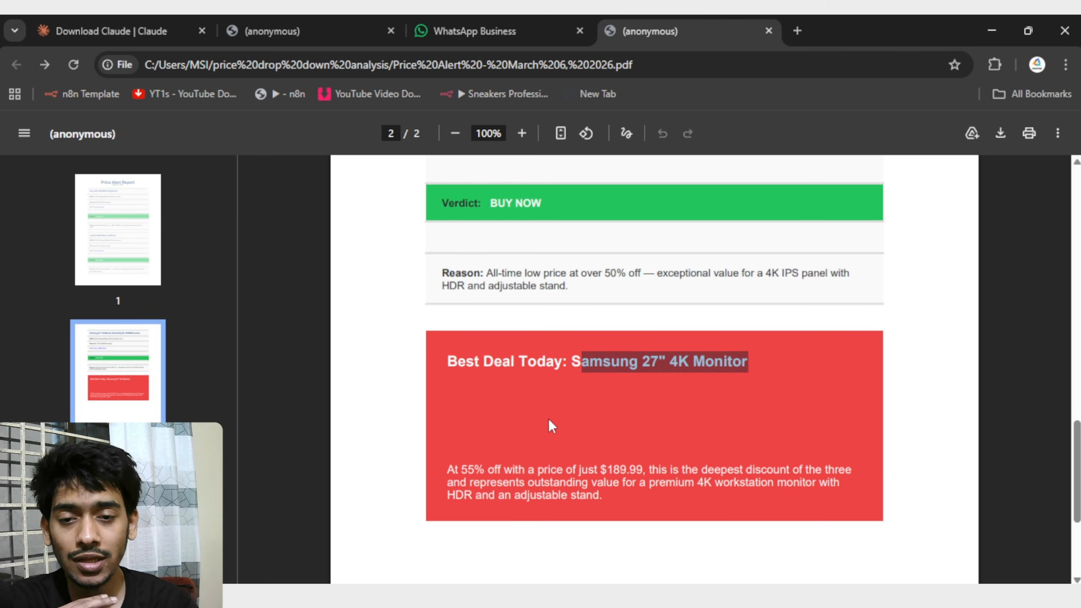
Check the Samsung monitor's savings, then follow its B&H Photo link and look through the linked deal page.
scroll(550, 419, up, 6)
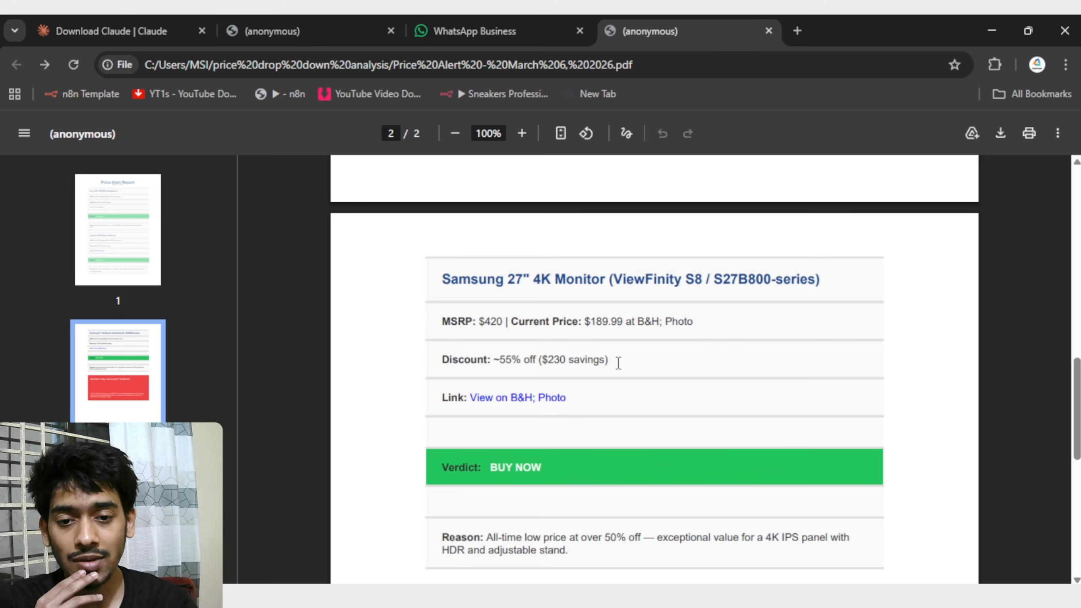
drag(618, 362, 544, 360)
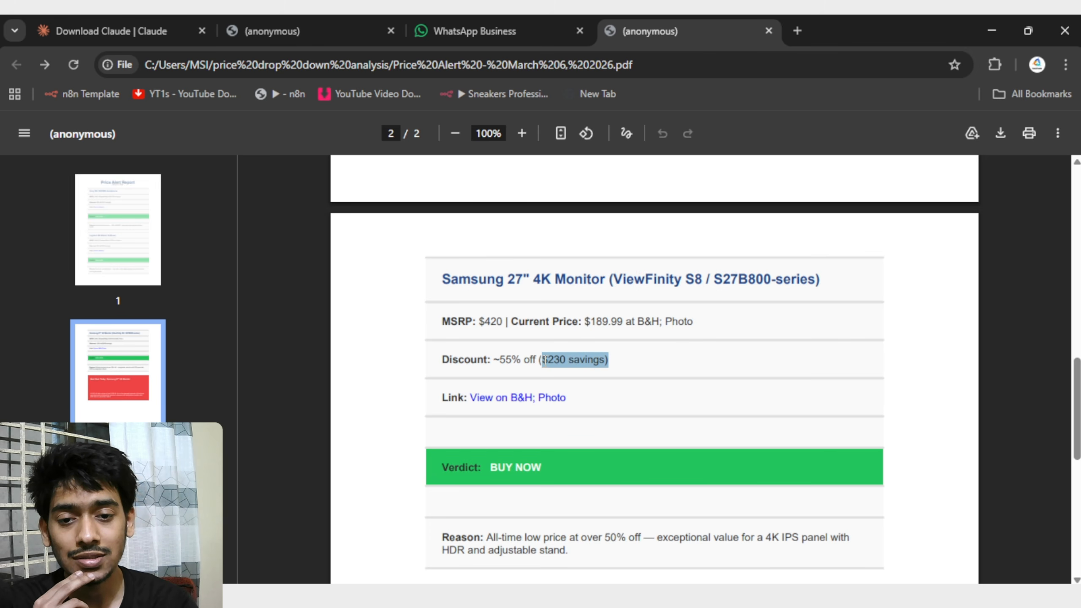
click(623, 362)
click(550, 405)
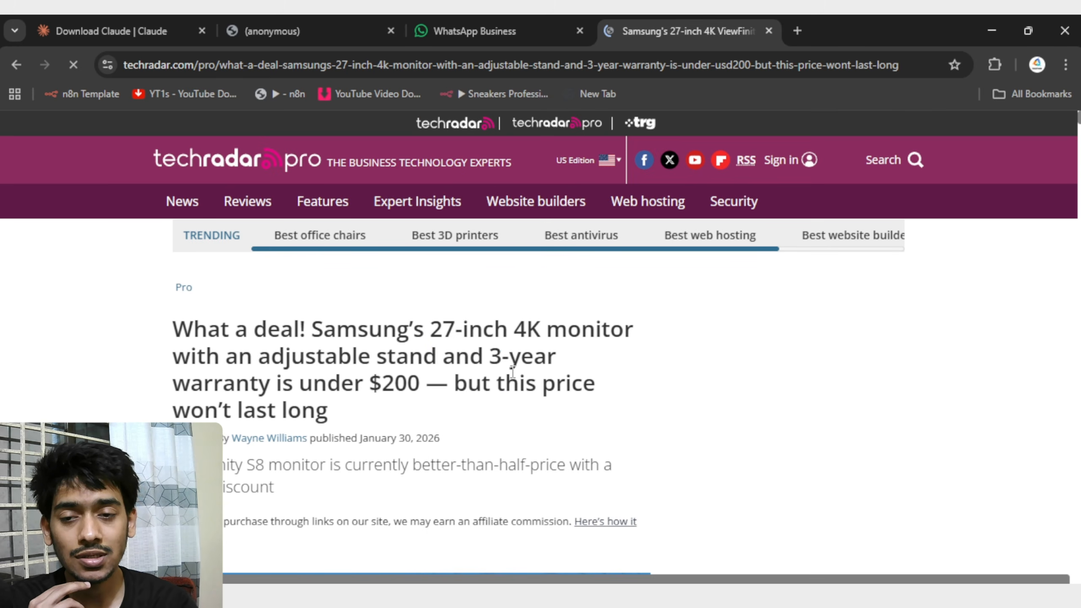
scroll(512, 371, down, 10)
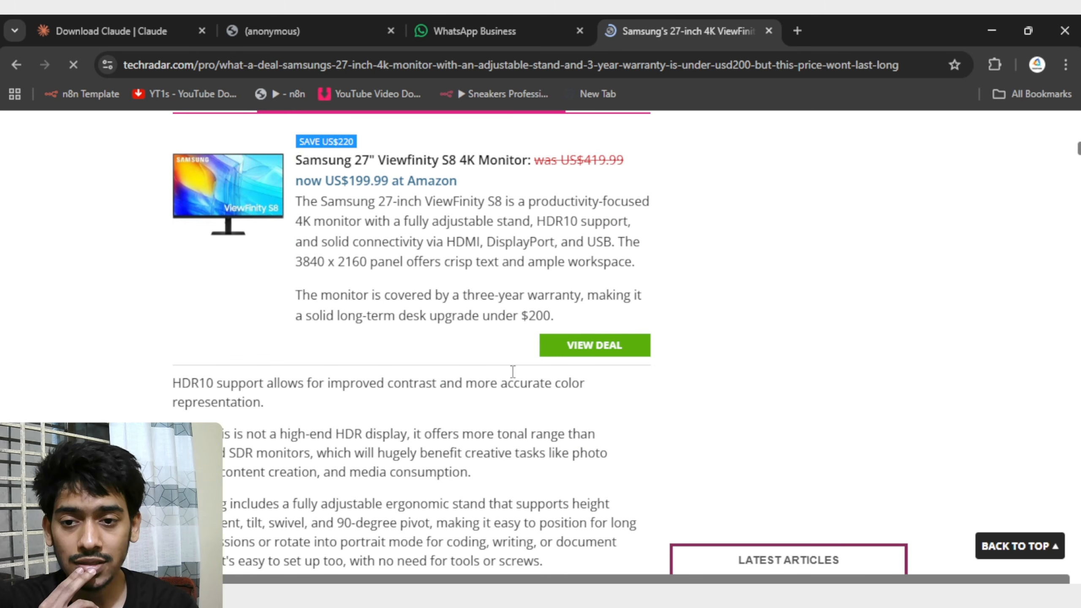
scroll(512, 372, down, 12)
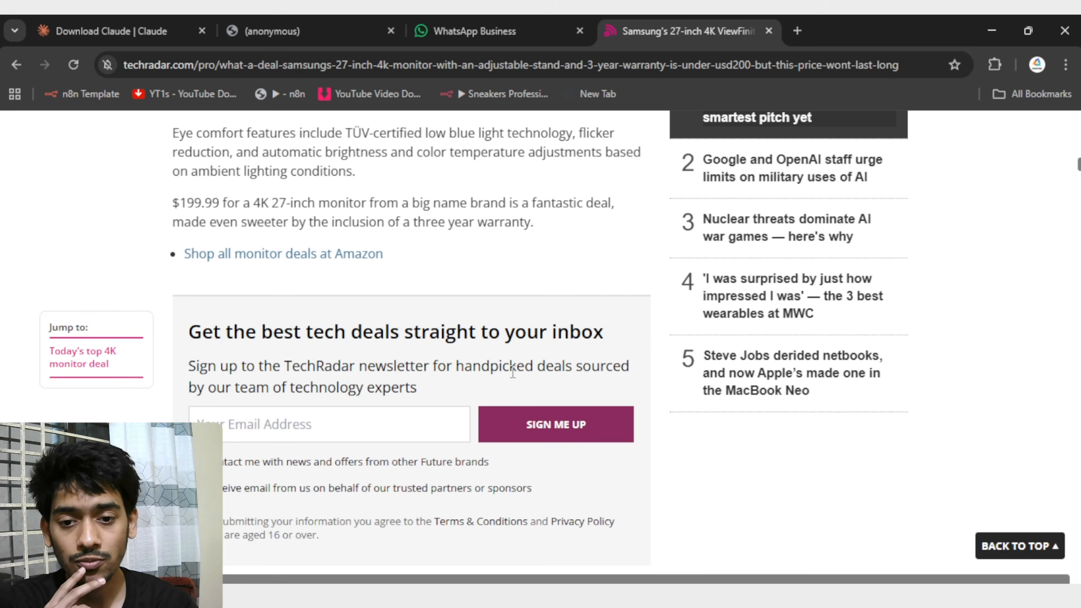
scroll(513, 371, up, 20)
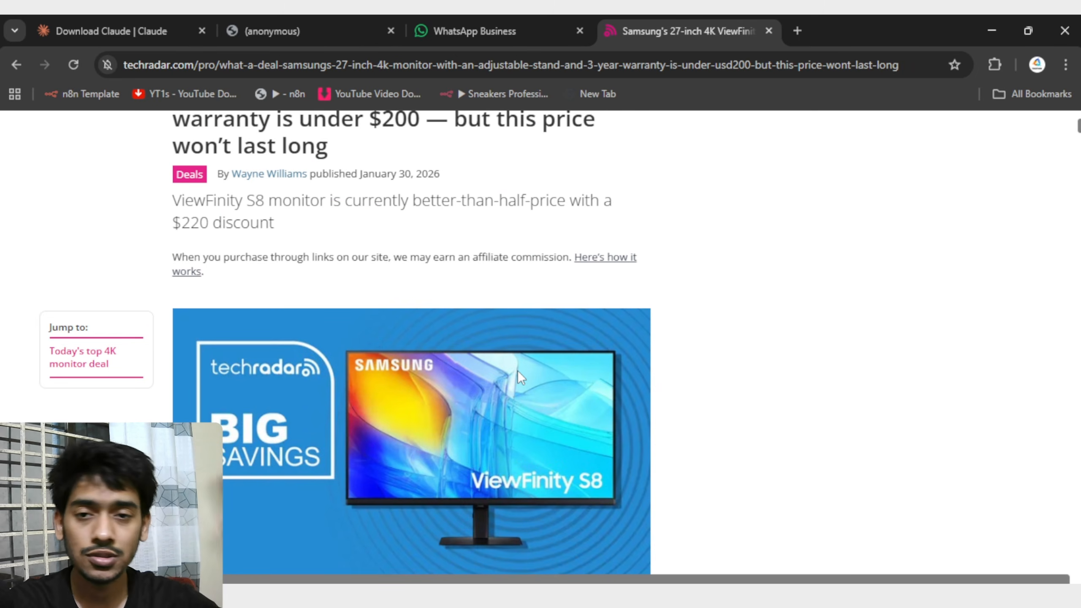